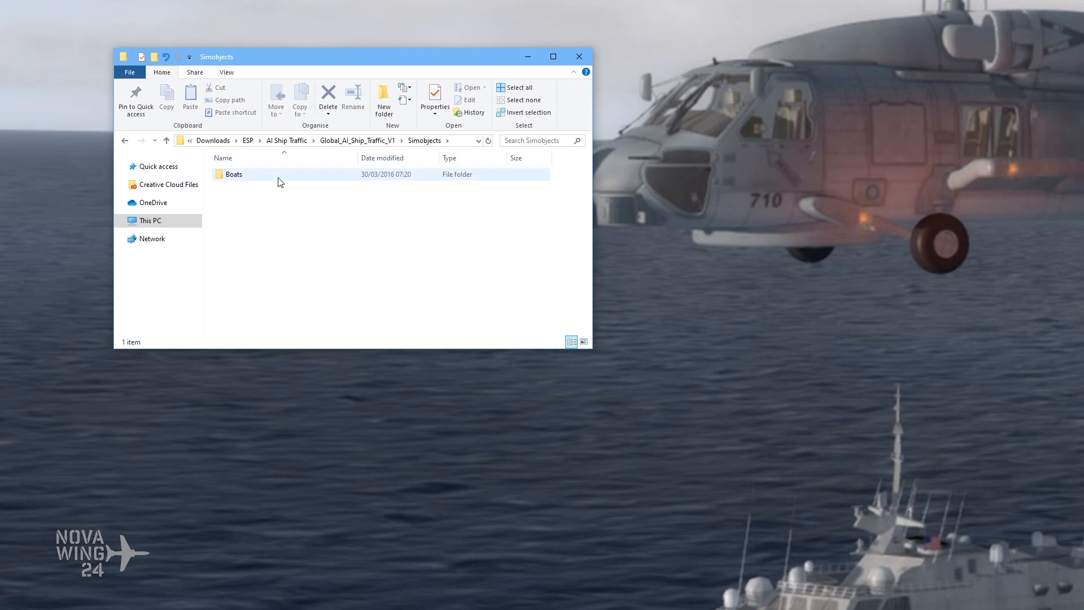
# Step: Look inside the Boats folder, then go back up to the AI Ship Traffic download folder
pyautogui.doubleClick(278, 181)
pyautogui.hotkey('alt', 'Left')
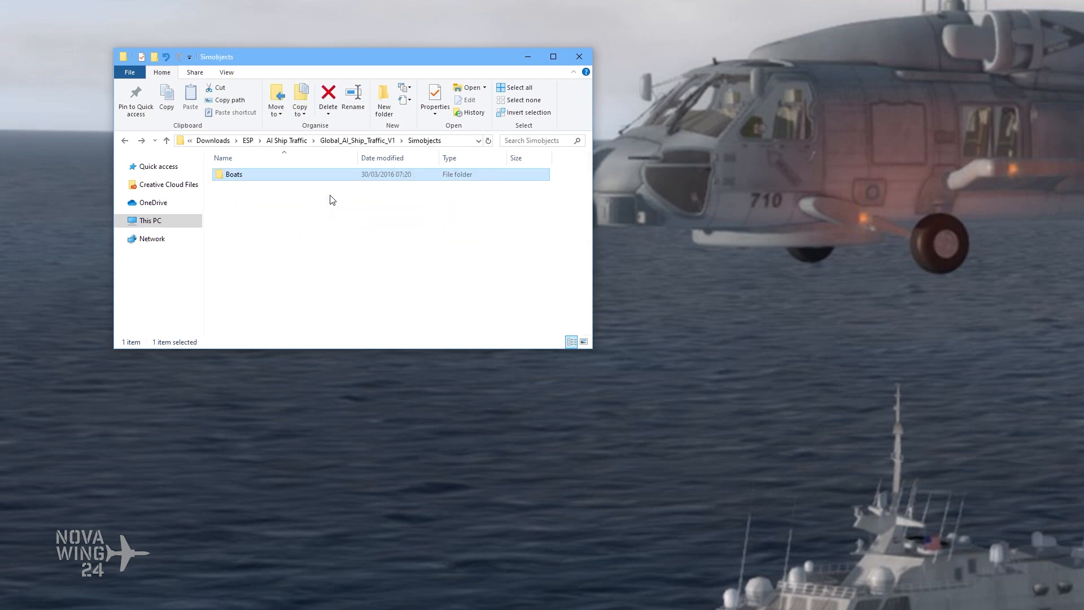
pyautogui.click(339, 144)
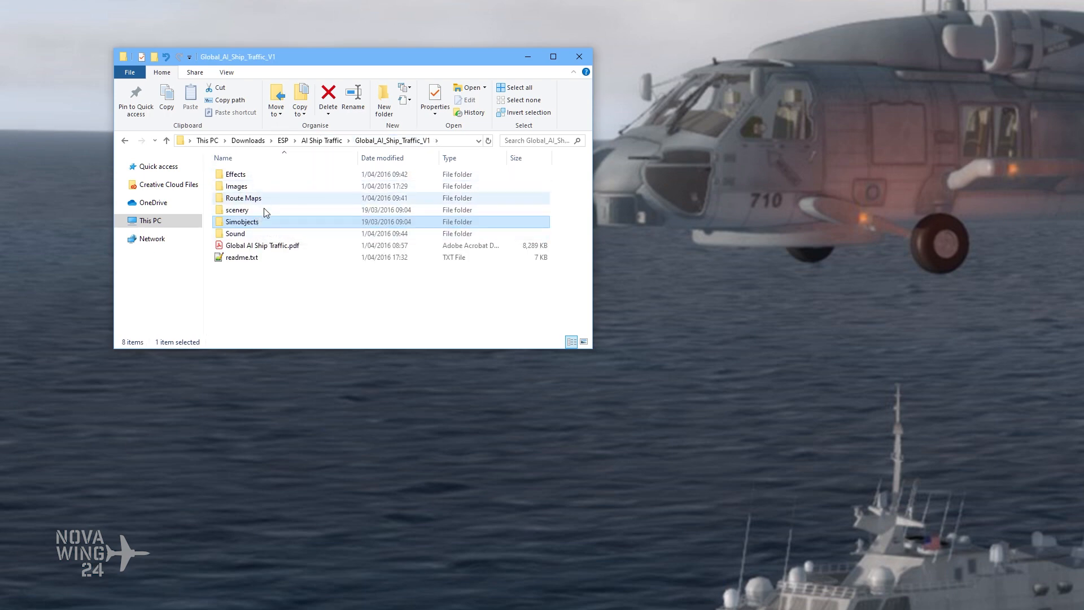
pyautogui.click(321, 141)
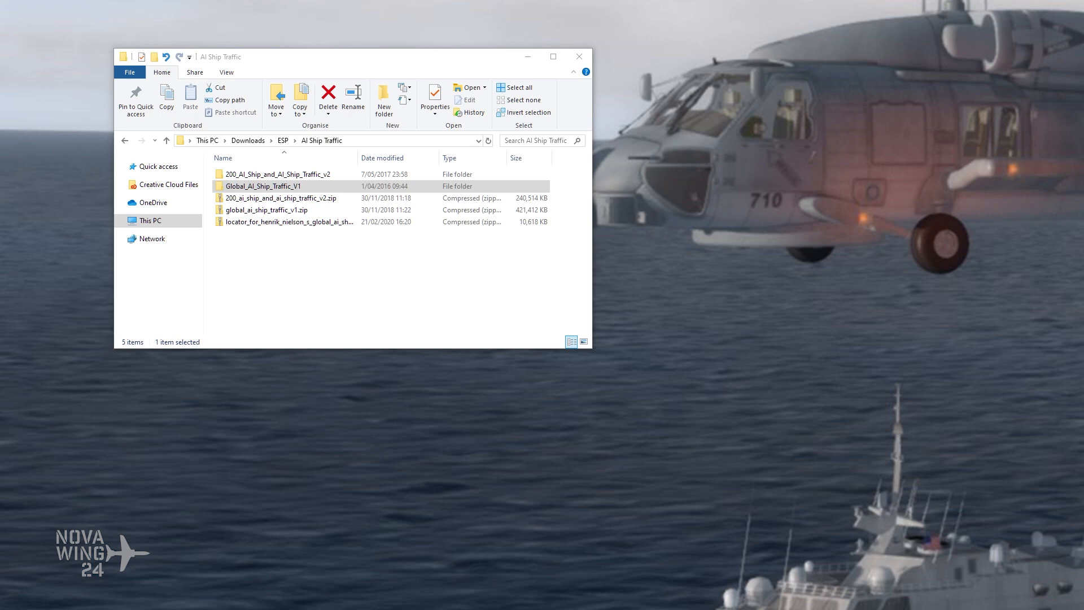
# Step: Create a folder named AI Ship Traffic on the Flight 2 (F:) drive and open it beside the download folder
pyautogui.moveTo(1083, 144); pyautogui.dragTo(638, 144)
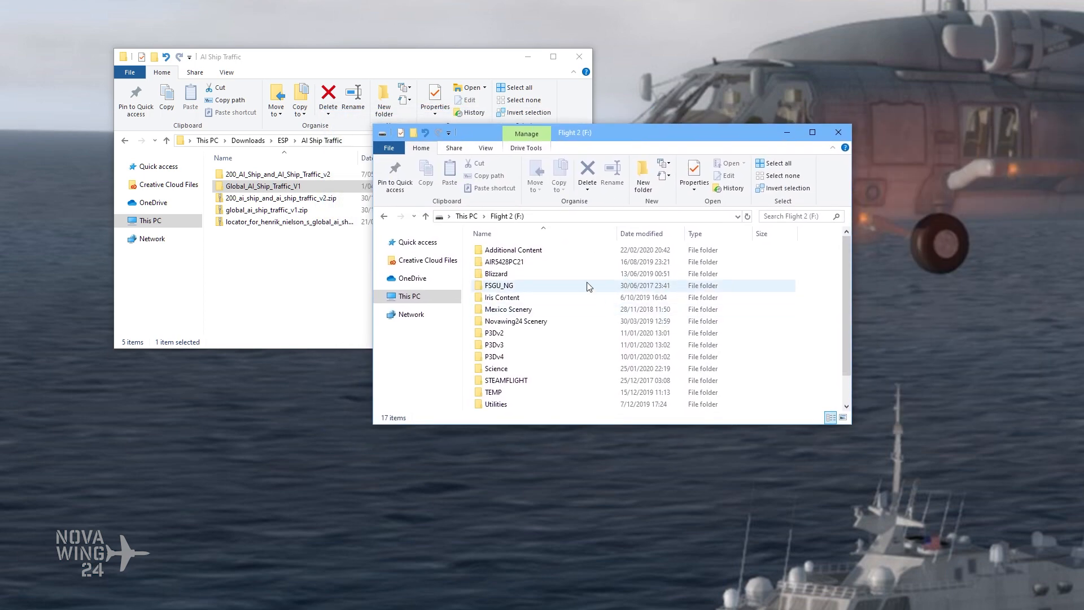
pyautogui.scroll(-1, 590, 324)
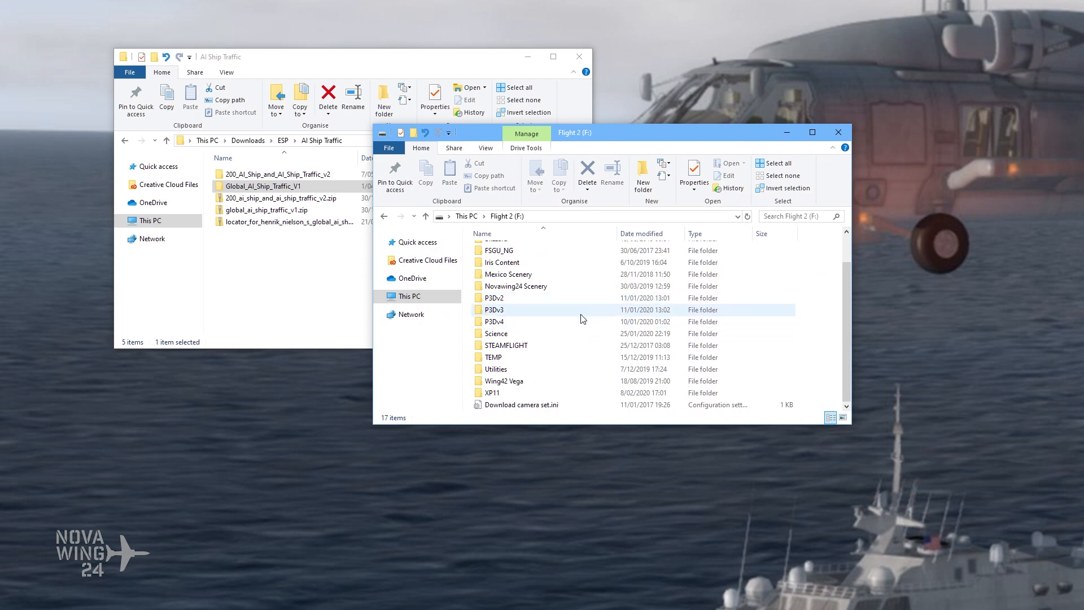
pyautogui.scroll(1, 578, 318)
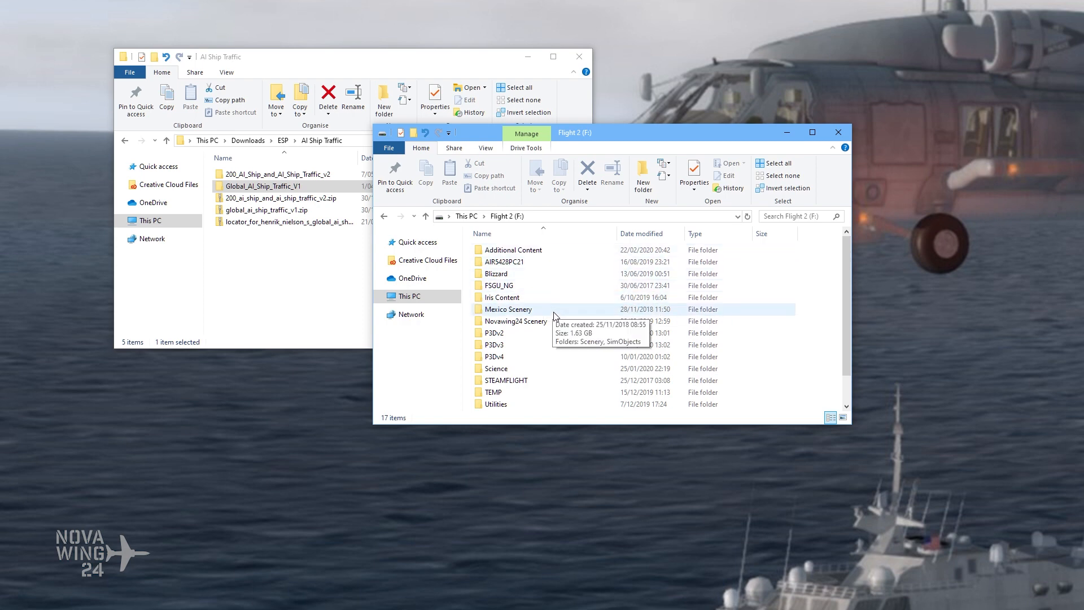
pyautogui.moveTo(624, 134); pyautogui.dragTo(656, 145)
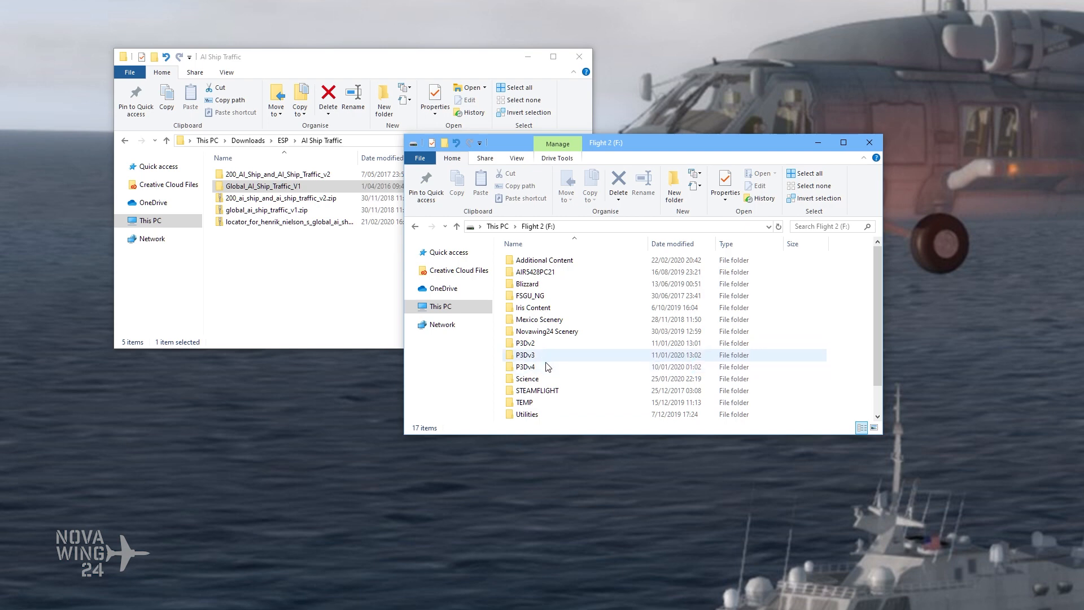
pyautogui.click(675, 186)
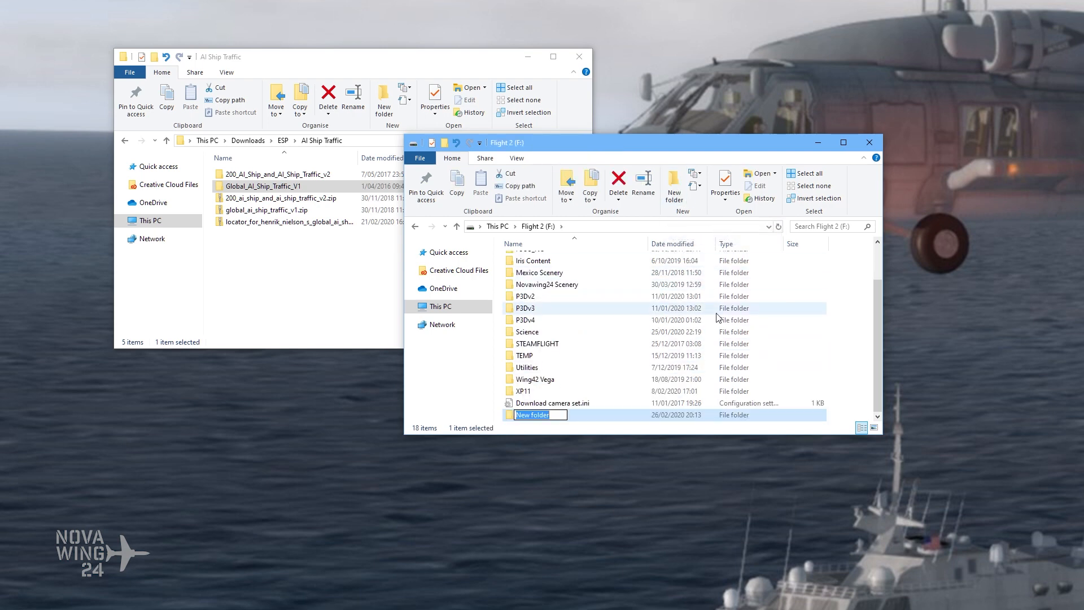
pyautogui.write('AI Ship Traffic')
pyautogui.press('Return')
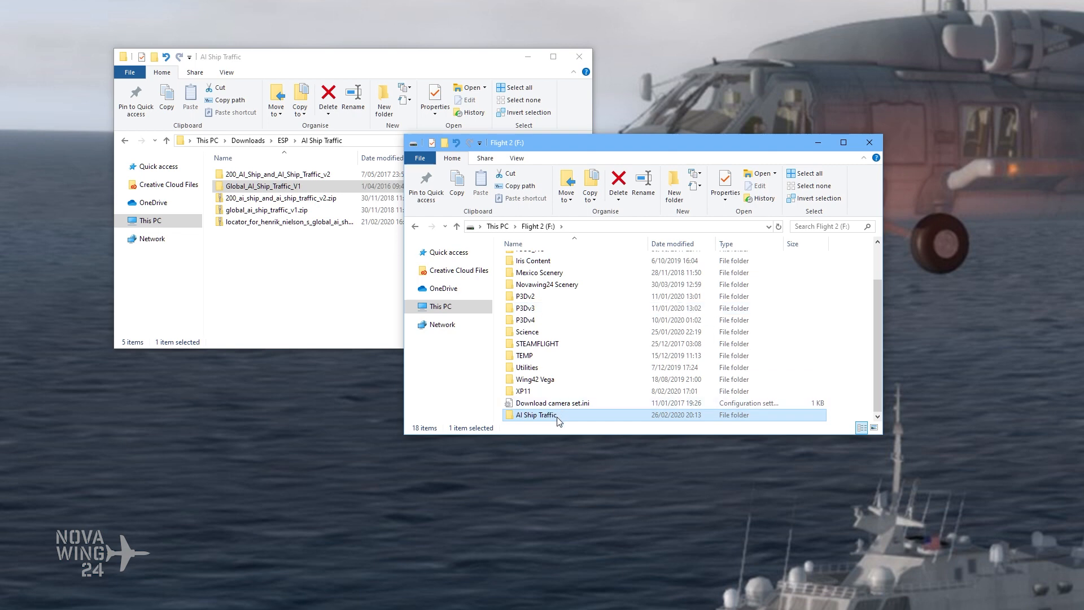
pyautogui.doubleClick(537, 415)
pyautogui.moveTo(621, 144); pyautogui.dragTo(723, 62)
# Step: Create a folder named Merge Folder in the downloaded AI Ship Traffic folder
pyautogui.click(310, 252)
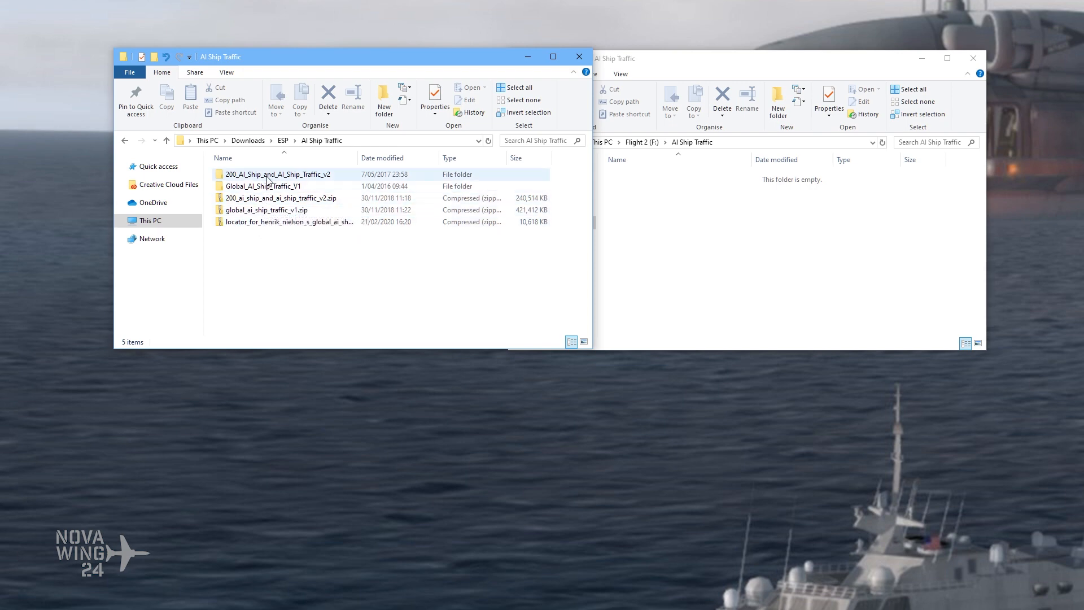
pyautogui.click(382, 102)
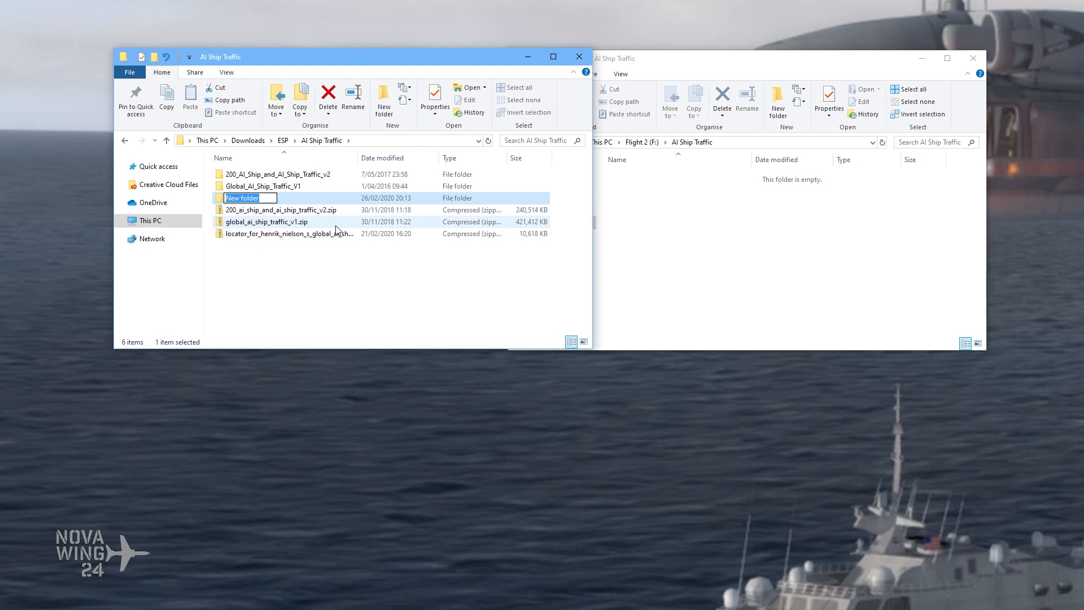
pyautogui.write('Merge Folder')
pyautogui.press('Return')
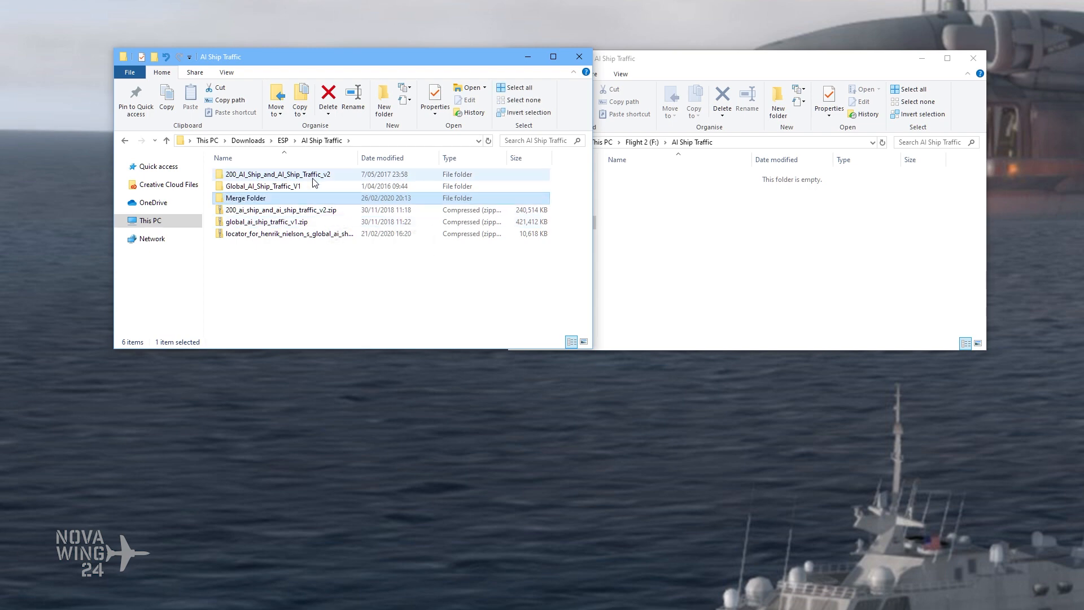
# Step: Open a second window of the downloaded AI Ship Traffic folder and show Merge Folder in the first one, side by side
pyautogui.click(334, 287)
pyautogui.hotkey('ctrl', 'n')
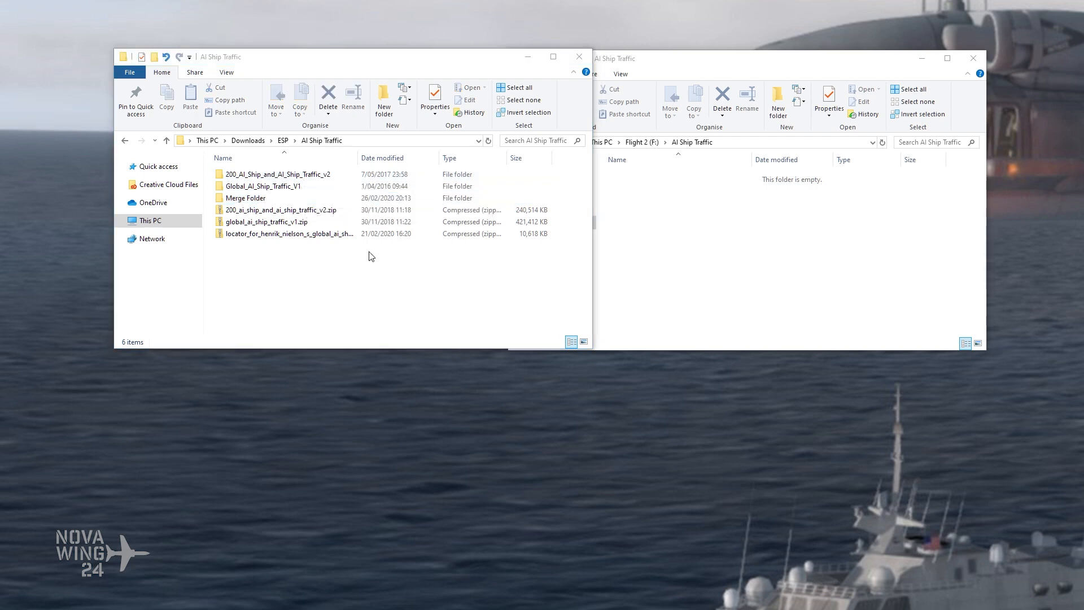
pyautogui.moveTo(632, 74); pyautogui.dragTo(547, 58)
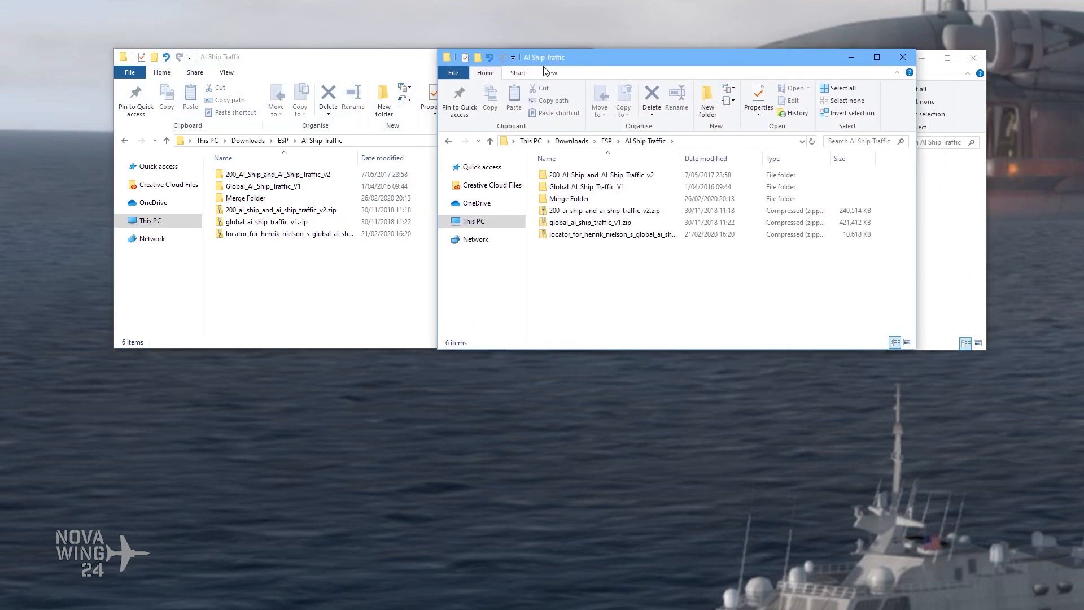
pyautogui.doubleClick(260, 202)
pyautogui.moveTo(380, 60); pyautogui.dragTo(316, 64)
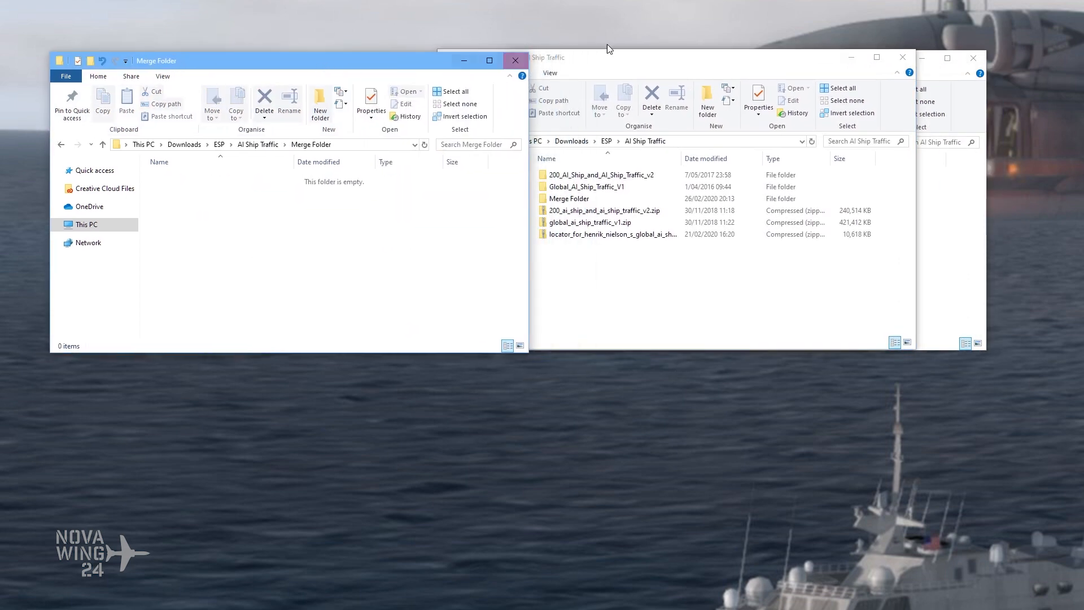
# Step: Open Global_AI_Ship_Traffic_V1 in the second window and arrange the windows so Merge Folder stays accessible
pyautogui.click(631, 60)
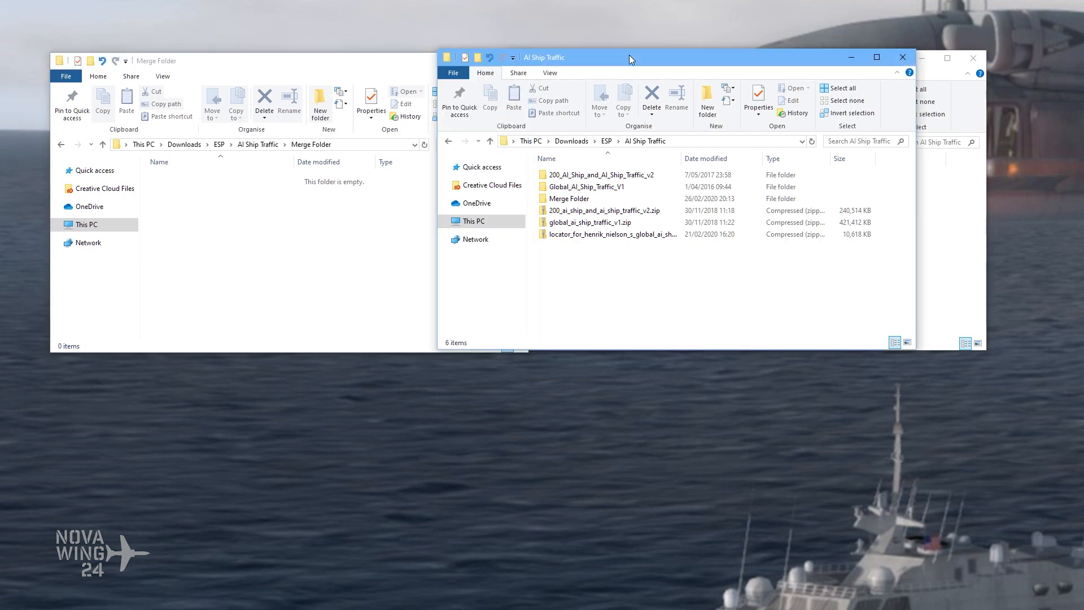
pyautogui.doubleClick(607, 188)
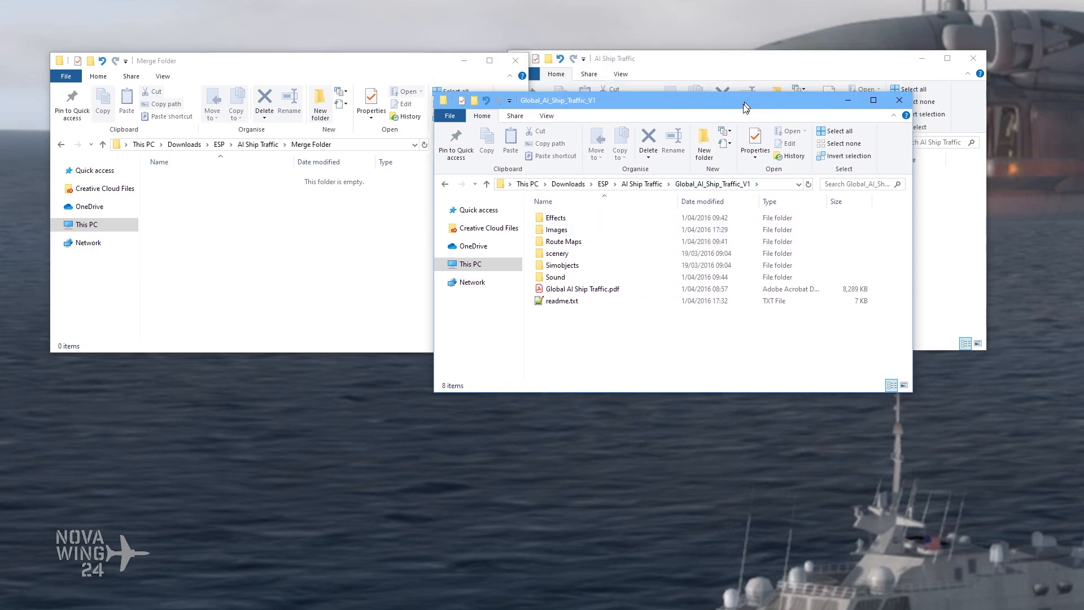
pyautogui.moveTo(749, 68); pyautogui.dragTo(799, 42)
pyautogui.click(547, 107)
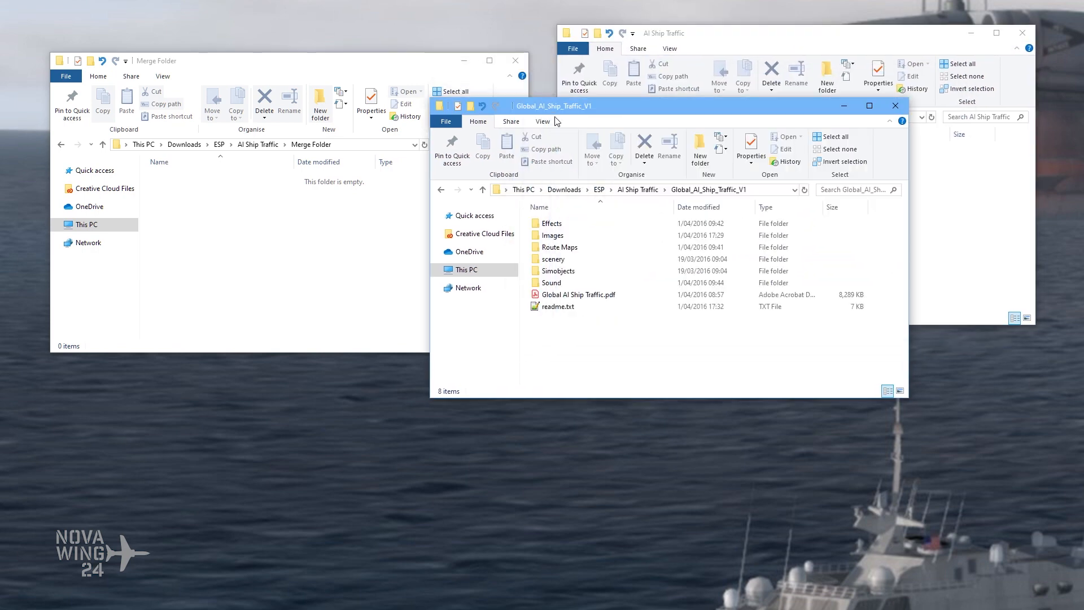
# Step: Move the Effects and Sound folders from Global_AI_Ship_Traffic_V1 into Merge Folder
pyautogui.click(567, 228)
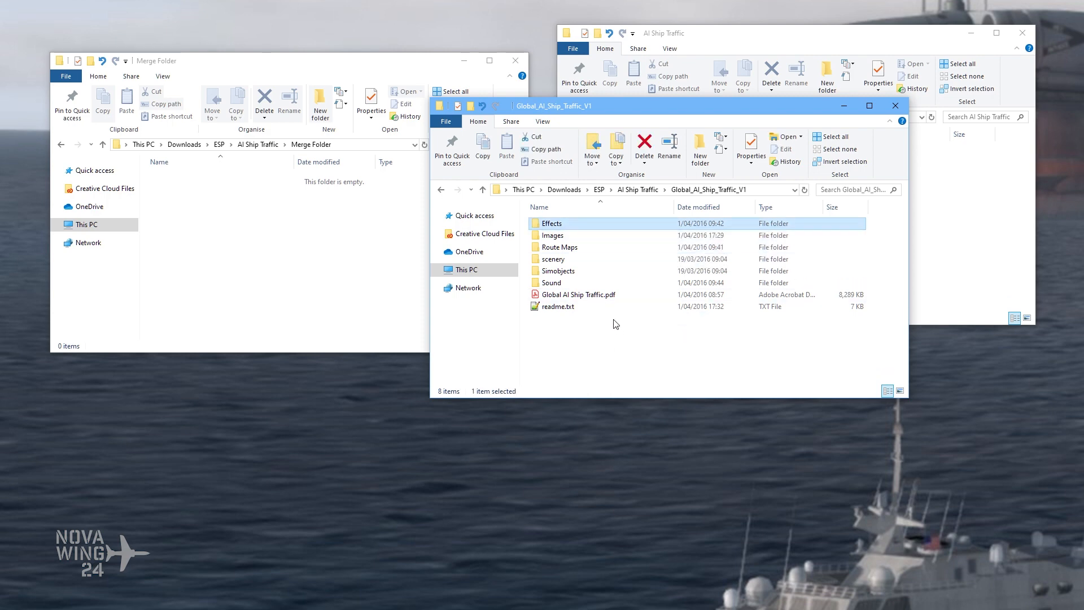
pyautogui.keyDown('ctrl'); pyautogui.click(579, 283); pyautogui.keyUp('ctrl')
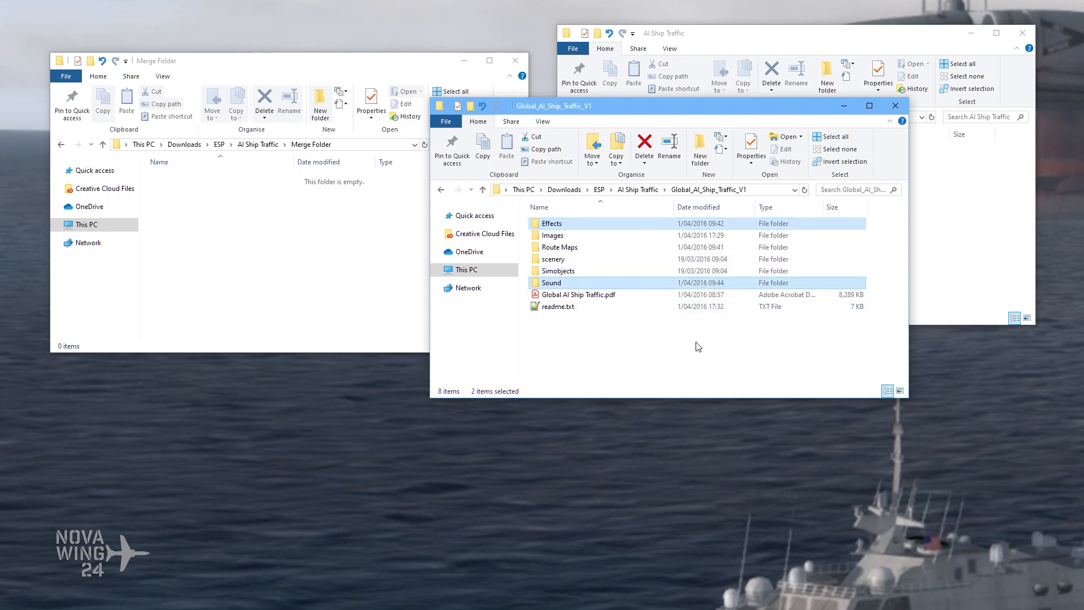
pyautogui.hotkey('ctrl', 'c')
pyautogui.click(253, 225)
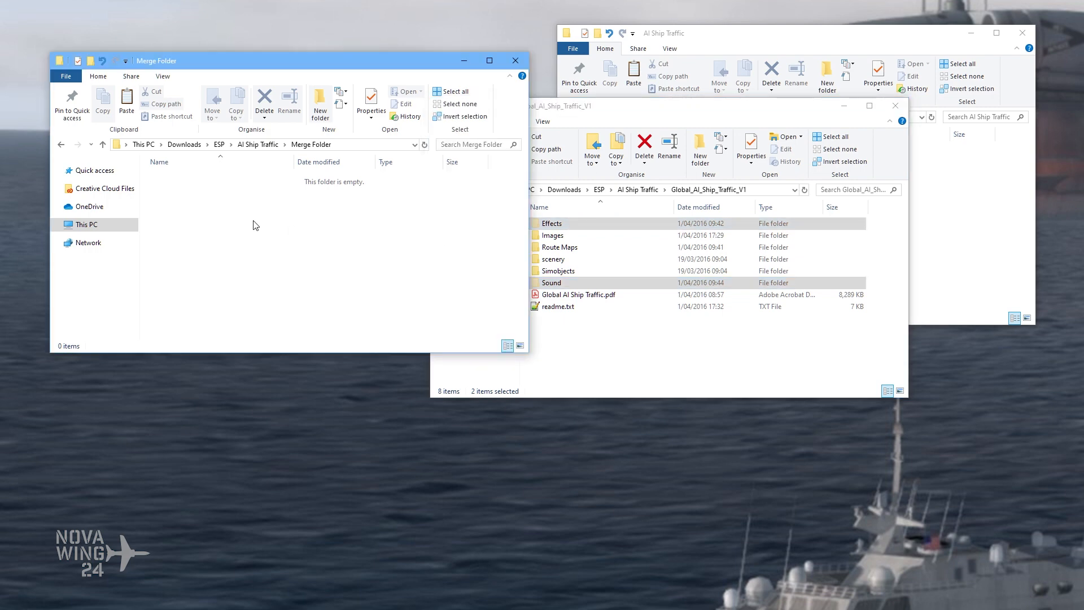
pyautogui.hotkey('ctrl', 'v')
# Step: Move all ship folders from the Boats folder up into the Simobjects folder of Global_AI_Ship_Traffic_V1
pyautogui.click(616, 354)
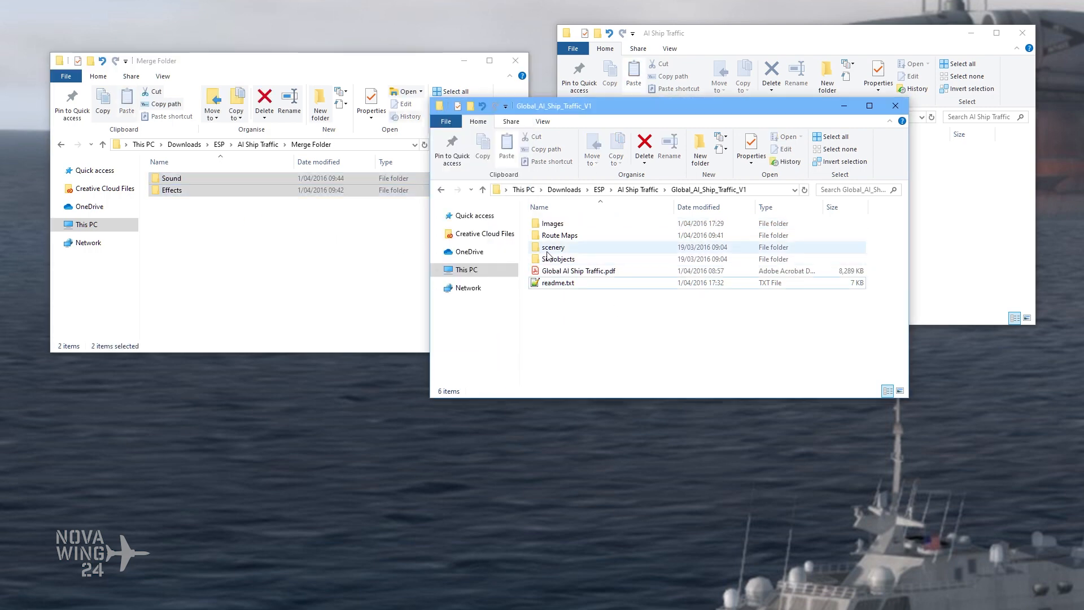
pyautogui.click(576, 261)
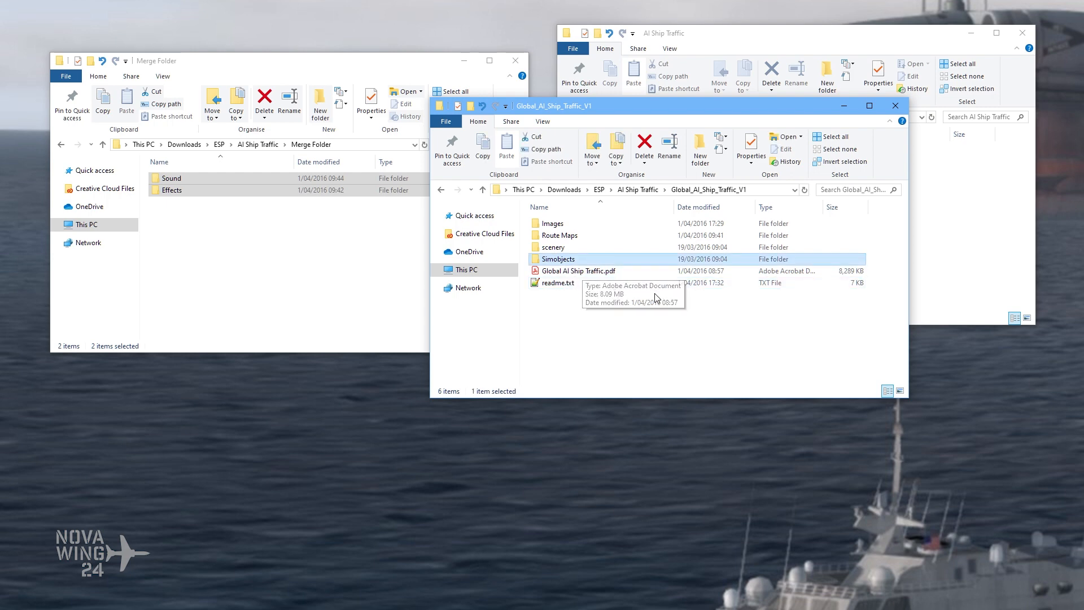
pyautogui.doubleClick(572, 262)
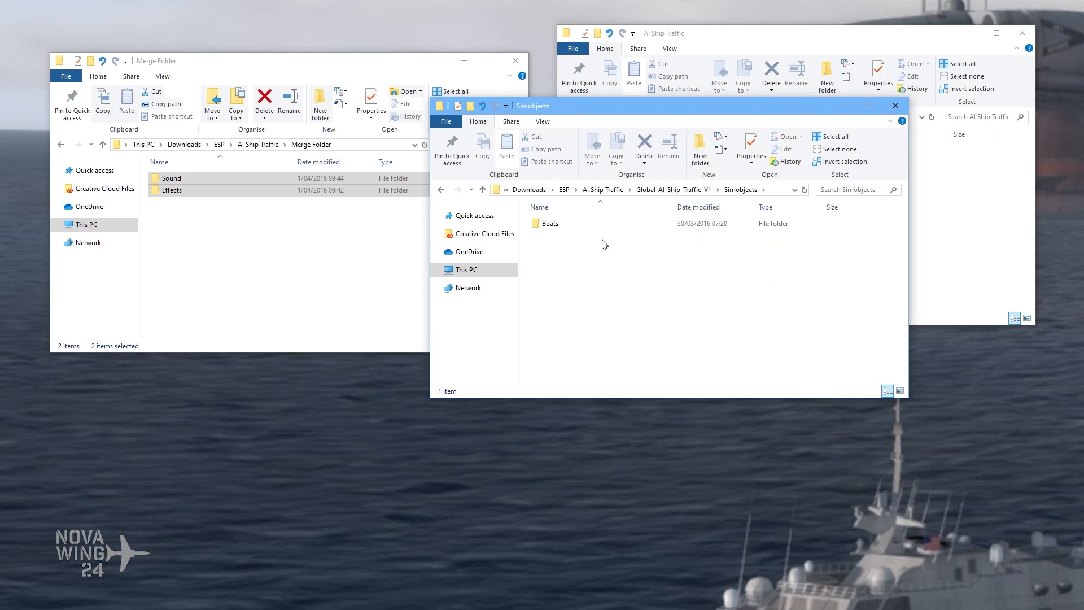
pyautogui.doubleClick(552, 224)
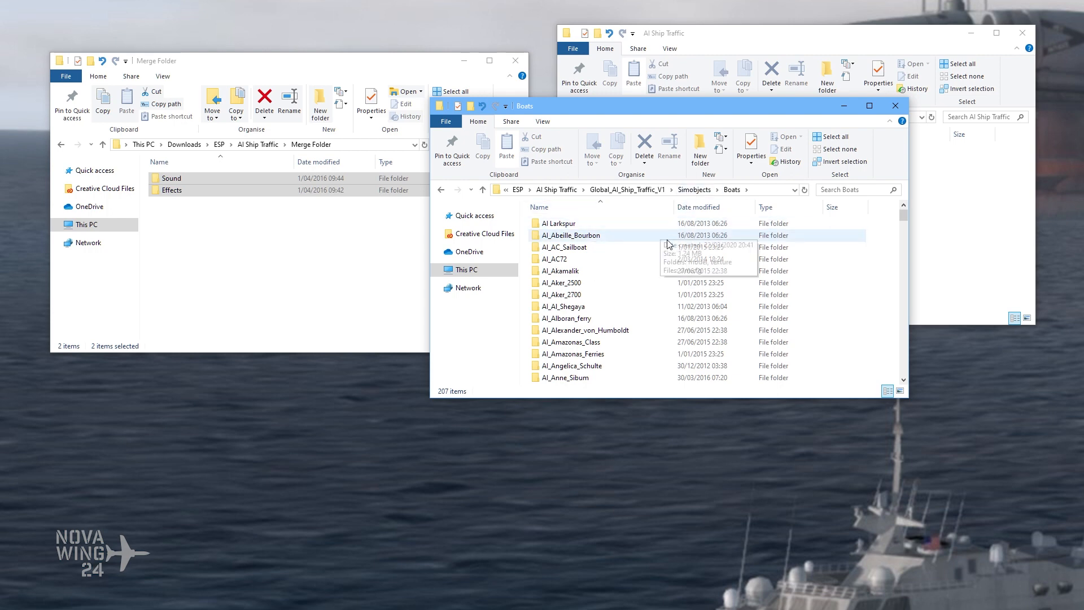
pyautogui.click(604, 224)
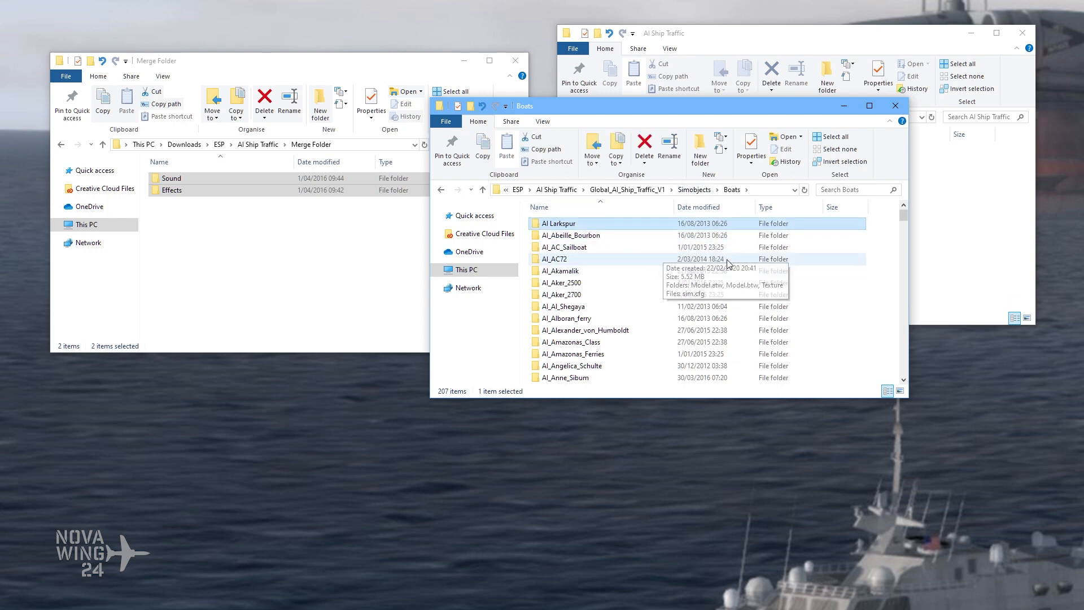
pyautogui.moveTo(902, 218); pyautogui.dragTo(903, 374)
pyautogui.hotkey('ctrl', 'a')
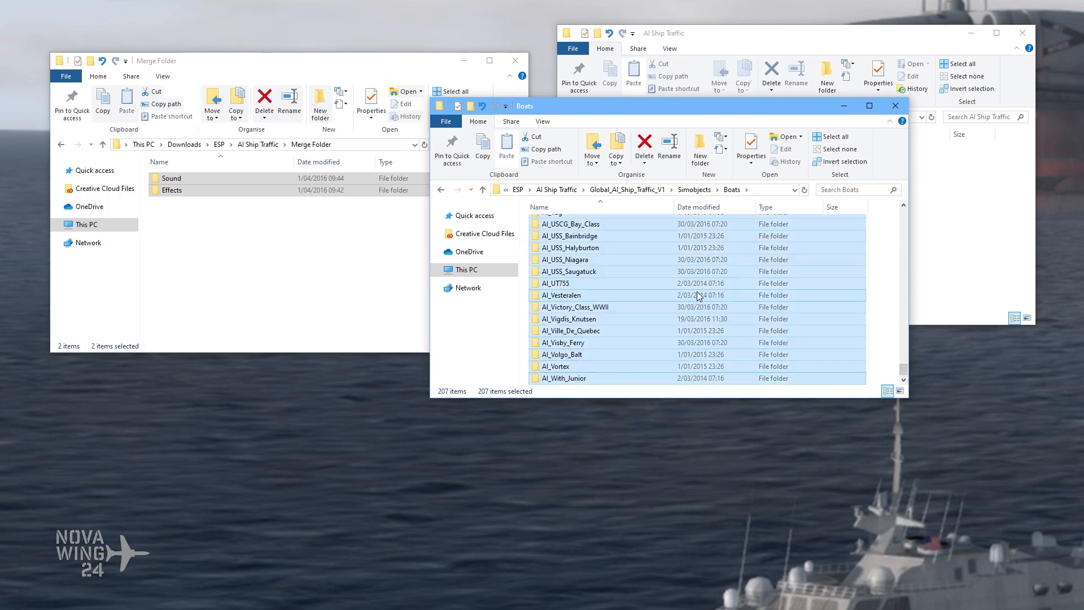
pyautogui.click(694, 189)
pyautogui.click(601, 283)
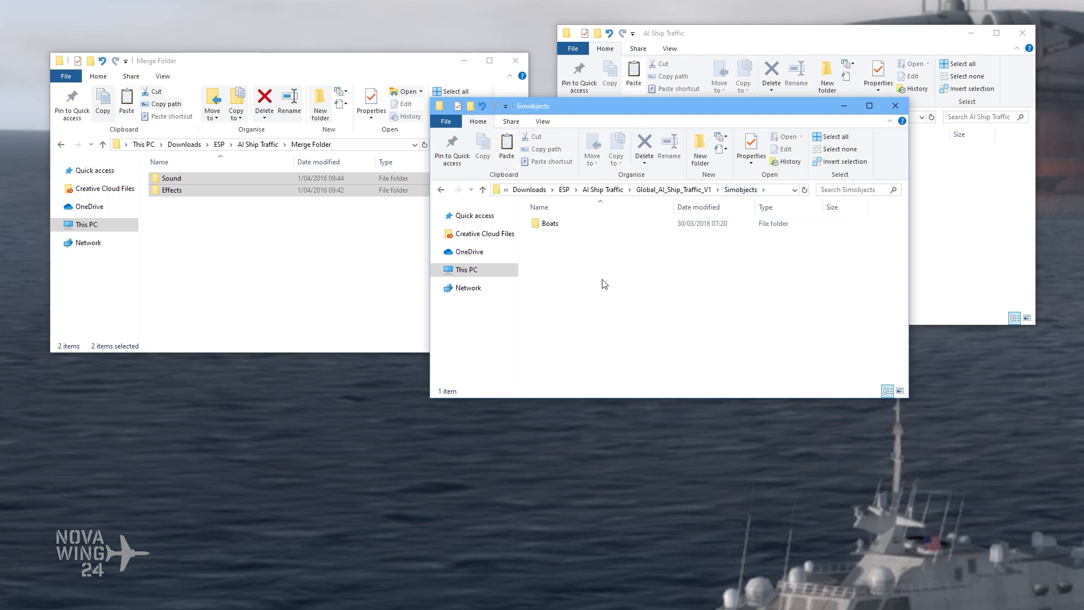
pyautogui.hotkey('ctrl', 'v')
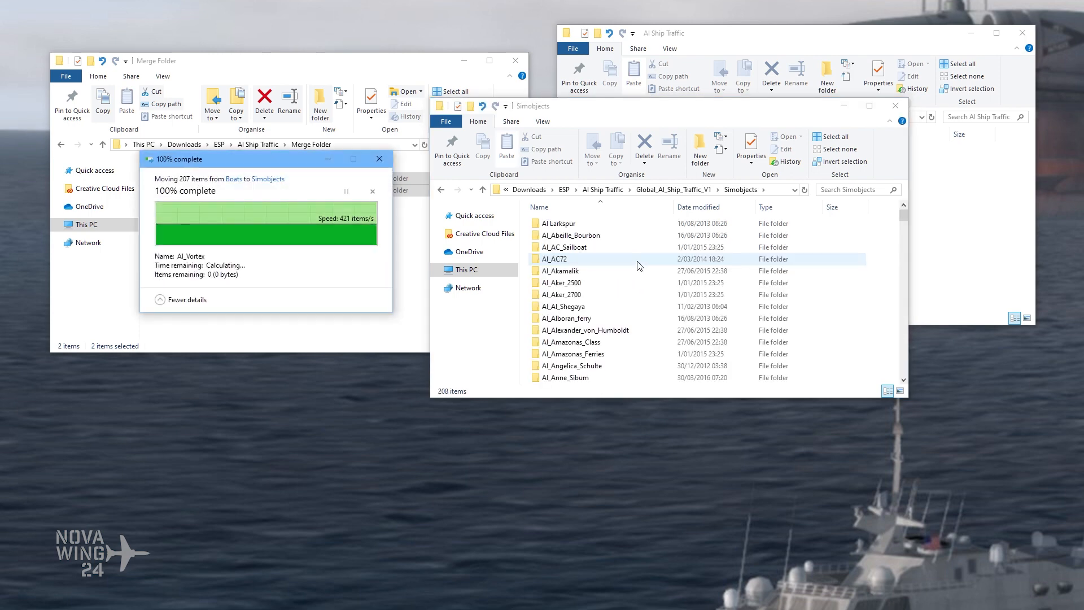
# Step: Delete the emptied Boats folder from Simobjects
pyautogui.moveTo(903, 365); pyautogui.dragTo(910, 214)
pyautogui.scroll(-6, 655, 266)
pyautogui.moveTo(907, 230); pyautogui.dragTo(910, 377)
pyautogui.click(632, 380)
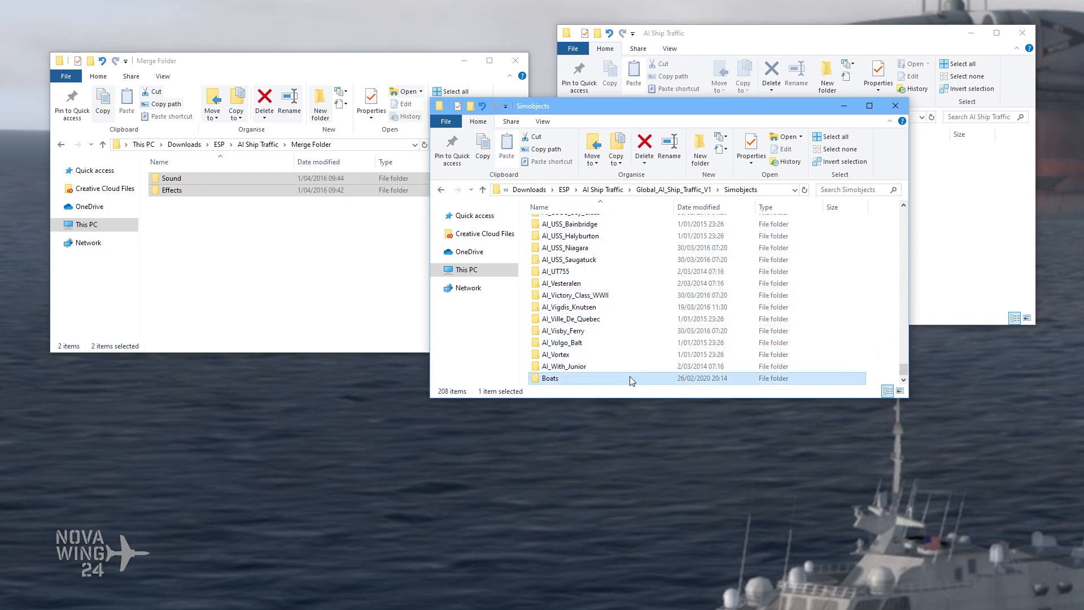
pyautogui.press('Delete')
pyautogui.scroll(5, 627, 334)
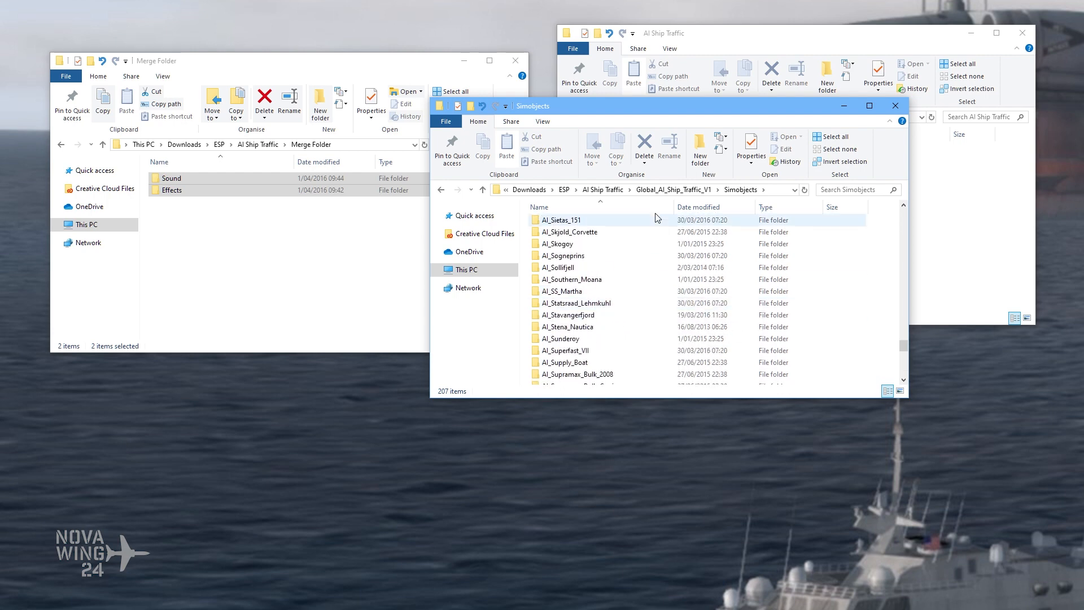
# Step: Move the Simobjects folder from Global_AI_Ship_Traffic_V1 into Merge Folder
pyautogui.click(674, 190)
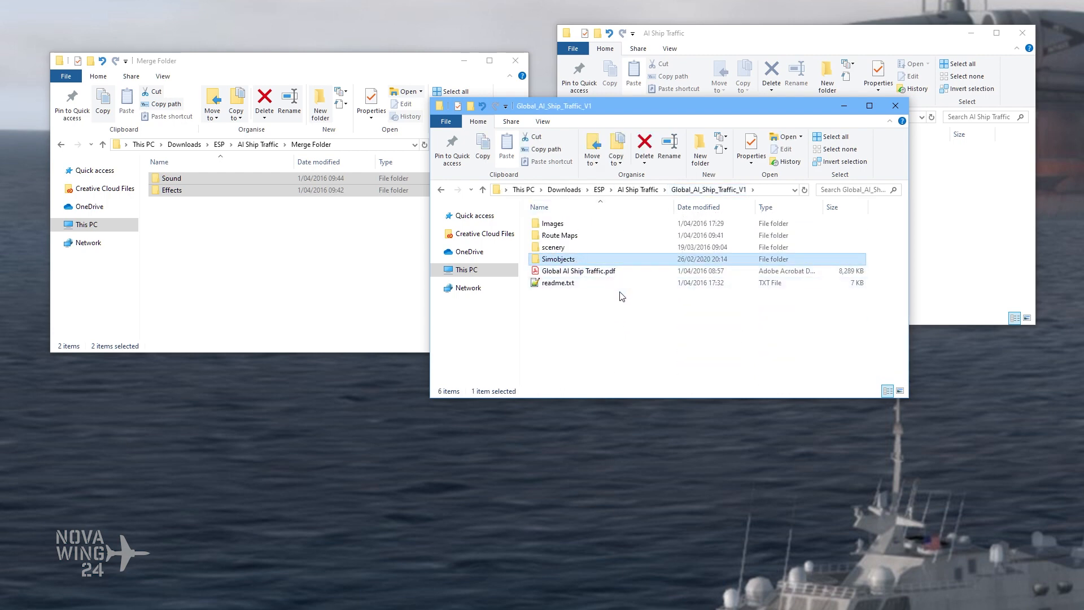
pyautogui.click(221, 237)
pyautogui.hotkey('ctrl', 'v')
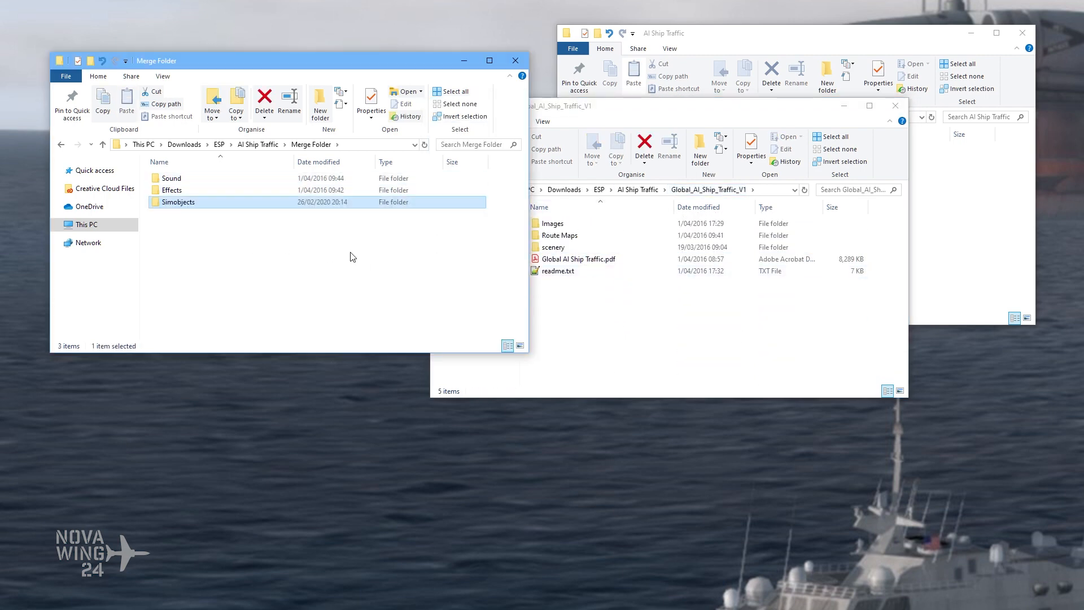
# Step: Open the world folder inside scenery of Global_AI_Ship_Traffic_V1 and inspect the traffic files in its Scenery subfolder
pyautogui.doubleClick(554, 247)
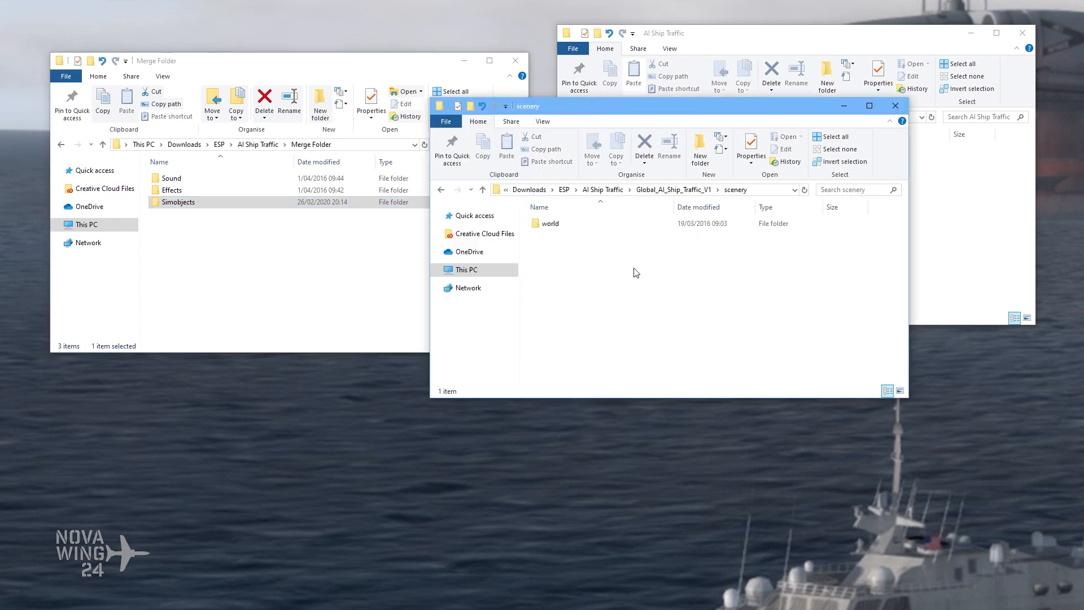
pyautogui.doubleClick(575, 225)
pyautogui.doubleClick(574, 225)
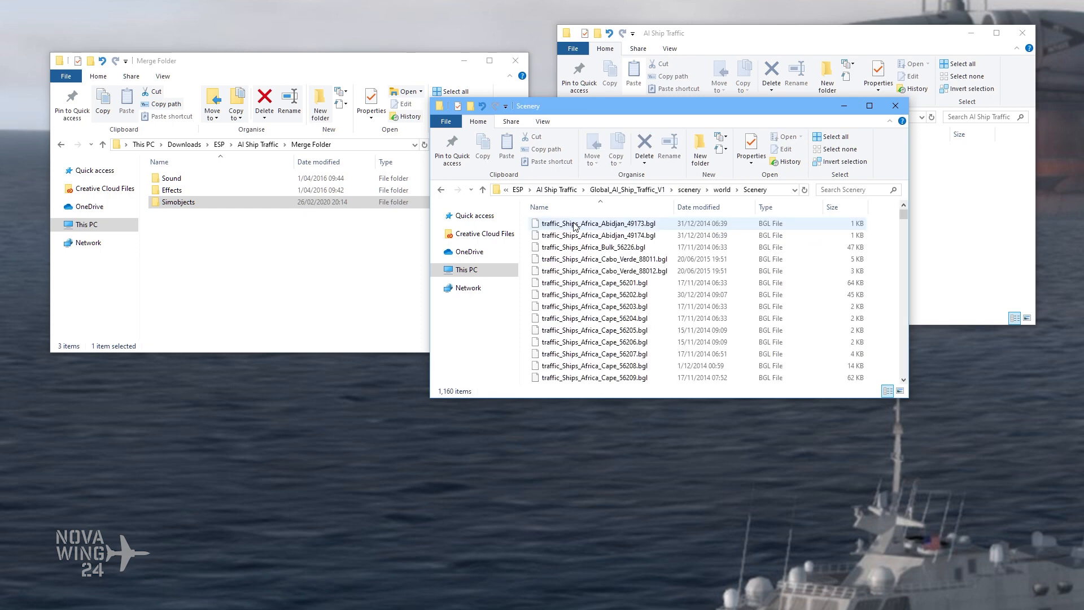
pyautogui.click(722, 191)
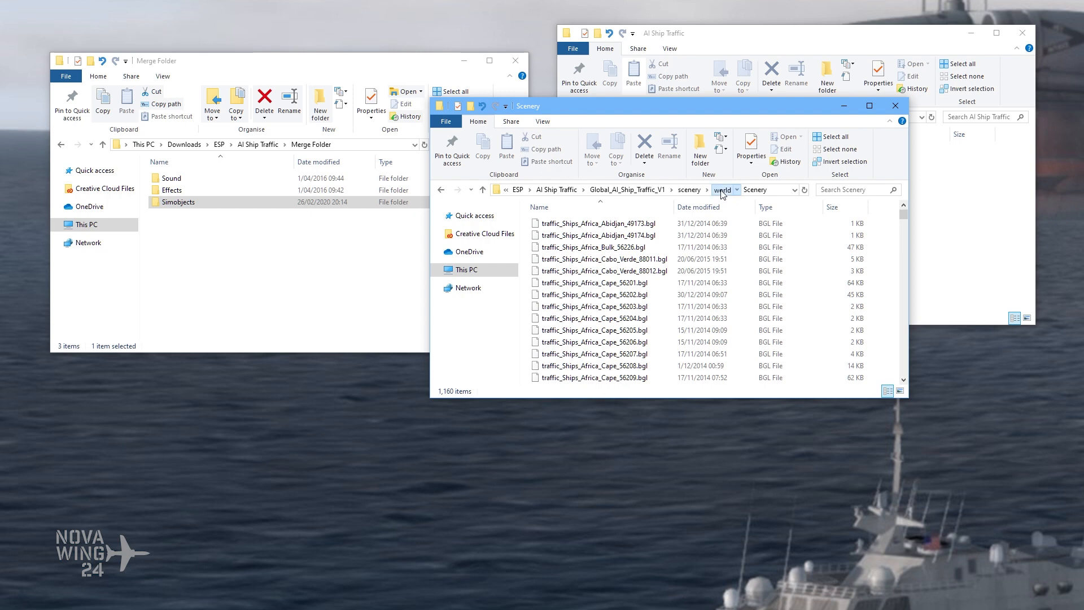
# Step: Create a new folder named Traffic Files in Merge Folder
pyautogui.click(320, 102)
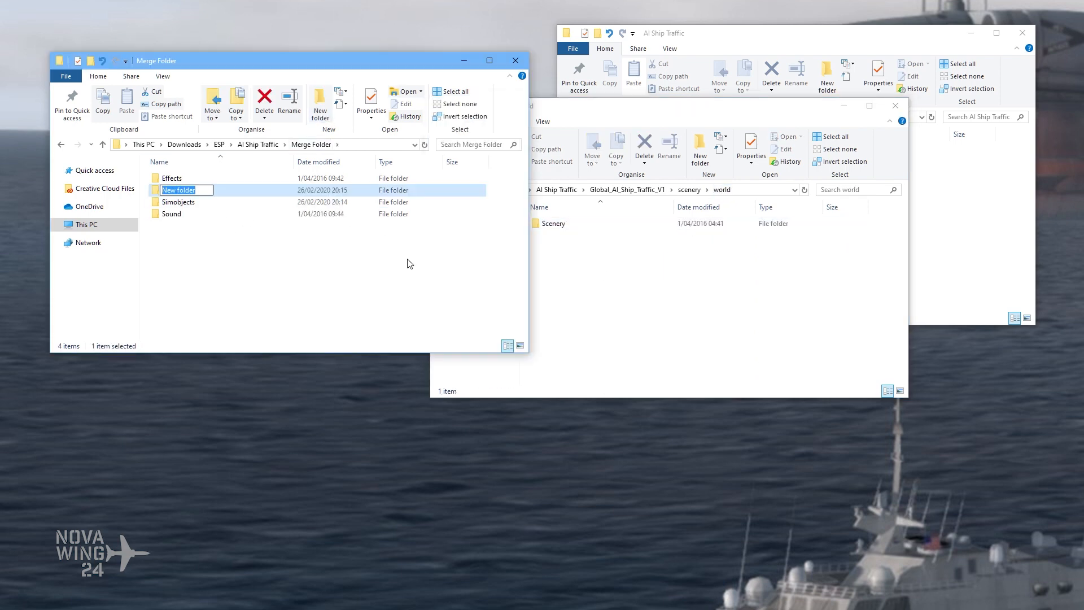
pyautogui.write('traffic Files')
pyautogui.press('Return')
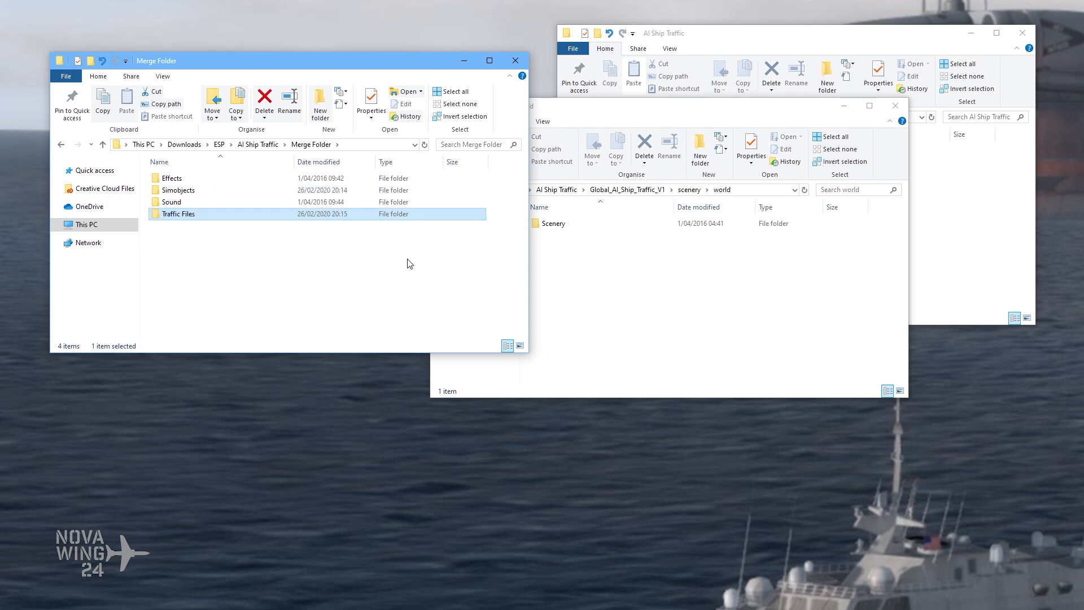
# Step: Move the Scenery folder from Global_AI_Ship_Traffic_V1's world folder into Traffic Files, and return to Merge Folder
pyautogui.click(607, 319)
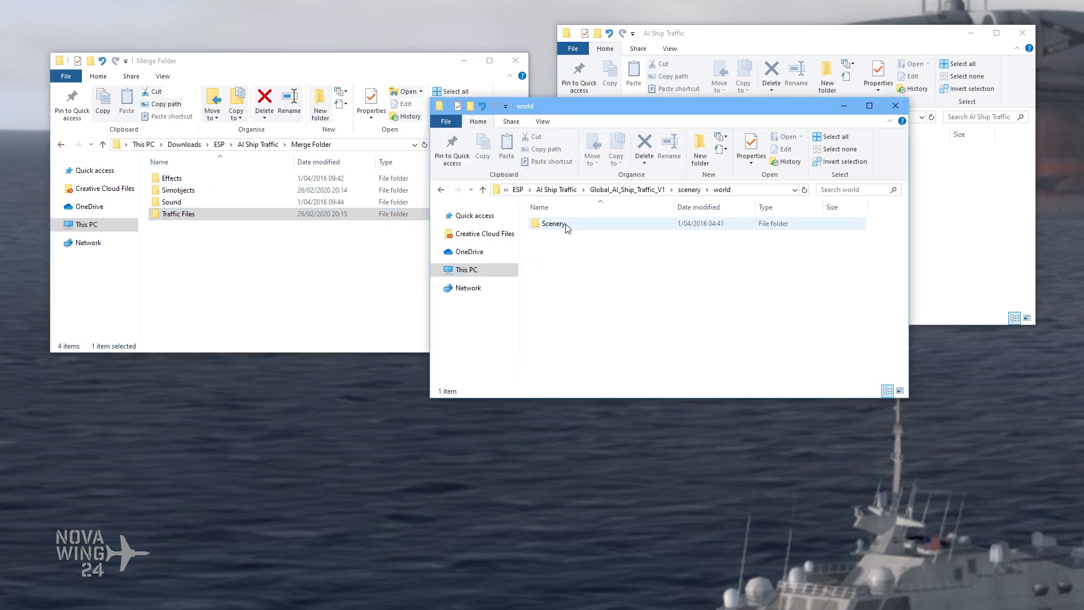
pyautogui.doubleClick(587, 224)
pyautogui.hotkey('alt', 'Left')
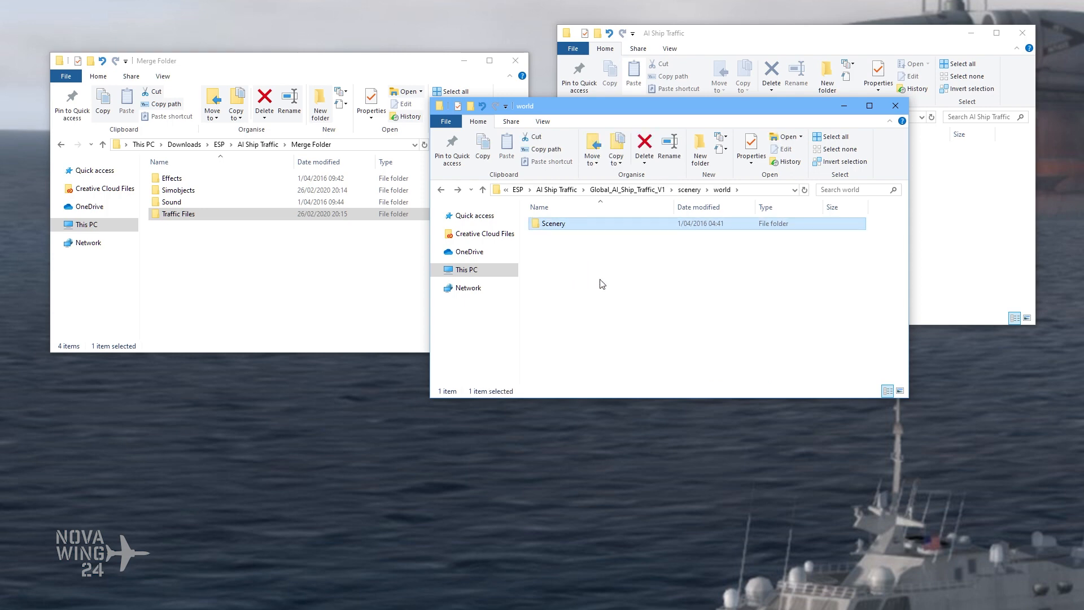
pyautogui.doubleClick(242, 214)
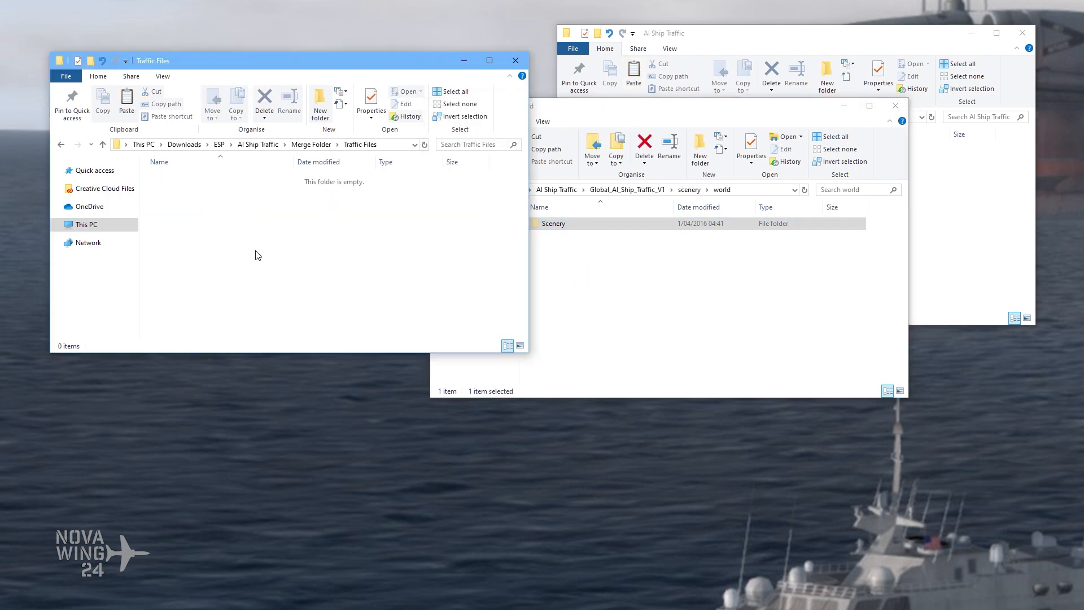
pyautogui.hotkey('ctrl', 'v')
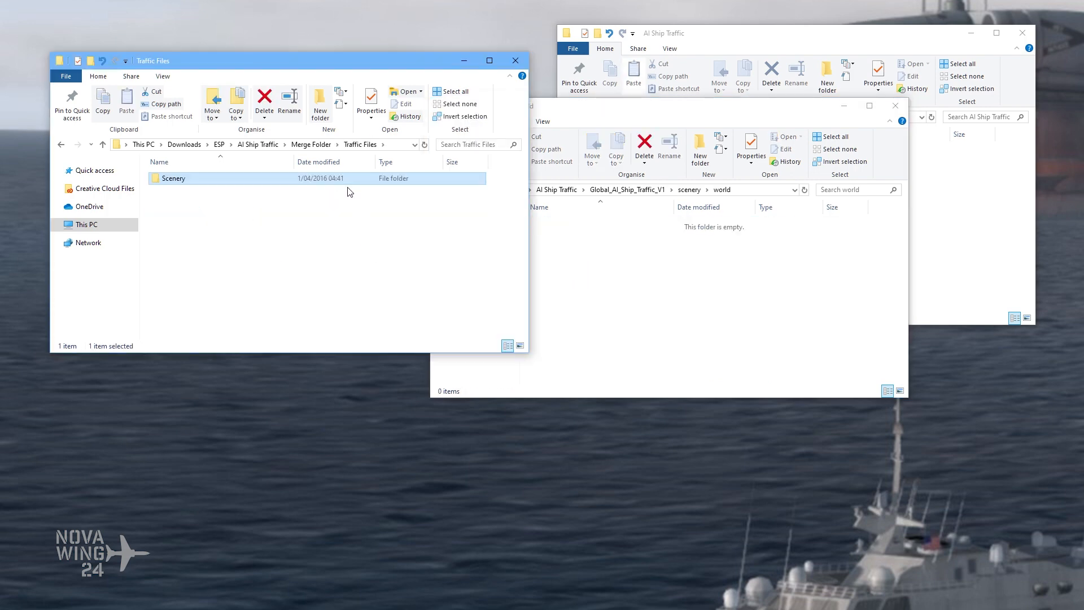
pyautogui.click(310, 145)
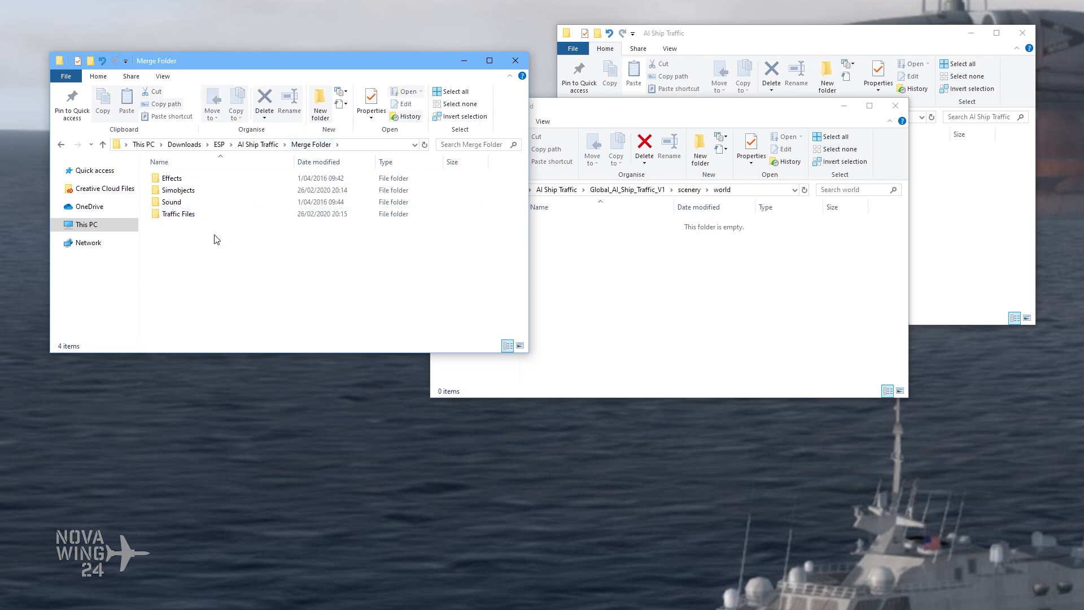
# Step: Check what remains in Global_AI_Ship_Traffic_V1 and open the 200_AI_Ship_and_AI_Ship_Traffic_v2 folder
pyautogui.click(561, 248)
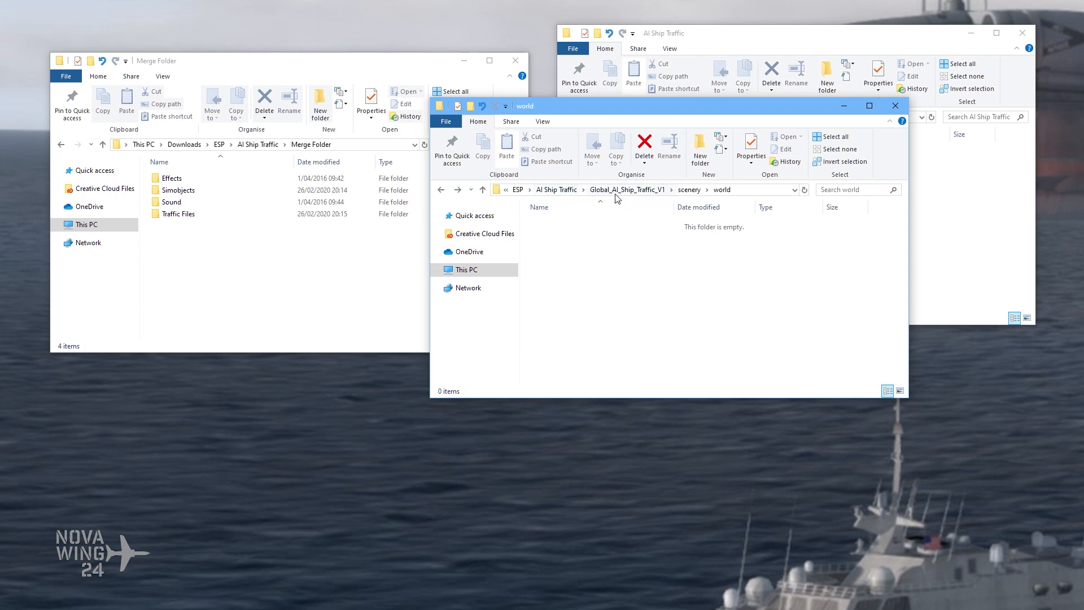
pyautogui.click(557, 190)
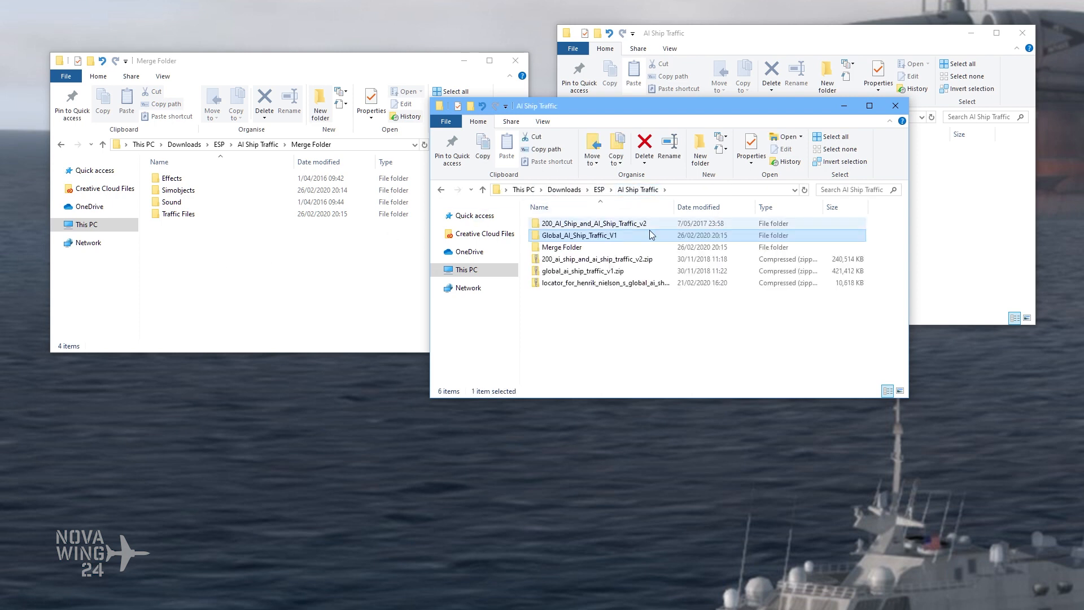
pyautogui.doubleClick(580, 236)
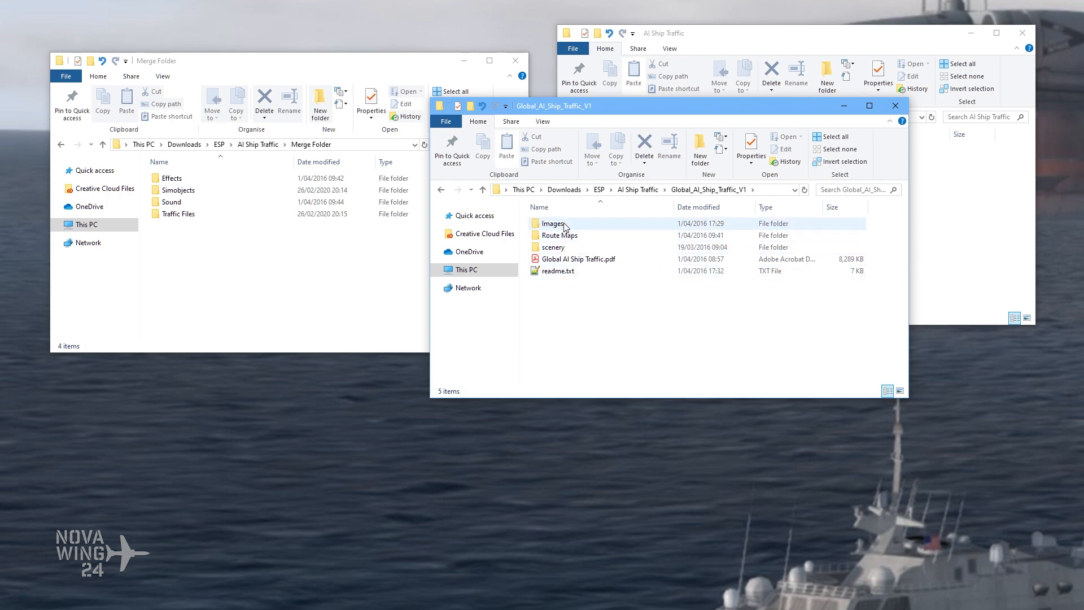
pyautogui.doubleClick(568, 236)
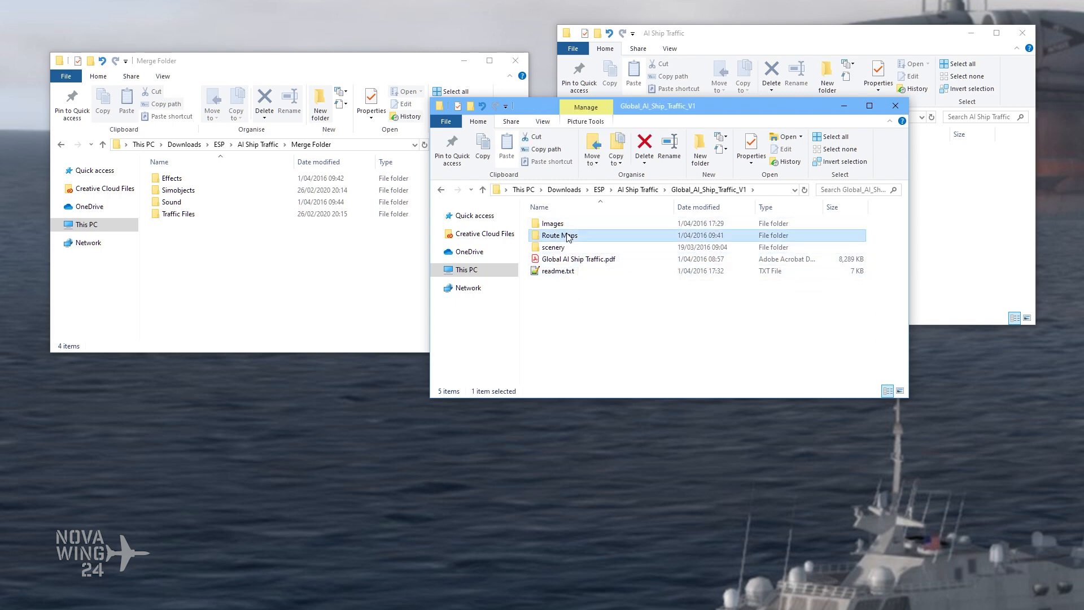
pyautogui.click(607, 190)
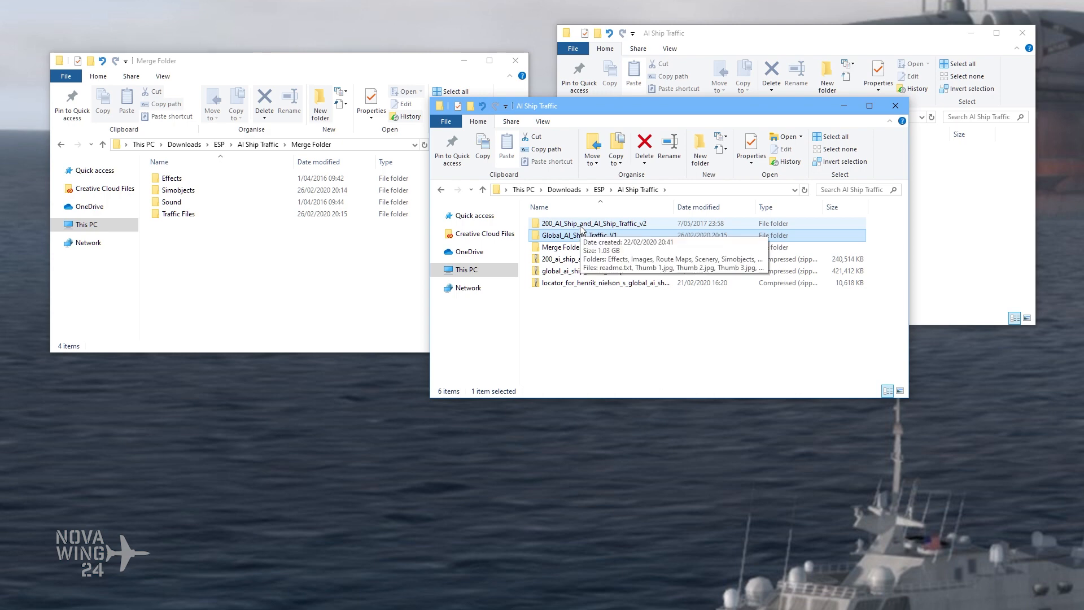
pyautogui.doubleClick(581, 225)
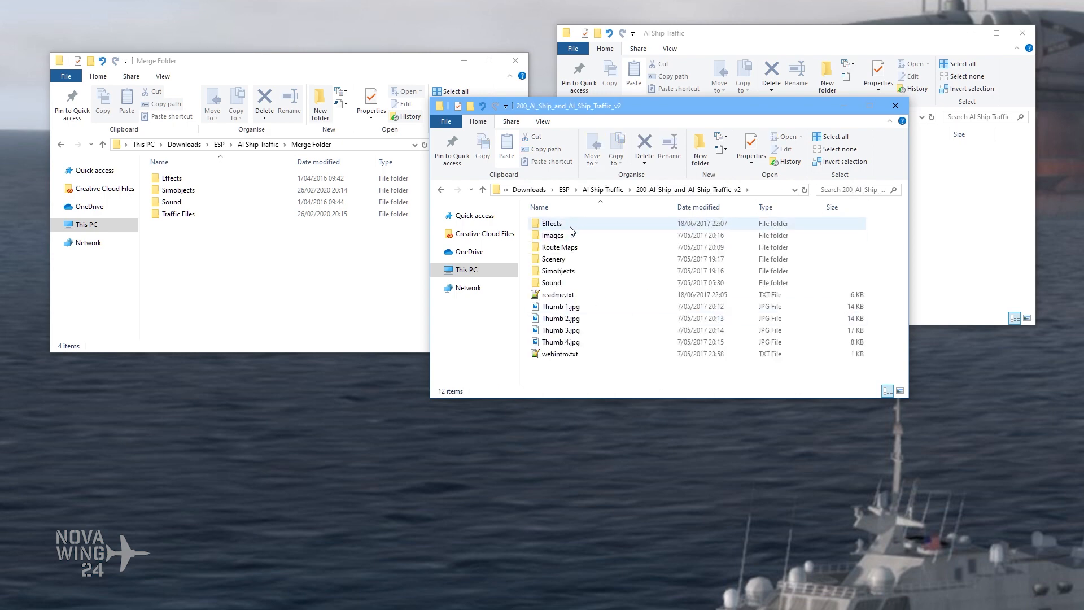
# Step: Move the Effects and Sound folders from 200_AI_Ship_and_AI_Ship_Traffic_v2 into Merge Folder, replacing files with the same names
pyautogui.click(570, 227)
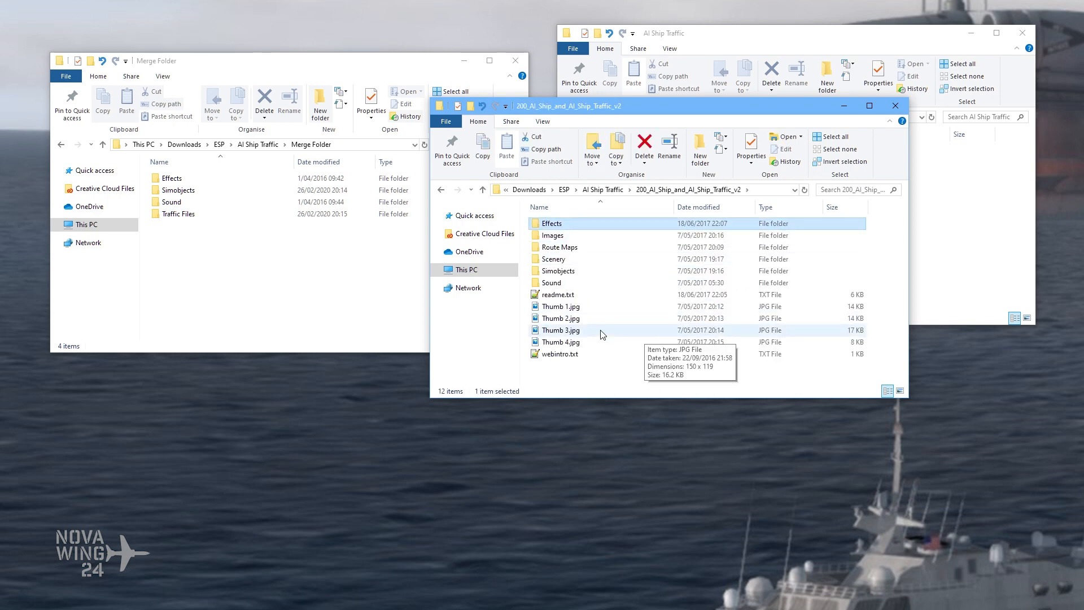
pyautogui.keyDown('ctrl'); pyautogui.click(584, 284); pyautogui.keyUp('ctrl')
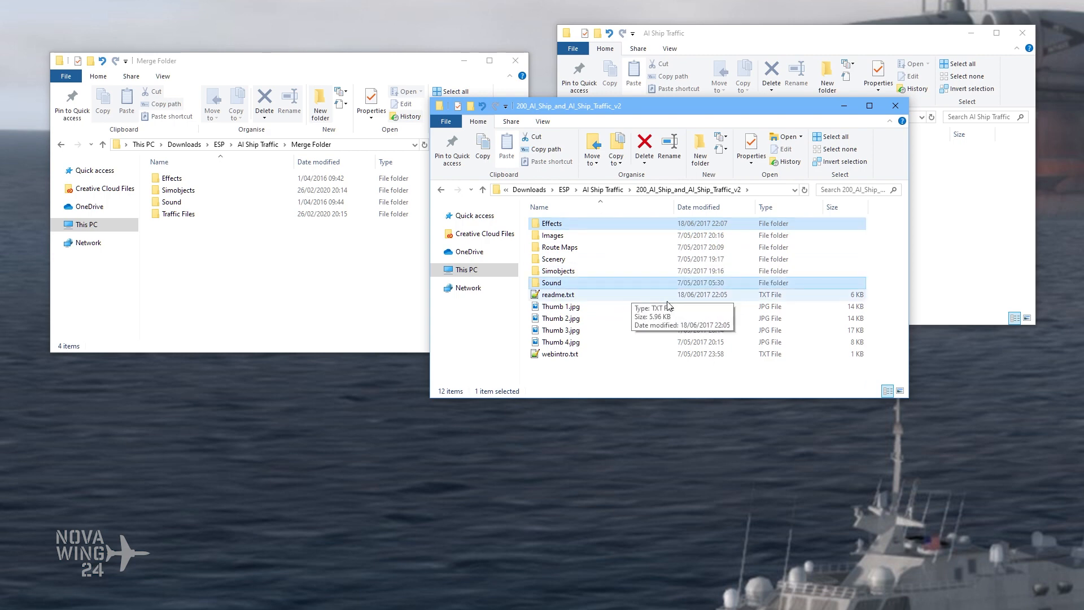
pyautogui.moveTo(622, 283); pyautogui.dragTo(213, 271)
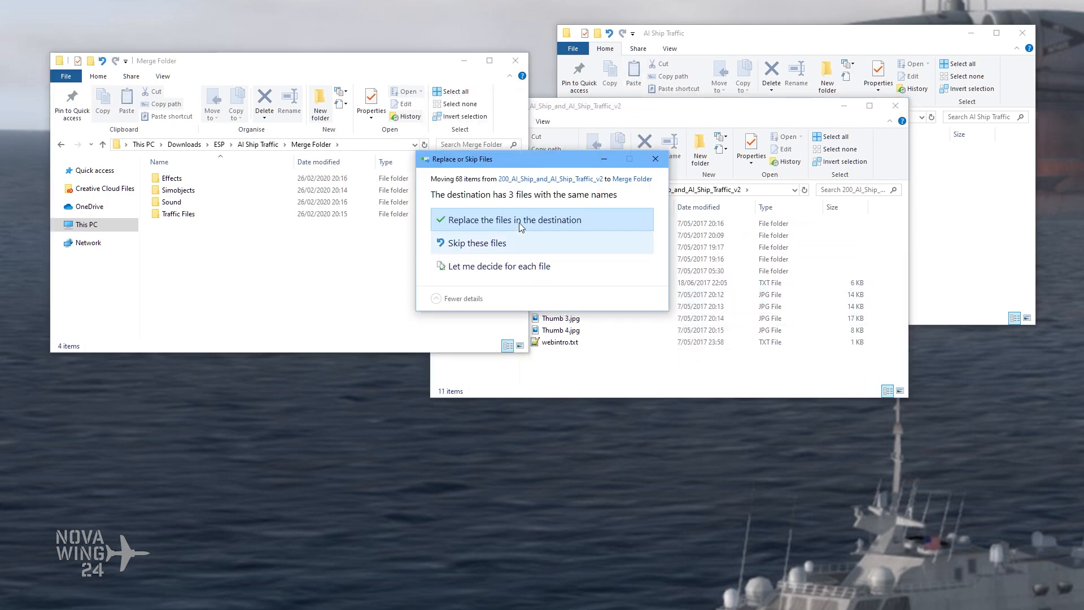
pyautogui.click(505, 224)
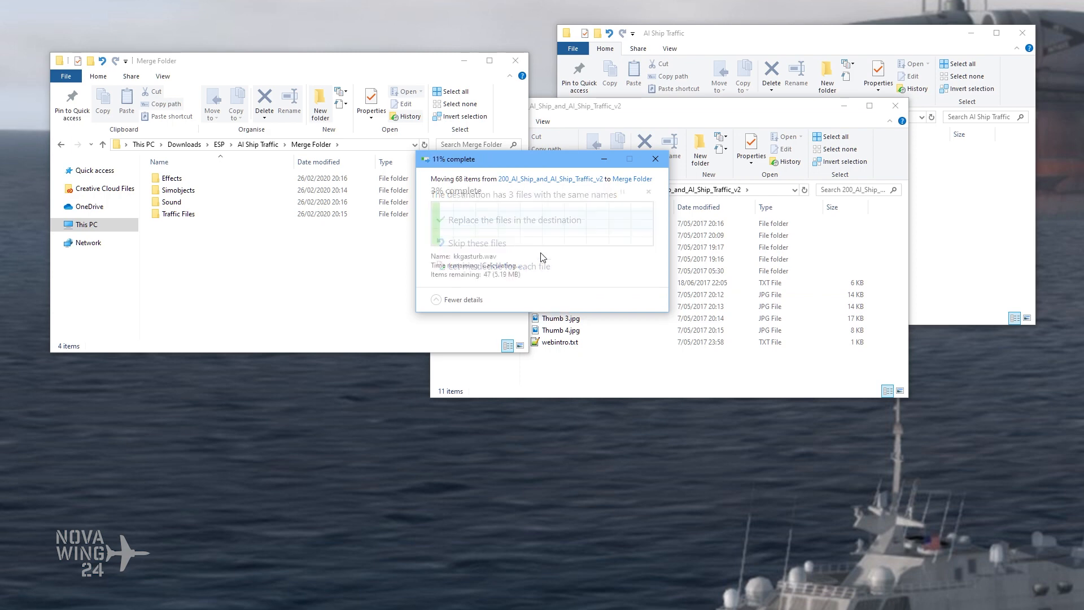
# Step: Move all folders from Animals up into the Simobjects folder of 200_AI_Ship_and_AI_Ship_Traffic_v2
pyautogui.click(635, 110)
pyautogui.doubleClick(583, 261)
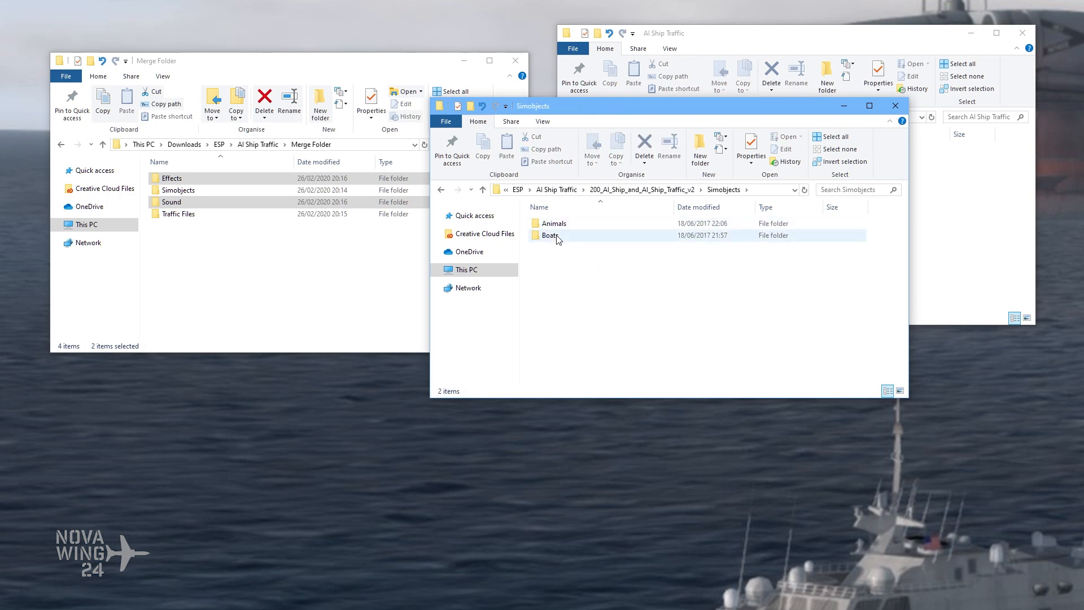
pyautogui.doubleClick(572, 226)
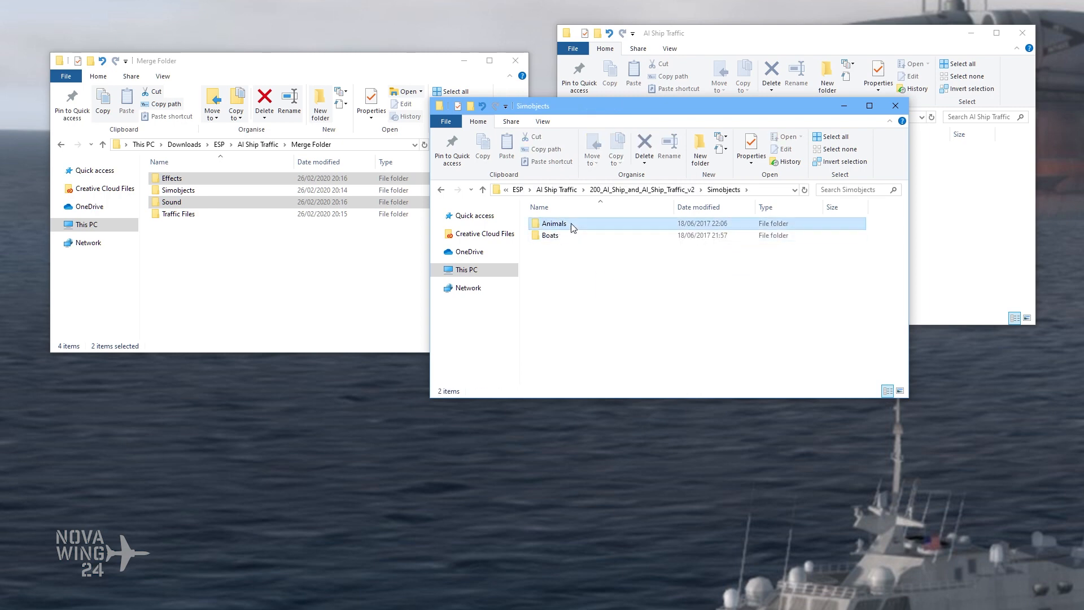
pyautogui.click(599, 228)
pyautogui.keyDown('shift'); pyautogui.click(599, 308); pyautogui.keyUp('shift')
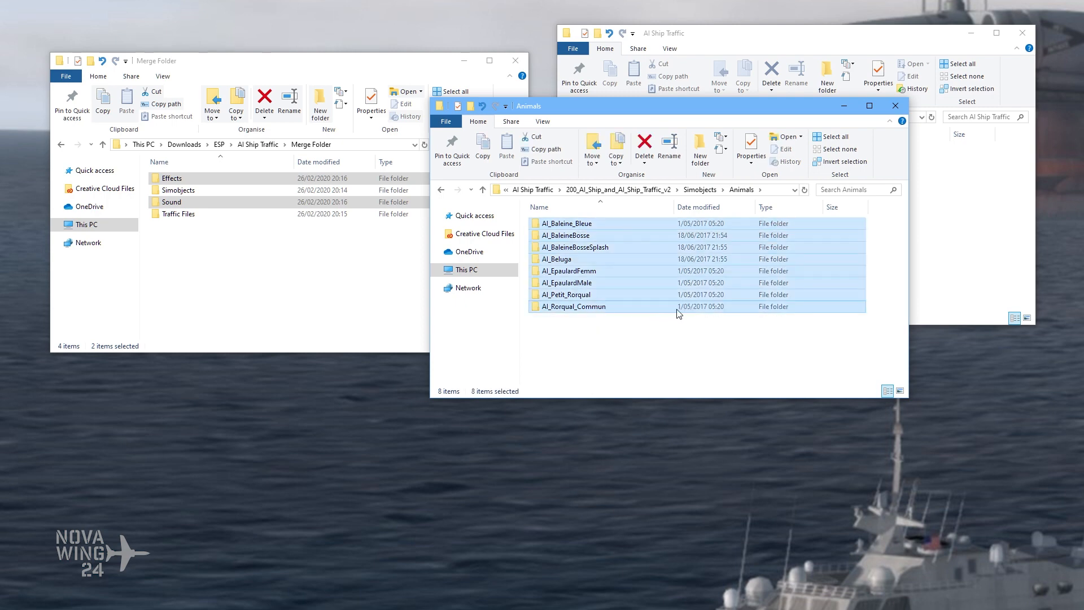
pyautogui.hotkey('ctrl', 'x')
pyautogui.click(700, 190)
pyautogui.click(642, 317)
pyautogui.hotkey('ctrl', 'v')
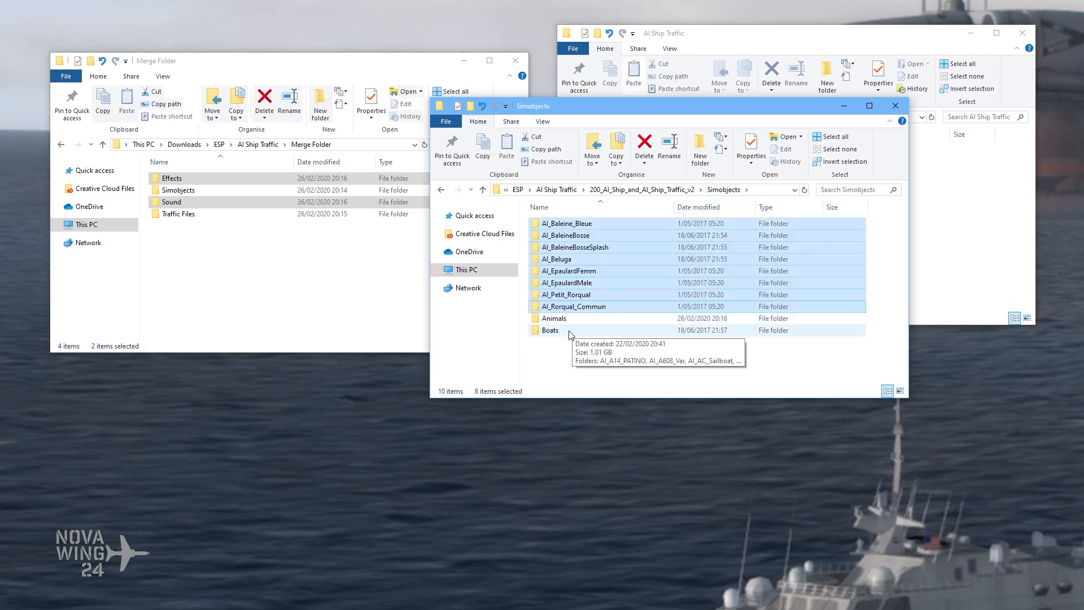
# Step: Move all ship folders from Boats up into the Simobjects folder of 200_AI_Ship_and_AI_Ship_Traffic_v2
pyautogui.doubleClick(552, 330)
pyautogui.press('Down')
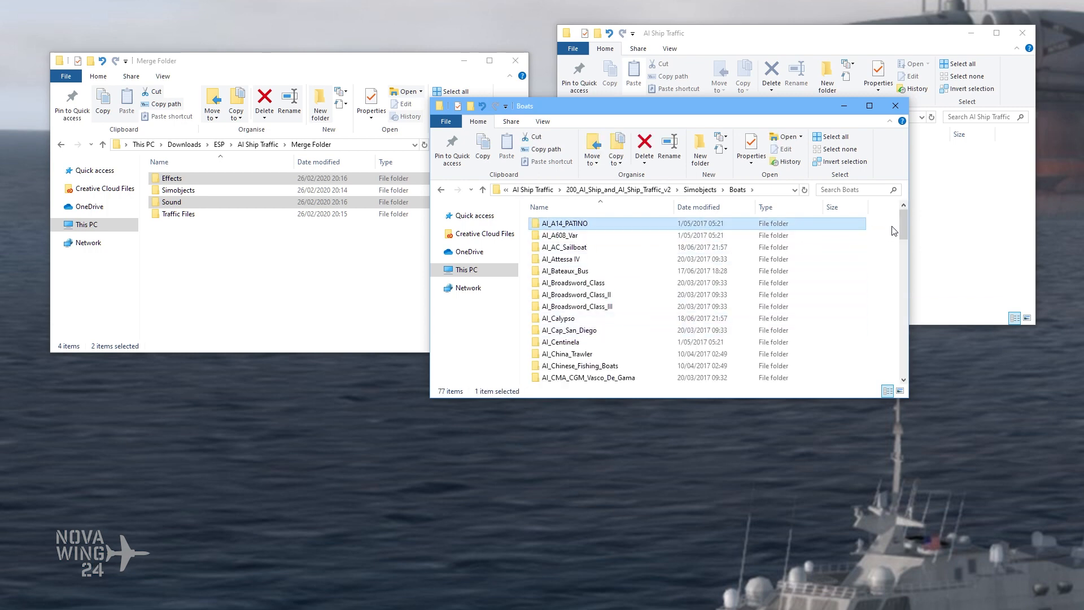
pyautogui.press('End')
pyautogui.hotkey('ctrl', 'a')
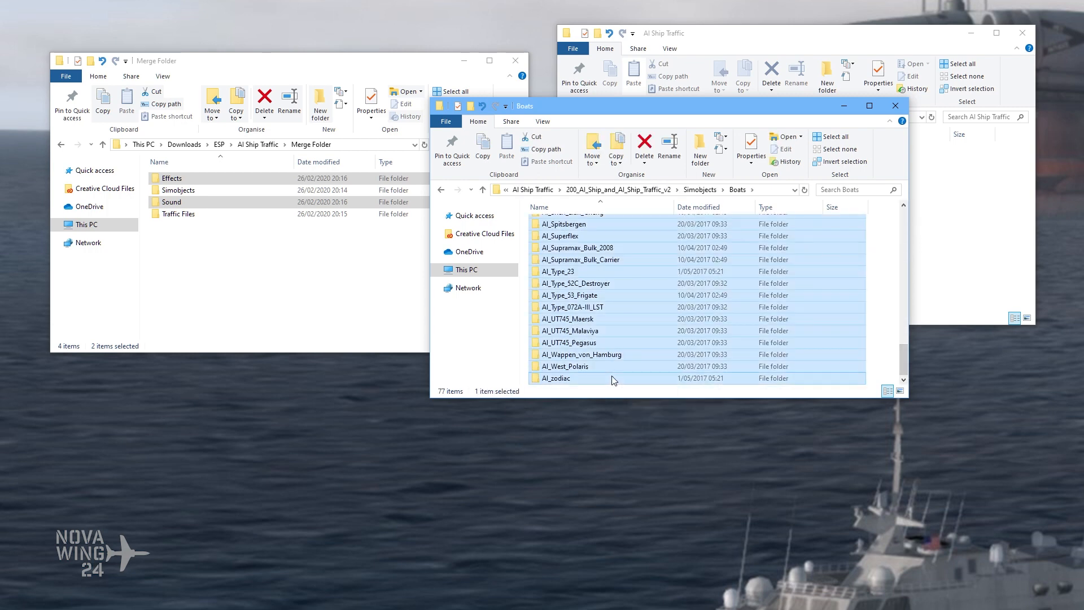
pyautogui.click(705, 193)
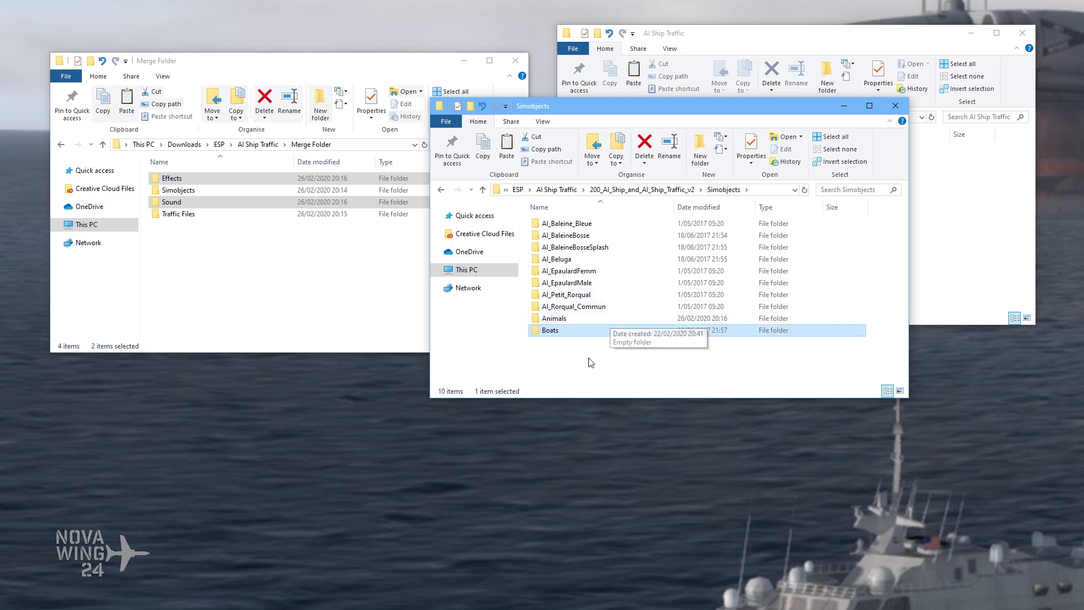
pyautogui.hotkey('ctrl', 'v')
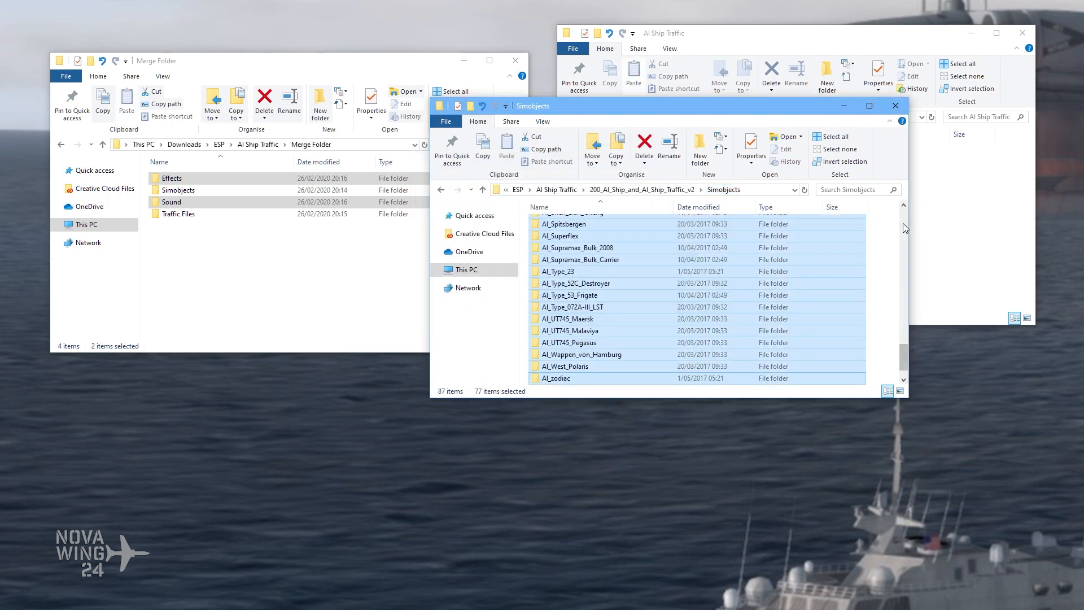
# Step: Delete the emptied Animals and Boats folders from Simobjects
pyautogui.click(609, 365)
pyautogui.keyDown('ctrl'); pyautogui.click(594, 380); pyautogui.keyUp('ctrl')
pyautogui.press('Delete')
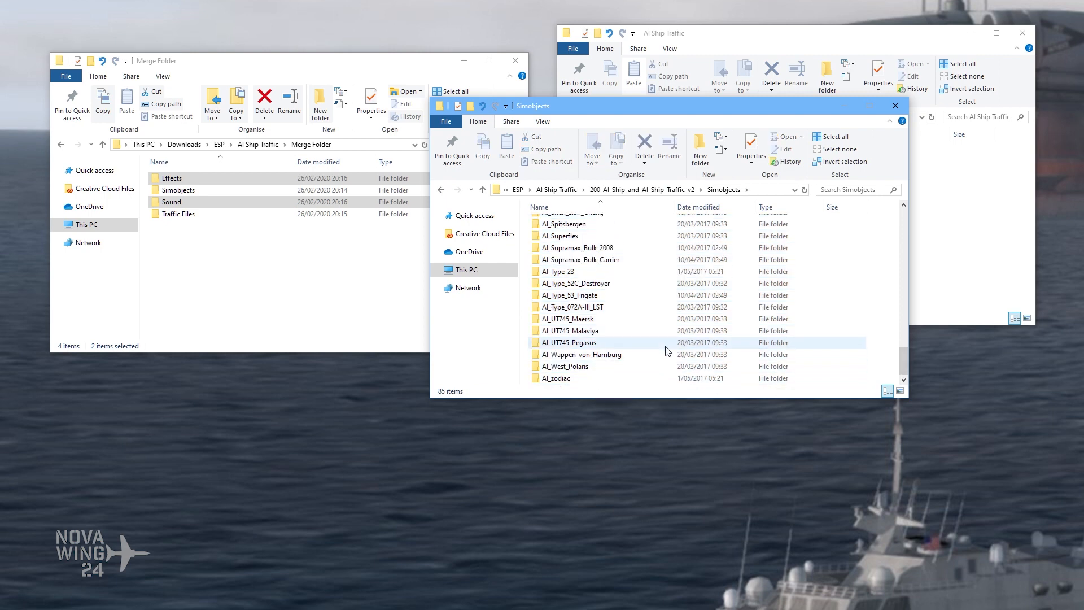
# Step: Move the Simobjects folder from 200_AI_Ship_and_AI_Ship_Traffic_v2 into Merge Folder, replacing files with the same names
pyautogui.click(569, 378)
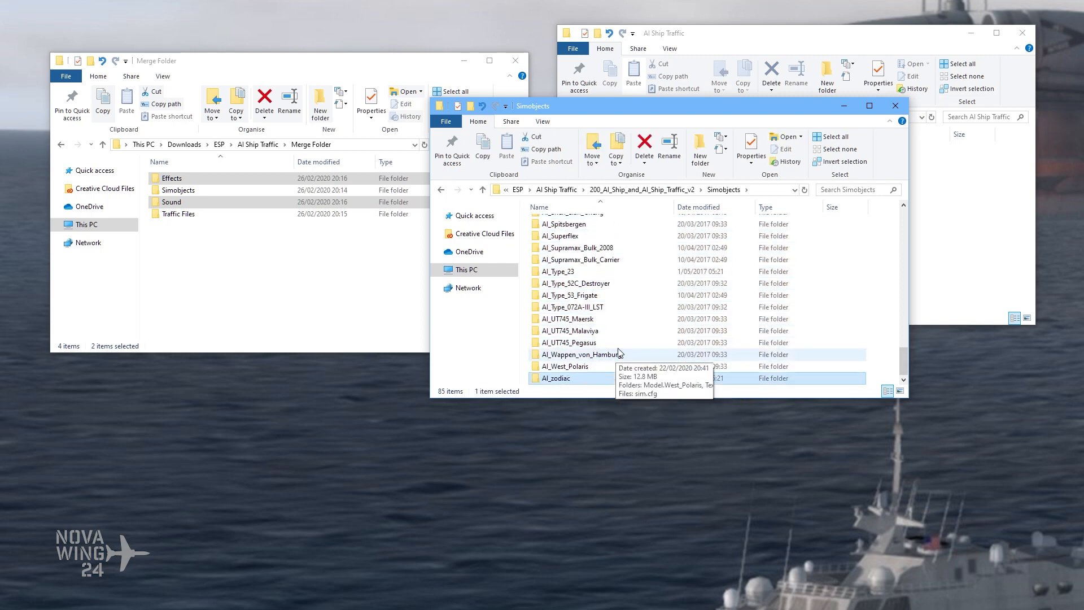
pyautogui.scroll(6, 611, 357)
pyautogui.click(666, 190)
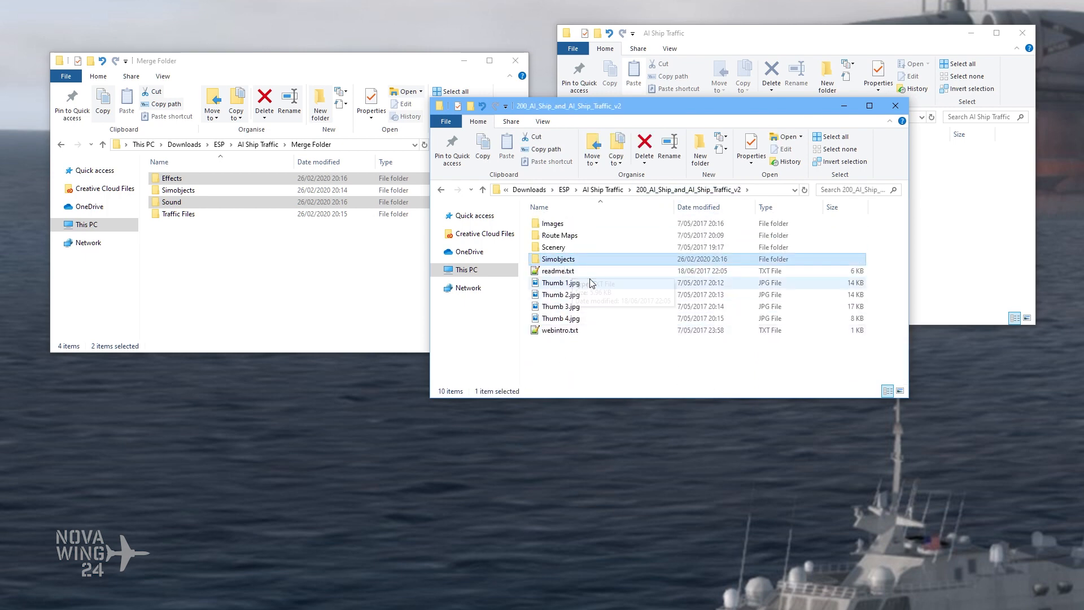
pyautogui.click(265, 262)
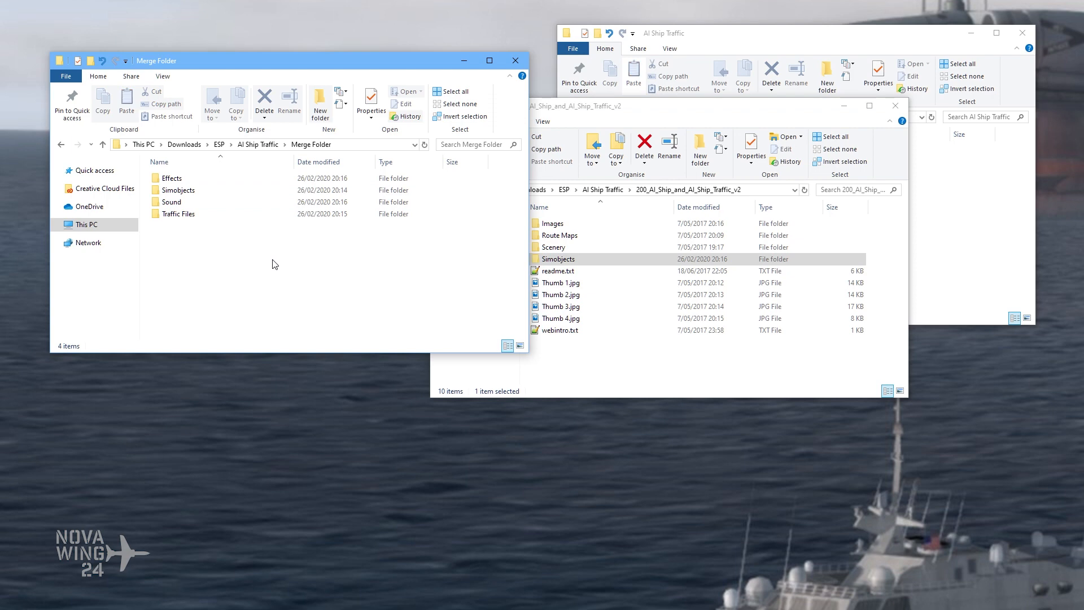
pyautogui.hotkey('ctrl', 'v')
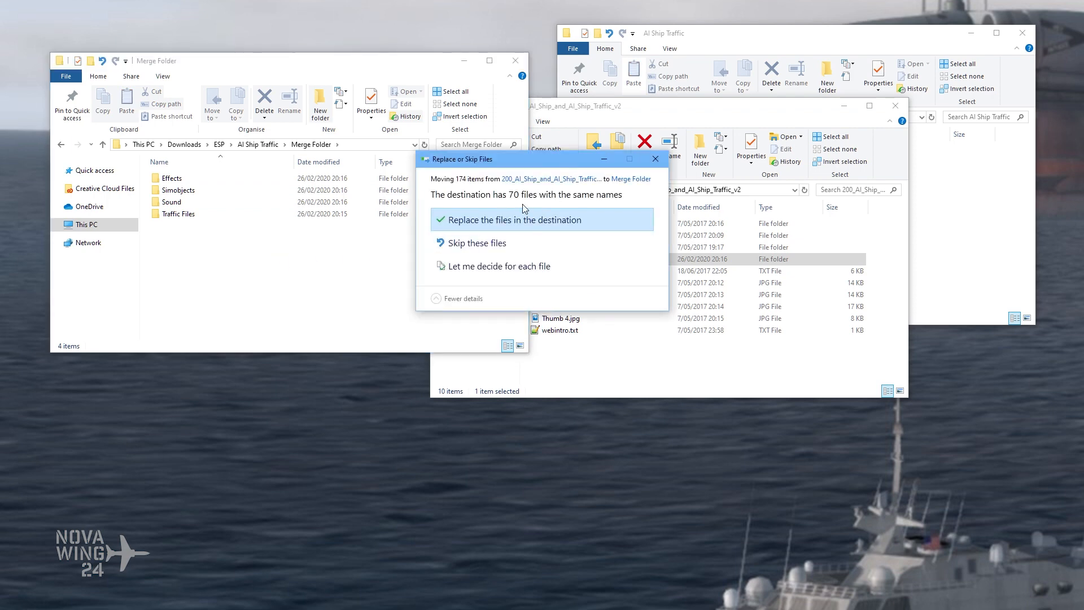
pyautogui.click(493, 220)
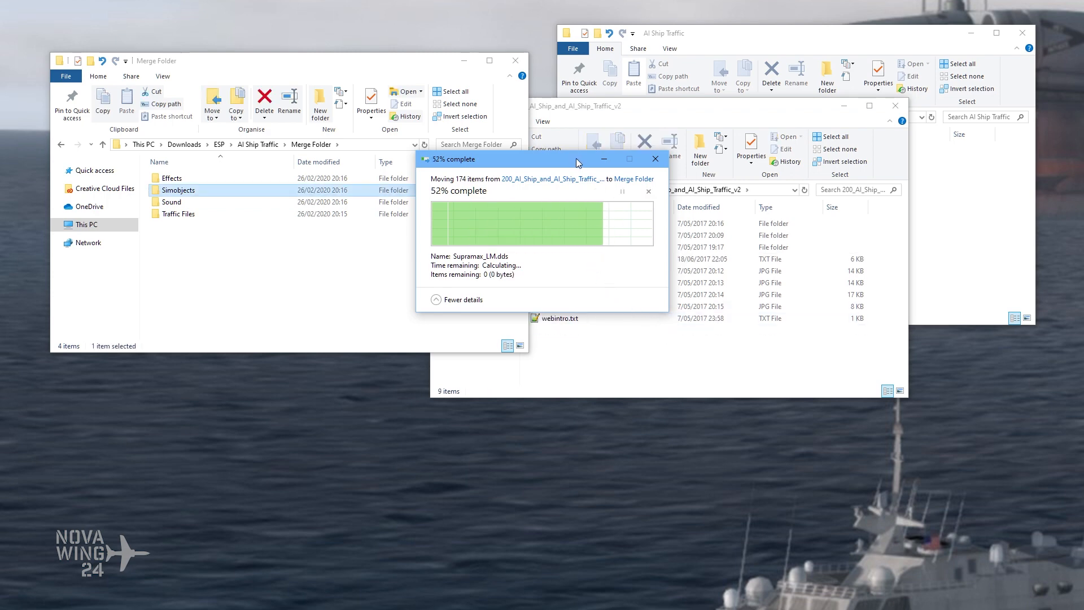
# Step: Move the Scenery folder from Scenery\World of 200_AI_Ship_and_AI_Ship_Traffic_v2 into Merge Folder's Traffic Files folder, replacing files with the same names
pyautogui.click(622, 337)
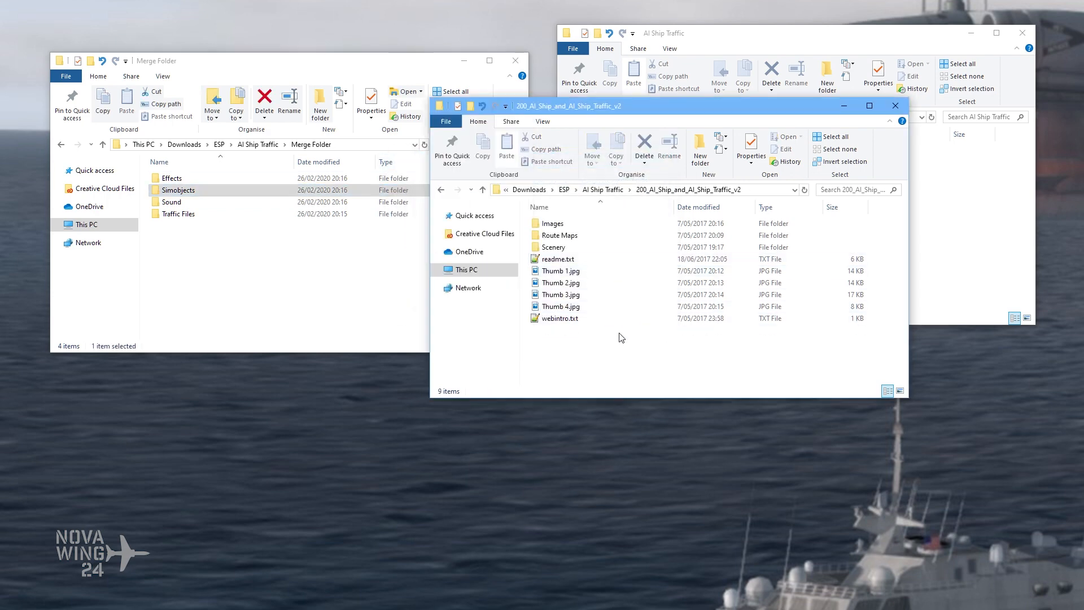
pyautogui.doubleClick(553, 247)
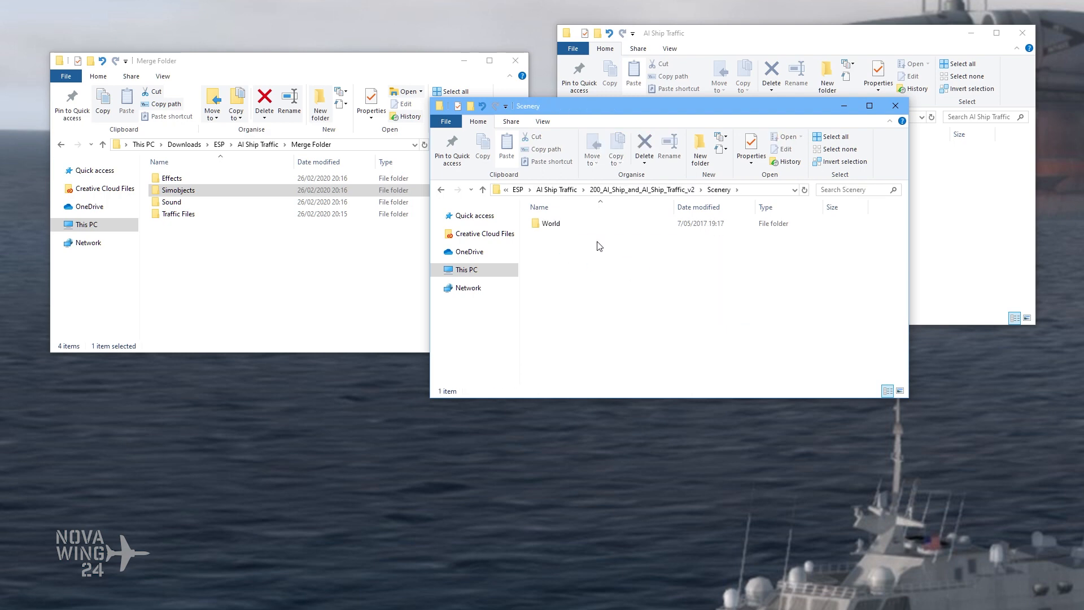
pyautogui.doubleClick(203, 217)
pyautogui.click(610, 313)
pyautogui.doubleClick(550, 224)
pyautogui.doubleClick(565, 224)
pyautogui.hotkey('alt', 'Left')
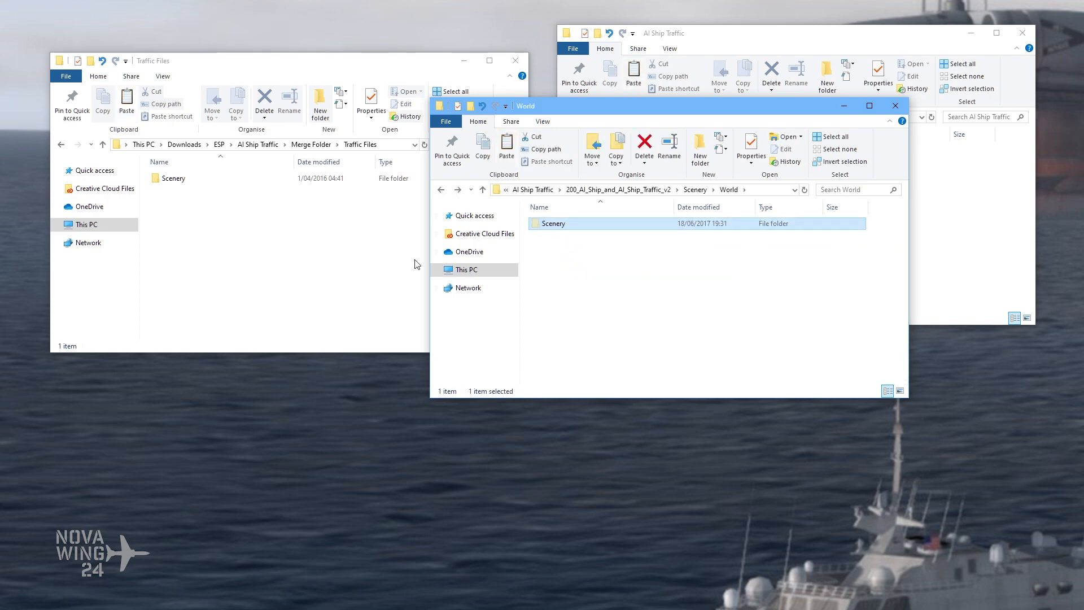
pyautogui.click(297, 253)
pyautogui.hotkey('ctrl', 'v')
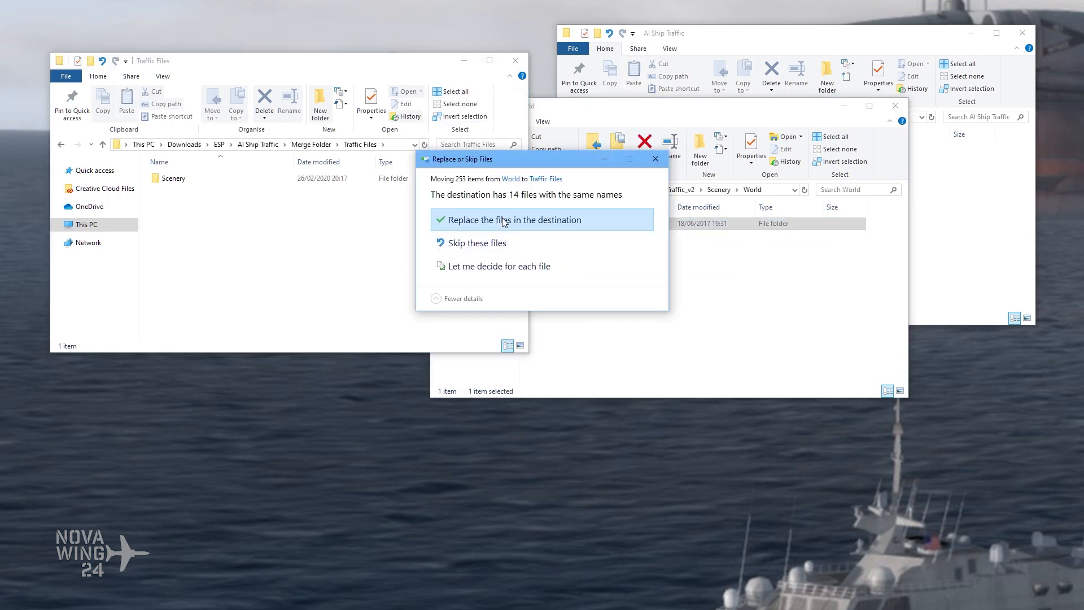
pyautogui.click(496, 216)
pyautogui.click(704, 317)
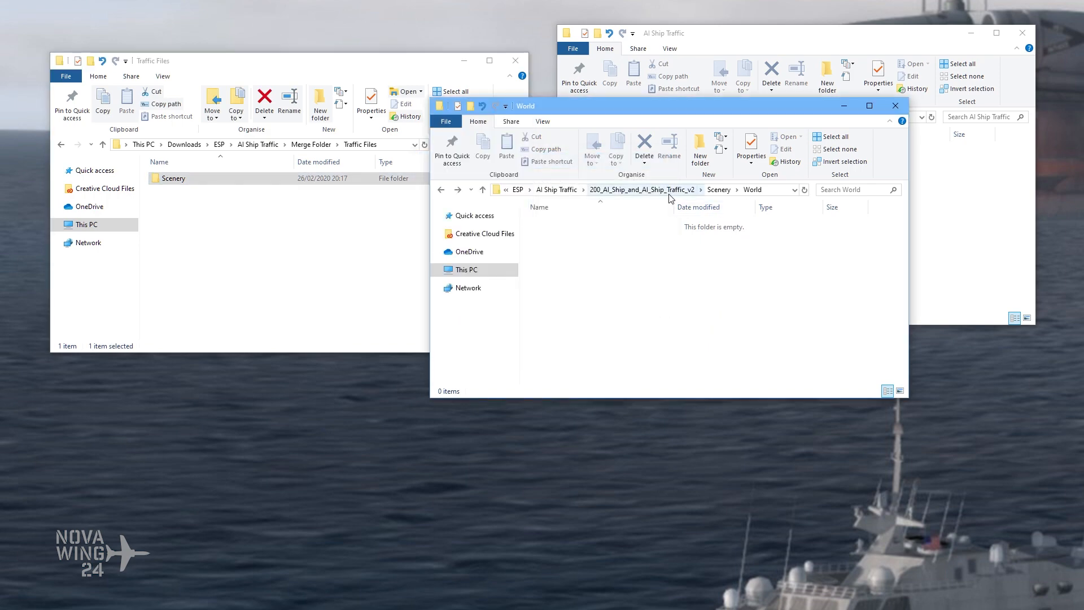
# Step: Return both download windows to the AI Ship Traffic folder under Downloads\ESP and close the duplicate window
pyautogui.click(671, 191)
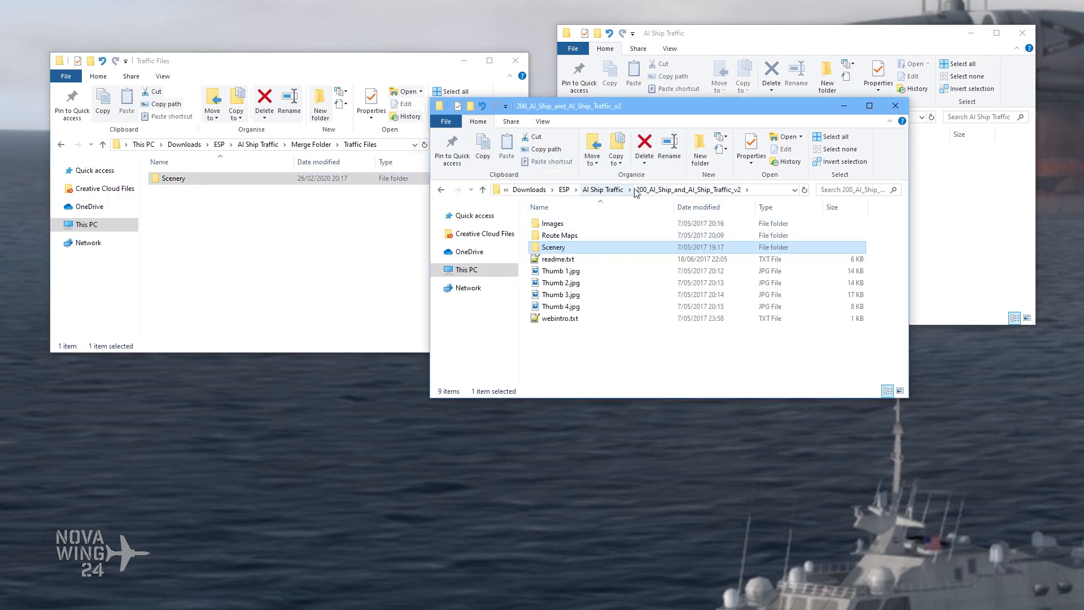
pyautogui.click(606, 190)
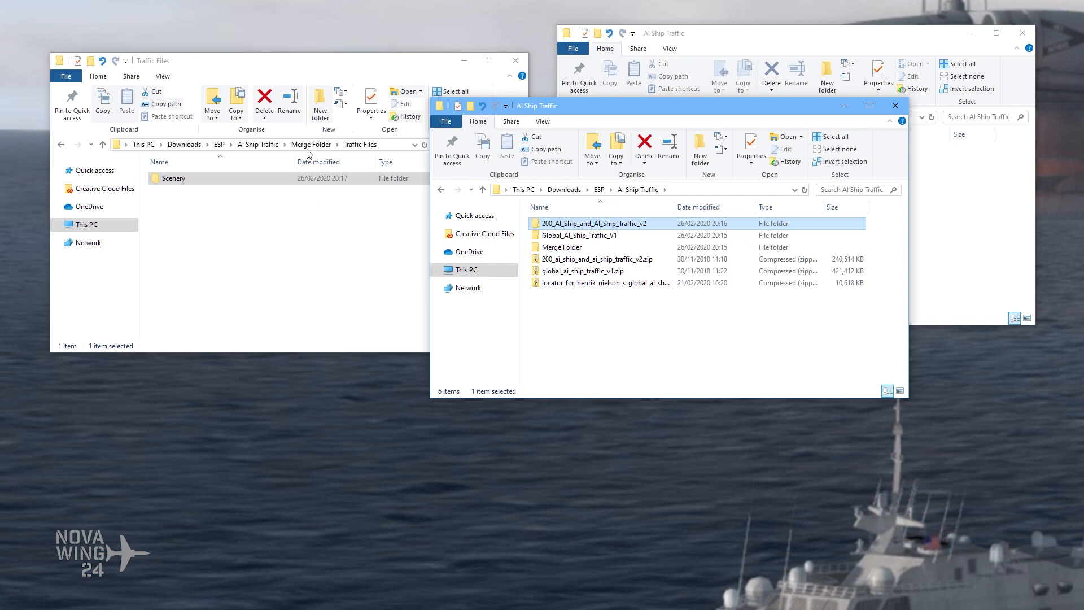
pyautogui.click(266, 148)
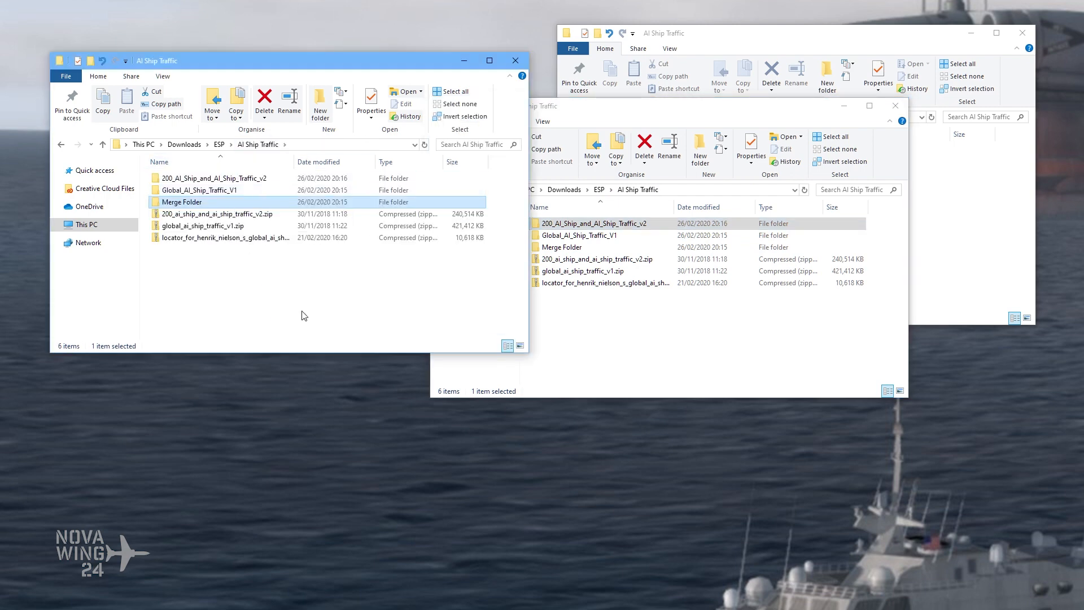
pyautogui.click(631, 330)
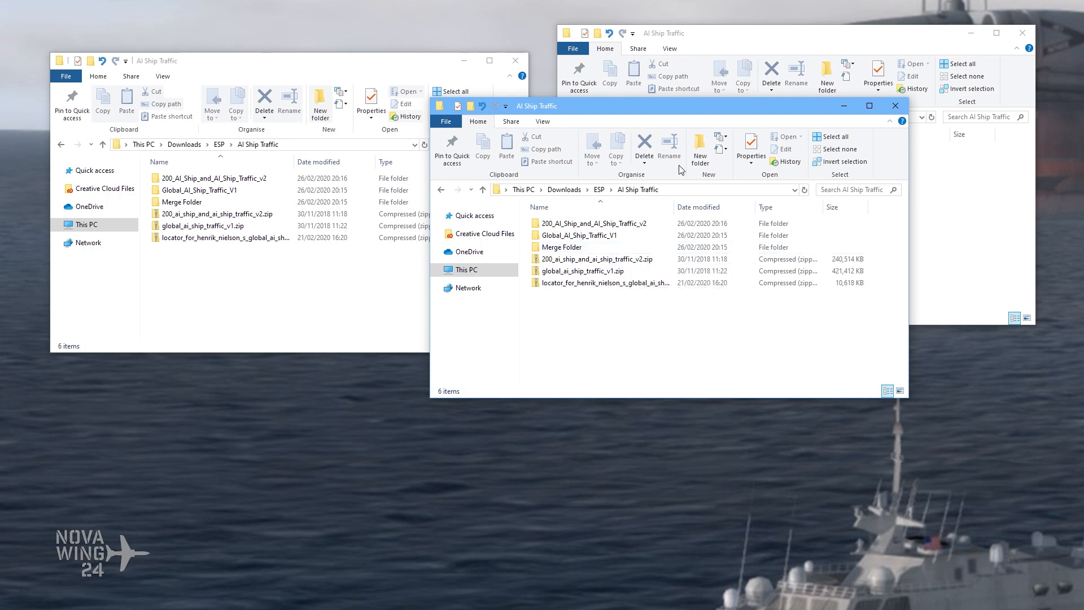
pyautogui.click(896, 106)
# Step: Move Effects, Simobjects, Sound and Traffic Files from Merge Folder into the AI Ship Traffic folder on the F: drive
pyautogui.click(697, 128)
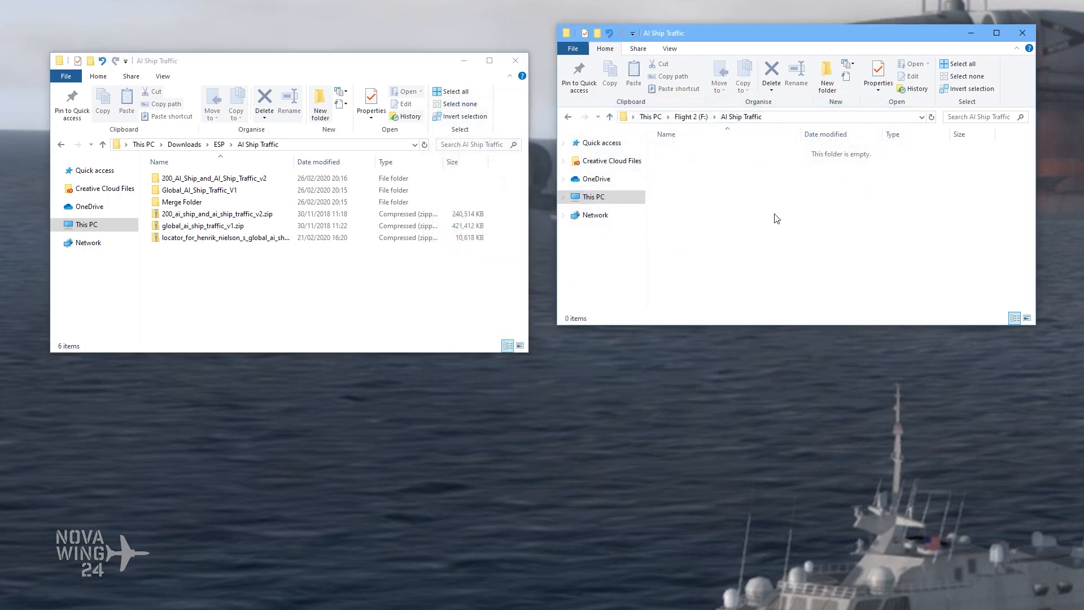
pyautogui.click(690, 116)
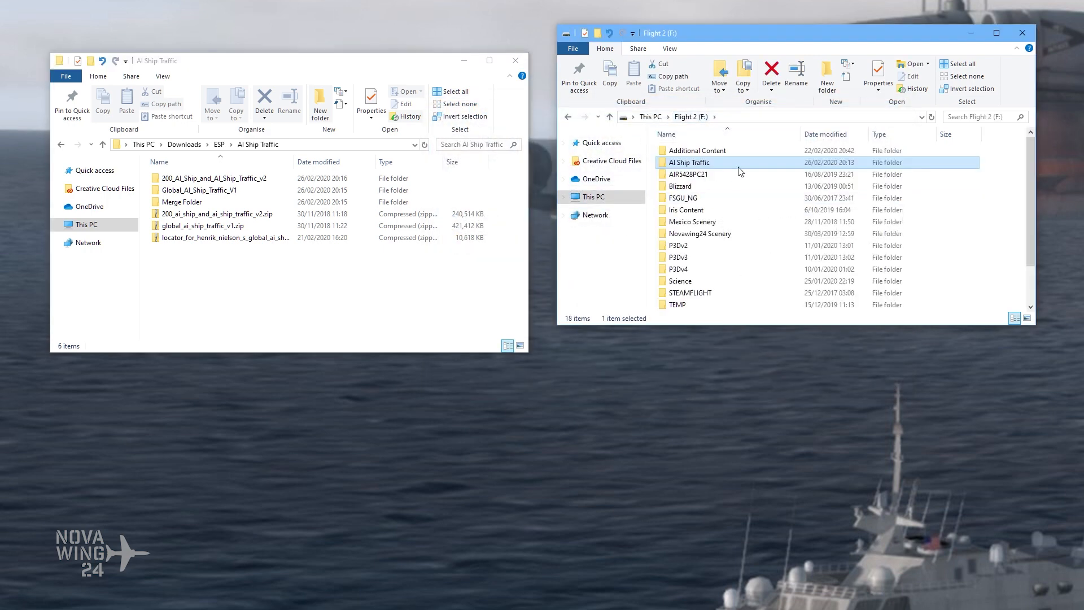
pyautogui.doubleClick(707, 164)
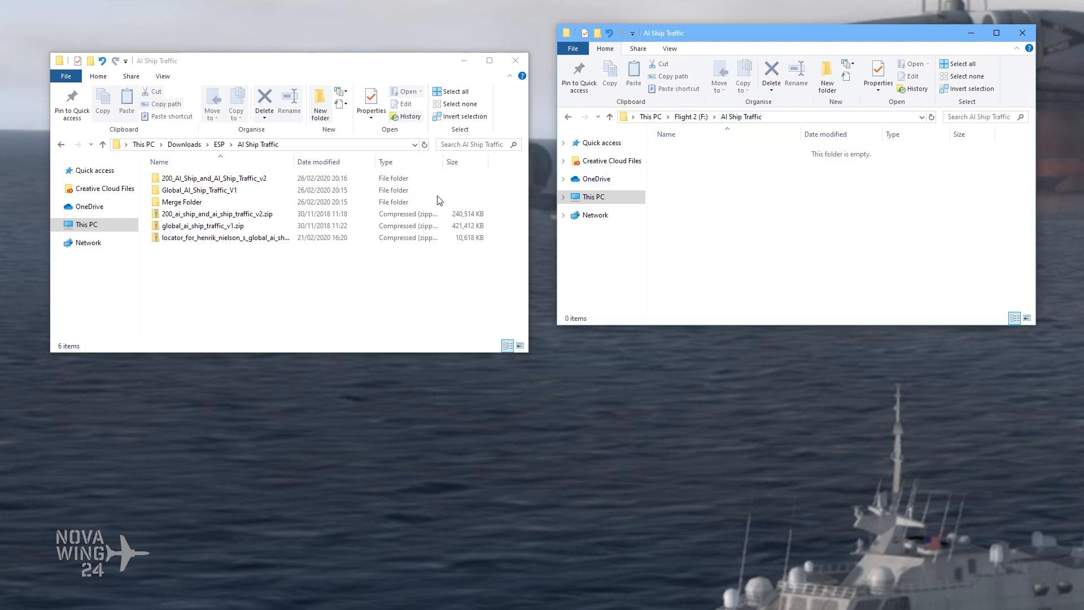
pyautogui.click(214, 203)
pyautogui.doubleClick(214, 203)
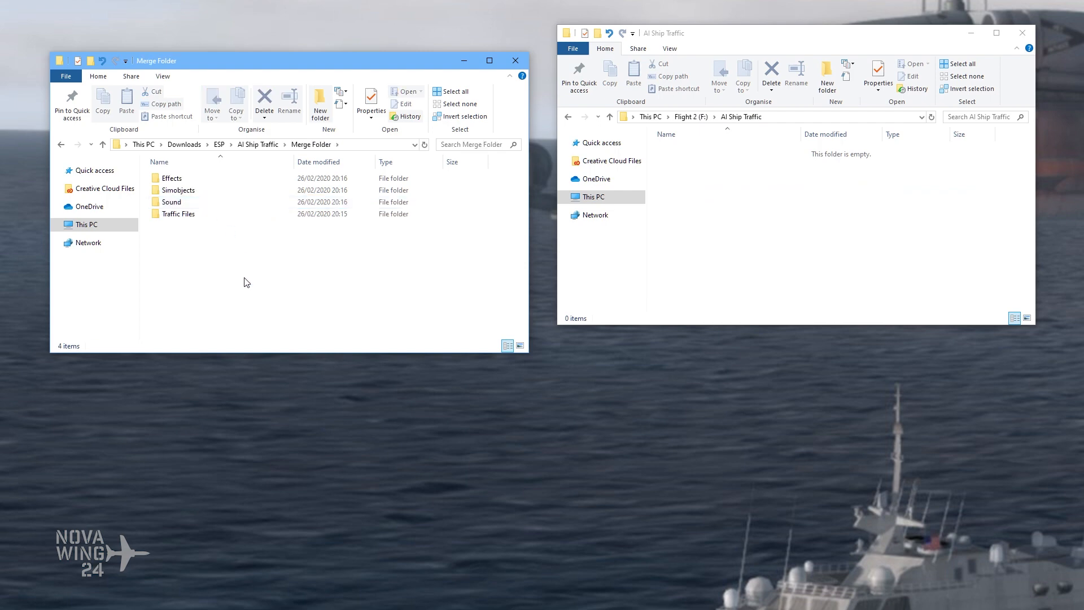
pyautogui.moveTo(222, 237); pyautogui.dragTo(182, 178)
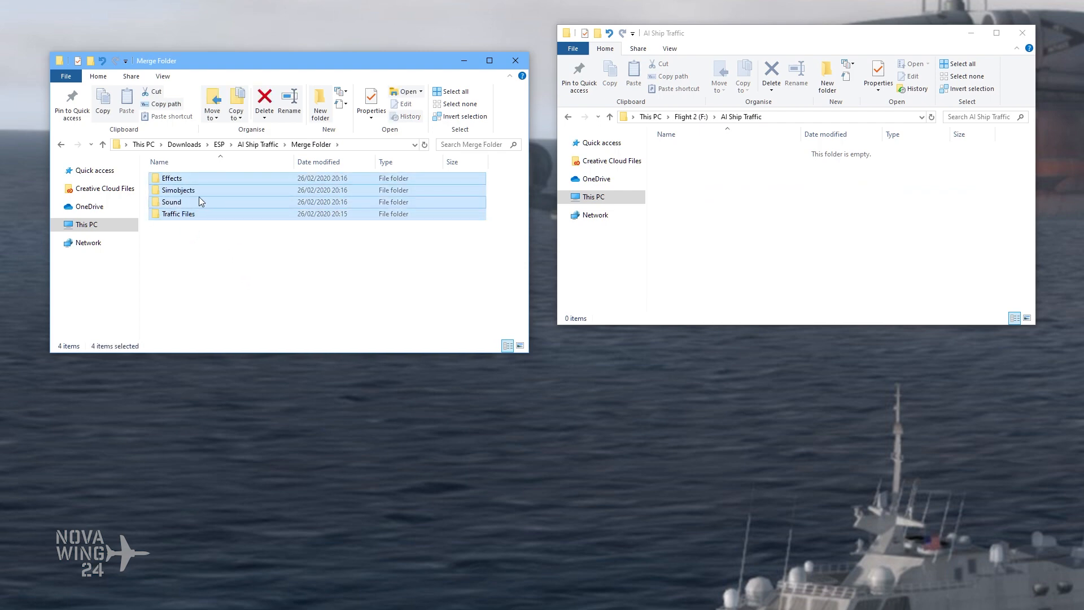
pyautogui.hotkey('ctrl', 'x')
pyautogui.click(770, 209)
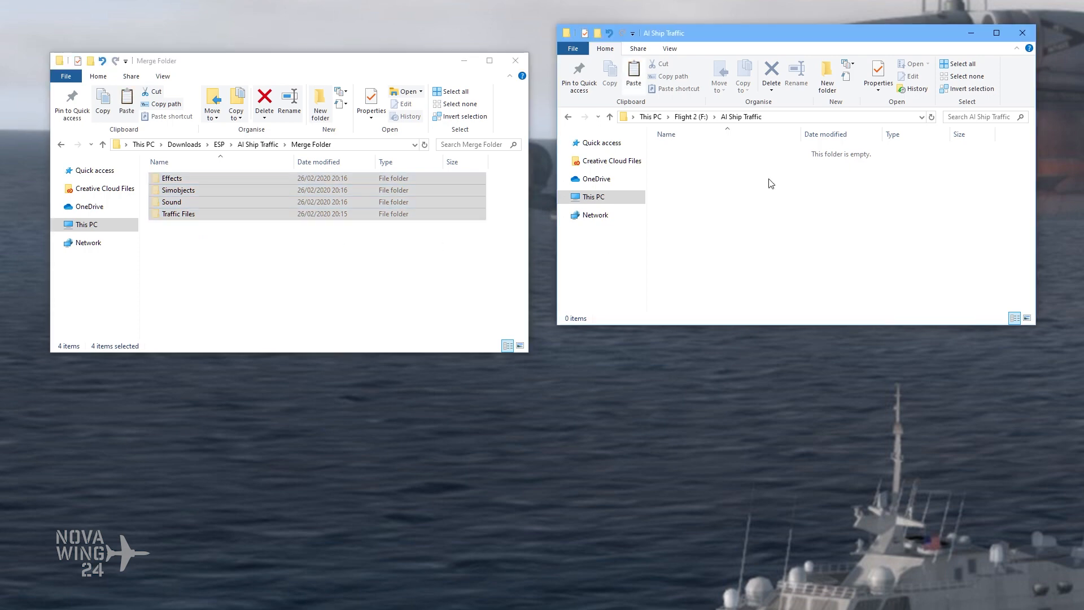
pyautogui.hotkey('ctrl', 'v')
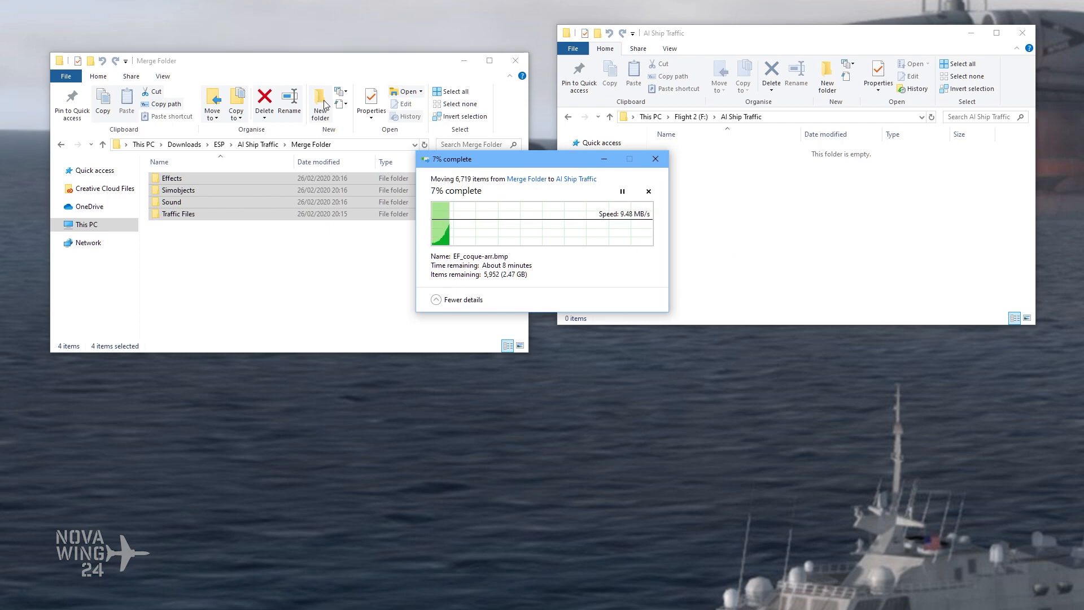
# Step: Close the Merge Folder window and place the Prepar3D v4 Add-ons window beside the F: drive's AI Ship Traffic window
pyautogui.click(515, 60)
pyautogui.moveTo(534, 161); pyautogui.dragTo(843, 74)
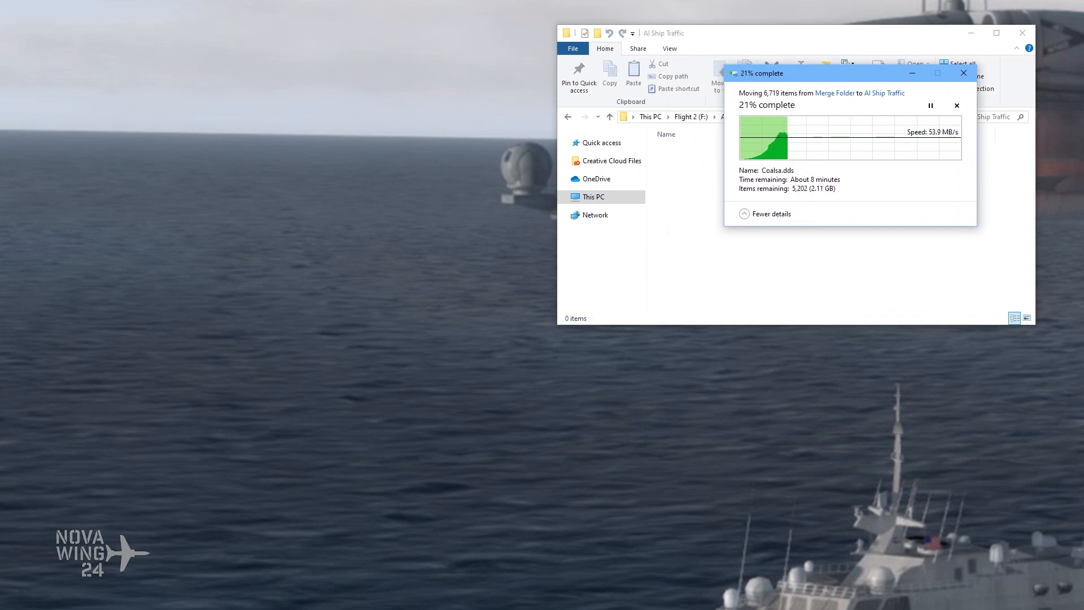
pyautogui.moveTo(671, 193); pyautogui.dragTo(325, 66)
pyautogui.moveTo(794, 82); pyautogui.dragTo(829, 235)
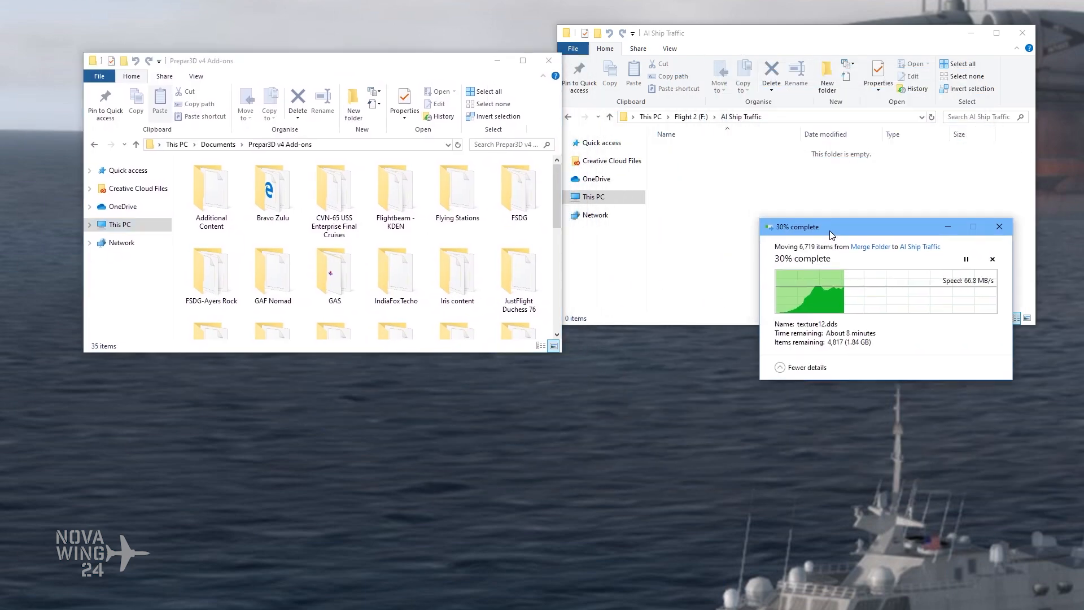
# Step: Create a folder named AI Ship Traffic in Prepar3D v4 Add-ons, reusing the name copied from the F: drive folder's path
pyautogui.click(771, 116)
pyautogui.click(774, 117)
pyautogui.moveTo(705, 118); pyautogui.dragTo(647, 117)
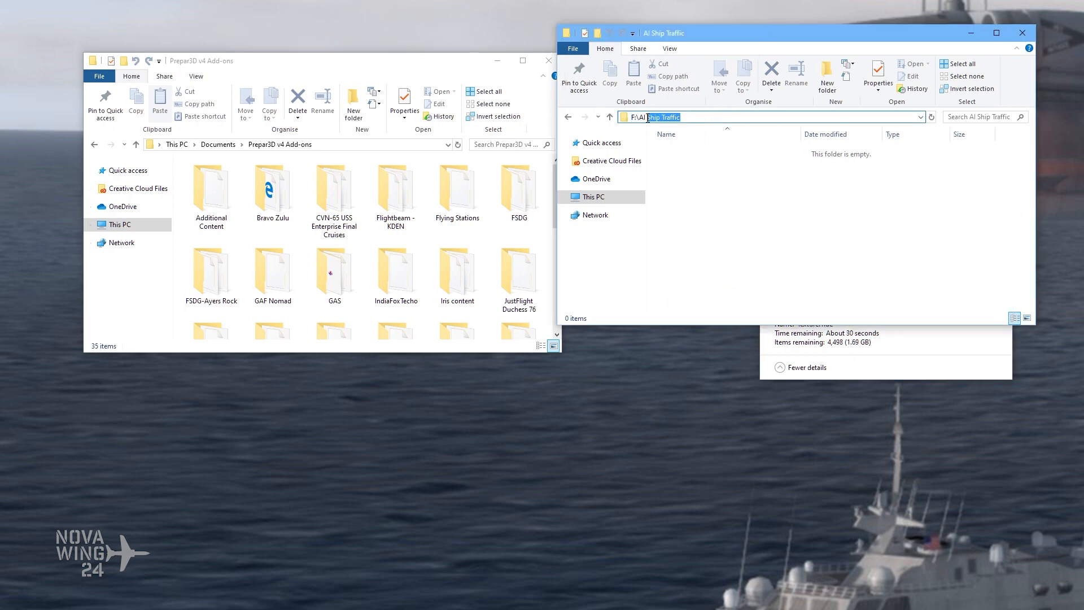
pyautogui.click(832, 220)
pyautogui.click(362, 67)
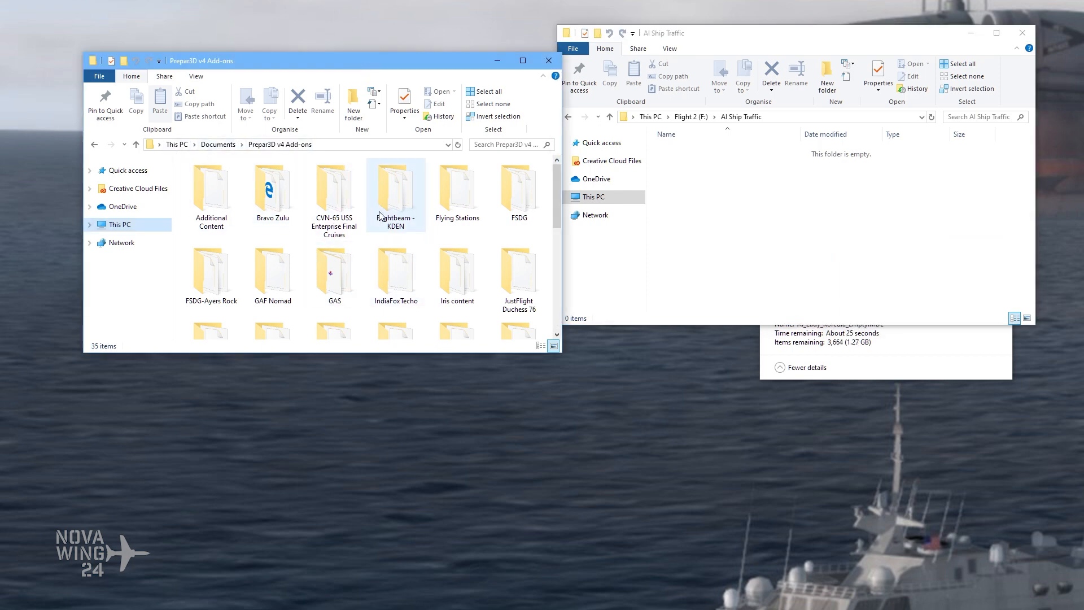
pyautogui.click(356, 105)
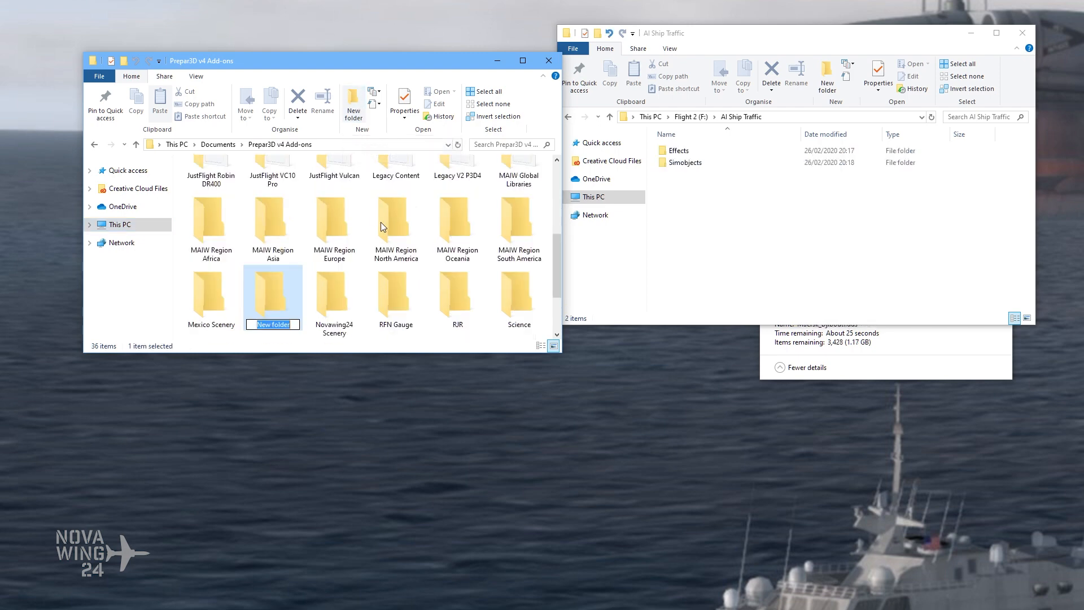
pyautogui.hotkey('ctrl', 'v')
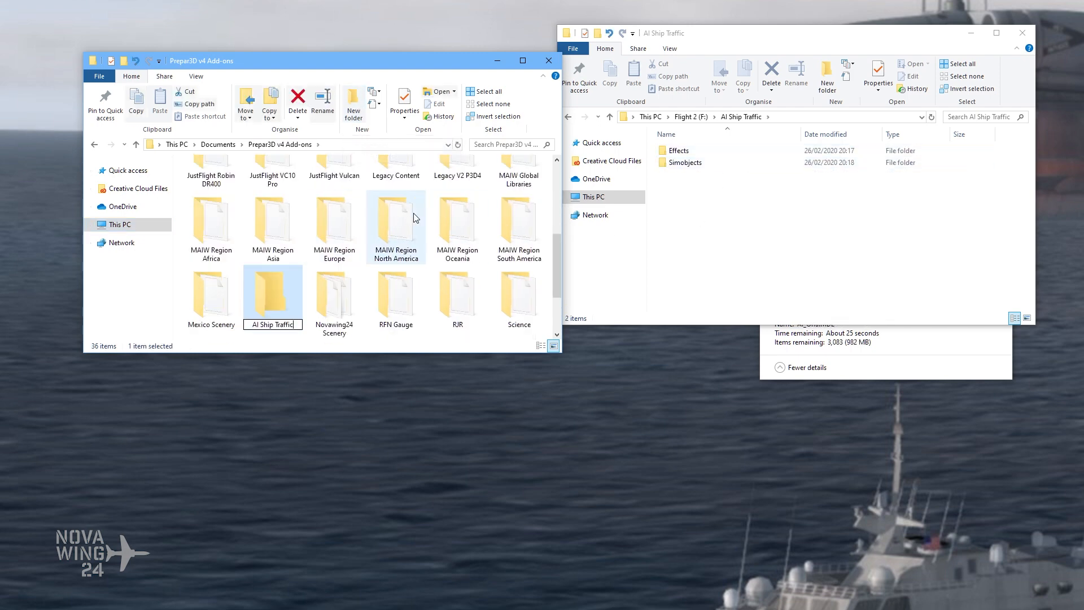
pyautogui.press('Return')
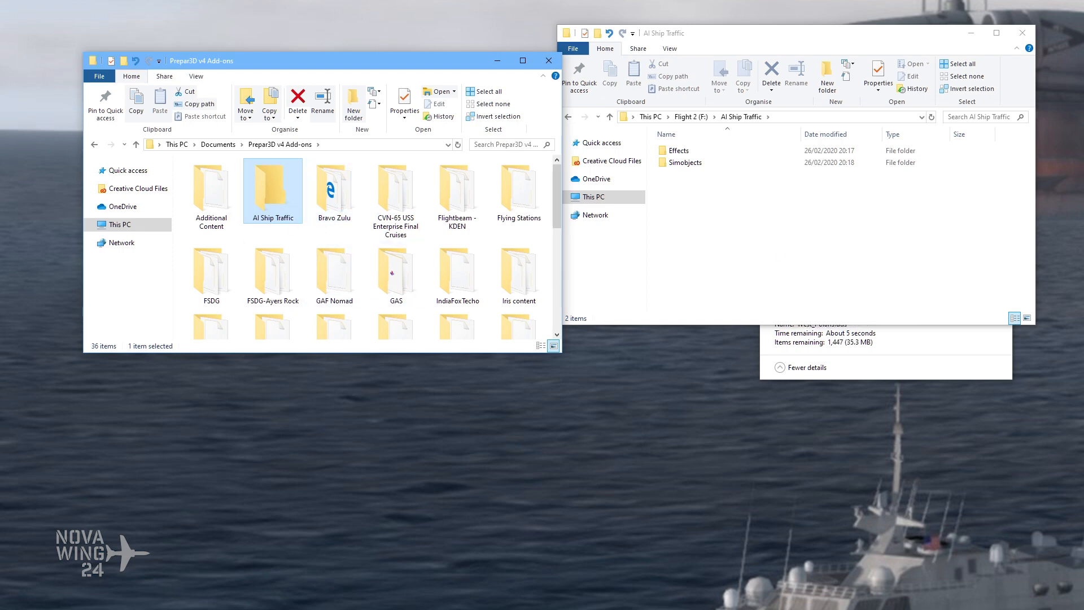
# Step: Bring an empty Notepad++ window into view and copy add-on.xml from the GAF Nomad add-on folder into the AI Ship Traffic add-on folder
pyautogui.moveTo(1083, 125); pyautogui.dragTo(588, 128)
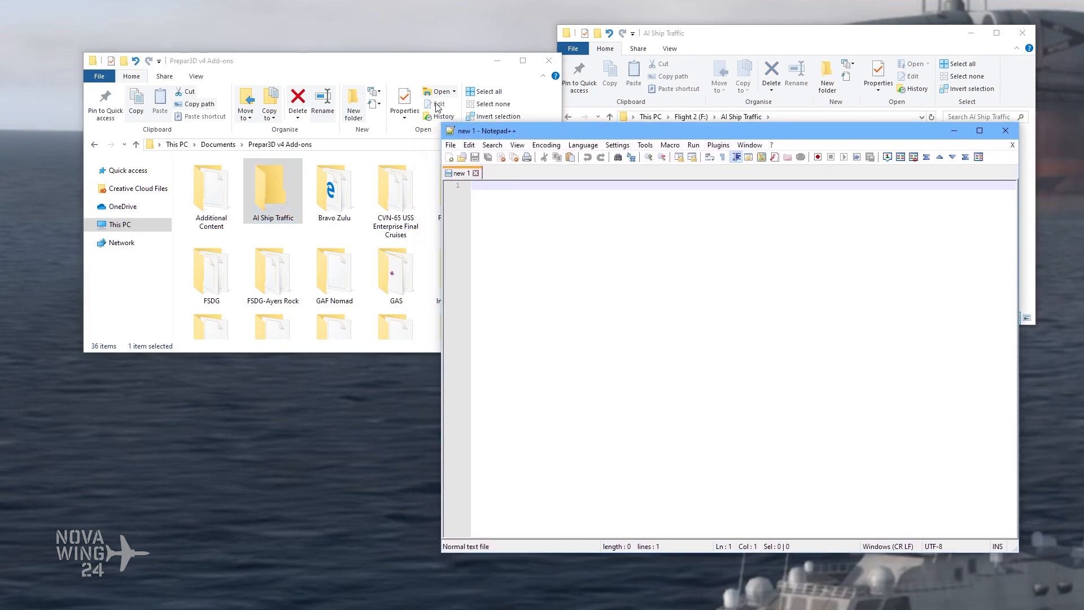
pyautogui.click(296, 67)
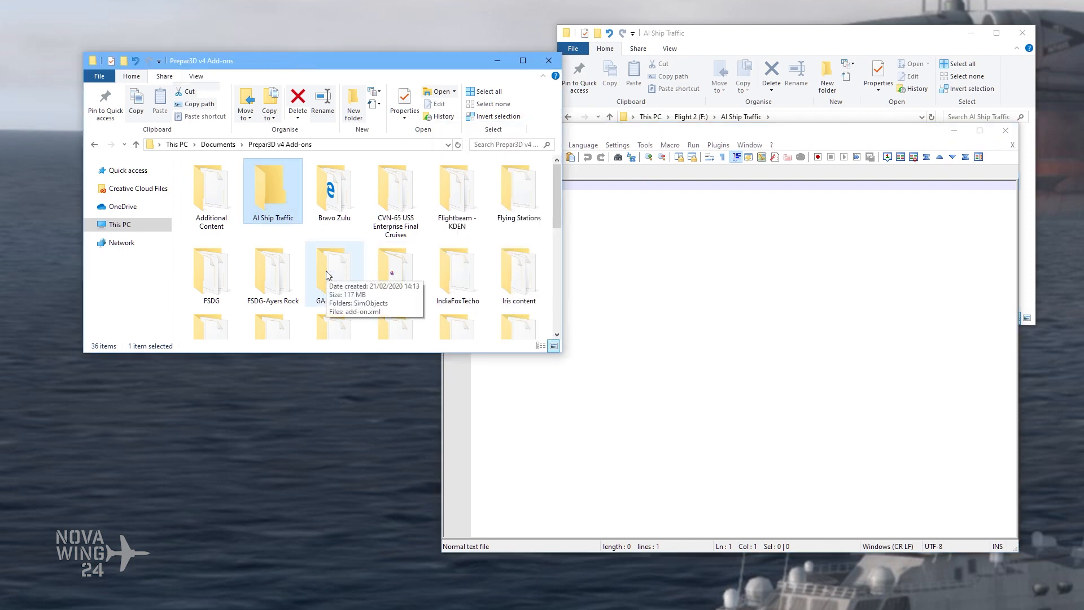
pyautogui.click(345, 285)
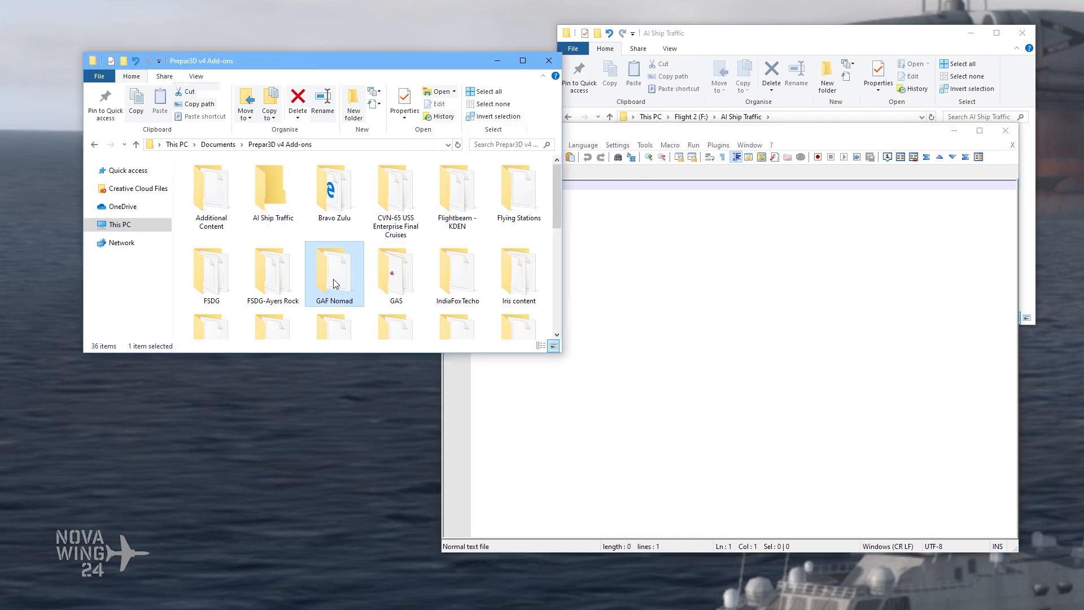
pyautogui.doubleClick(334, 284)
pyautogui.click(230, 192)
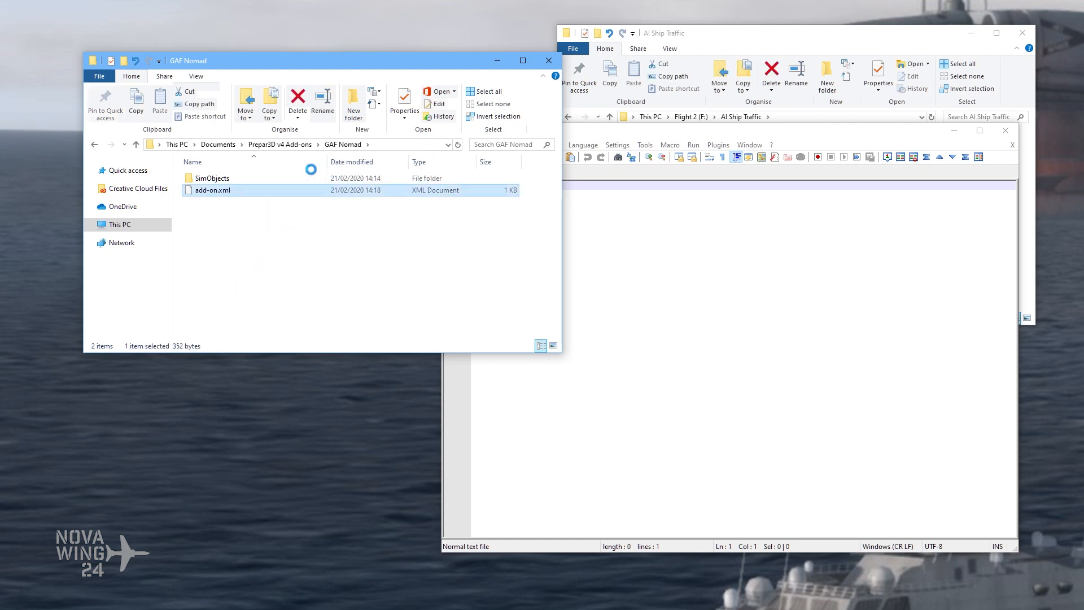
pyautogui.click(141, 365)
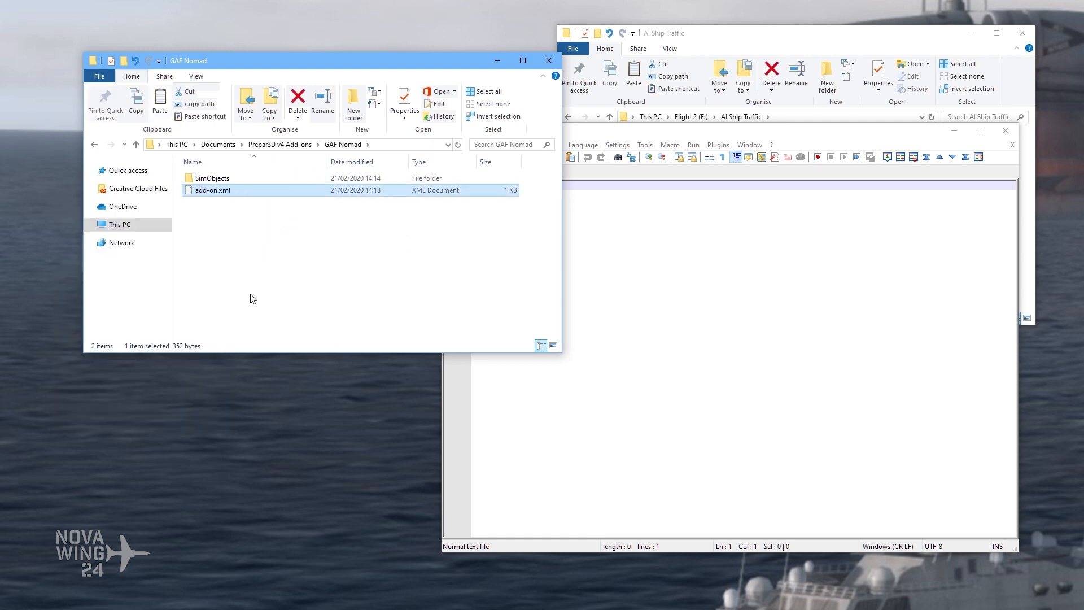
pyautogui.click(272, 145)
pyautogui.doubleClick(285, 187)
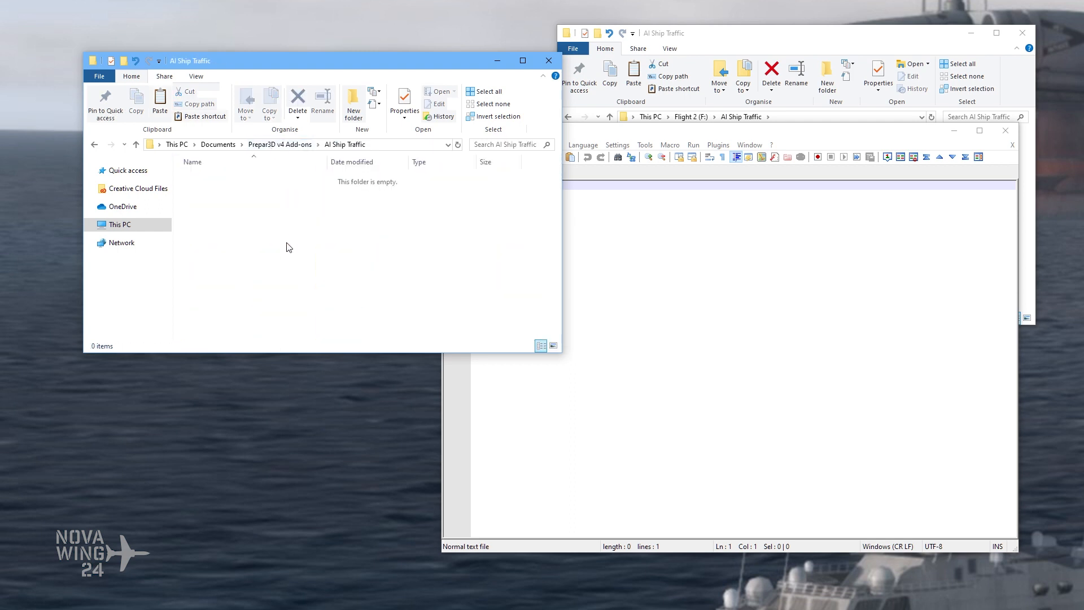
pyautogui.rightClick(253, 215)
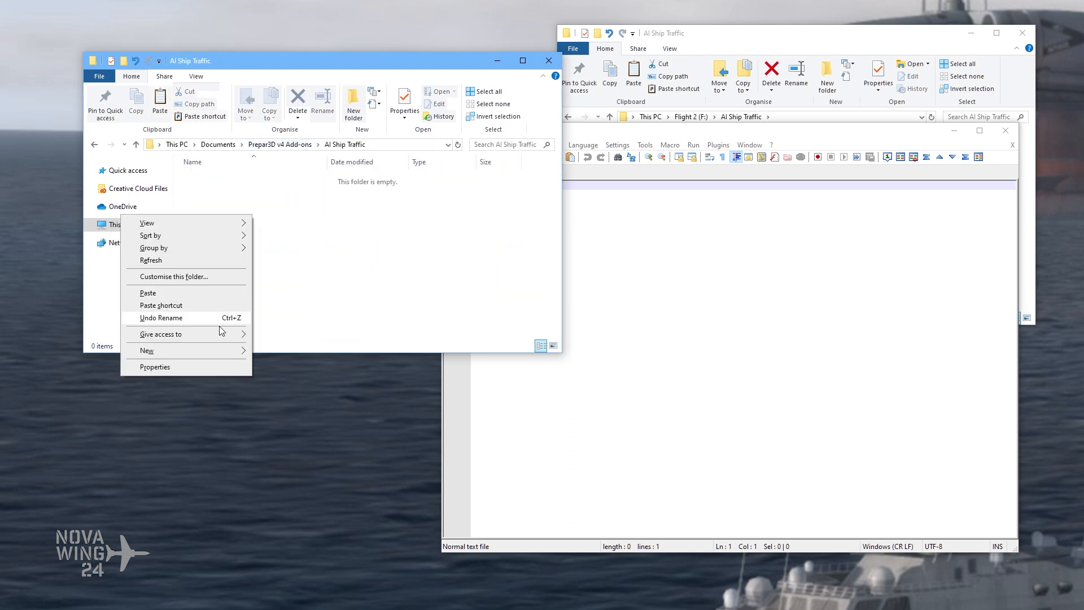
pyautogui.click(191, 293)
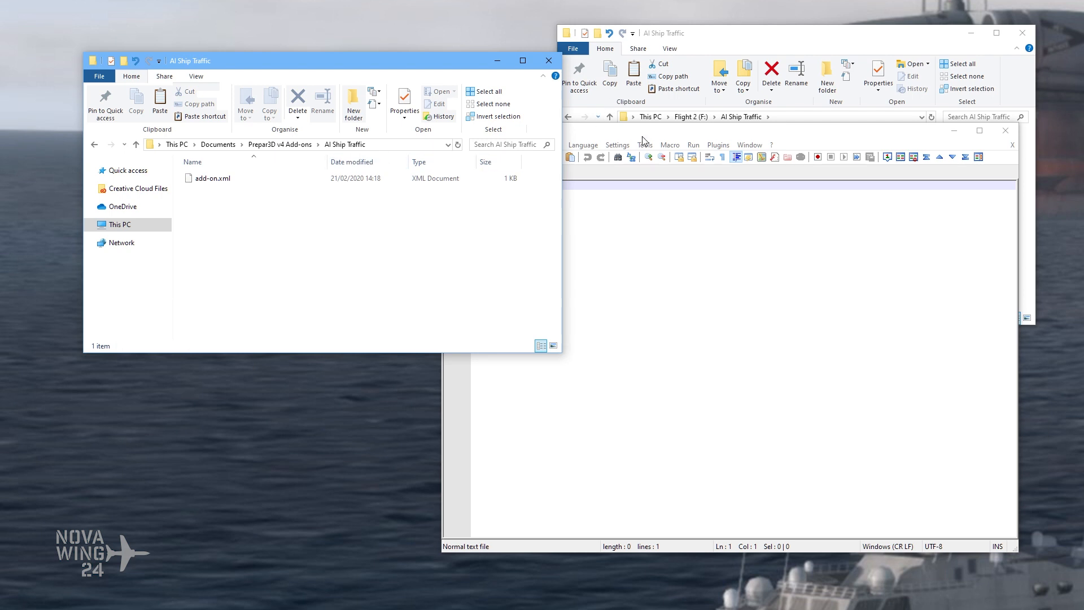
# Step: Open the AI Ship Traffic folder's copy of add-on.xml in Notepad++
pyautogui.click(694, 136)
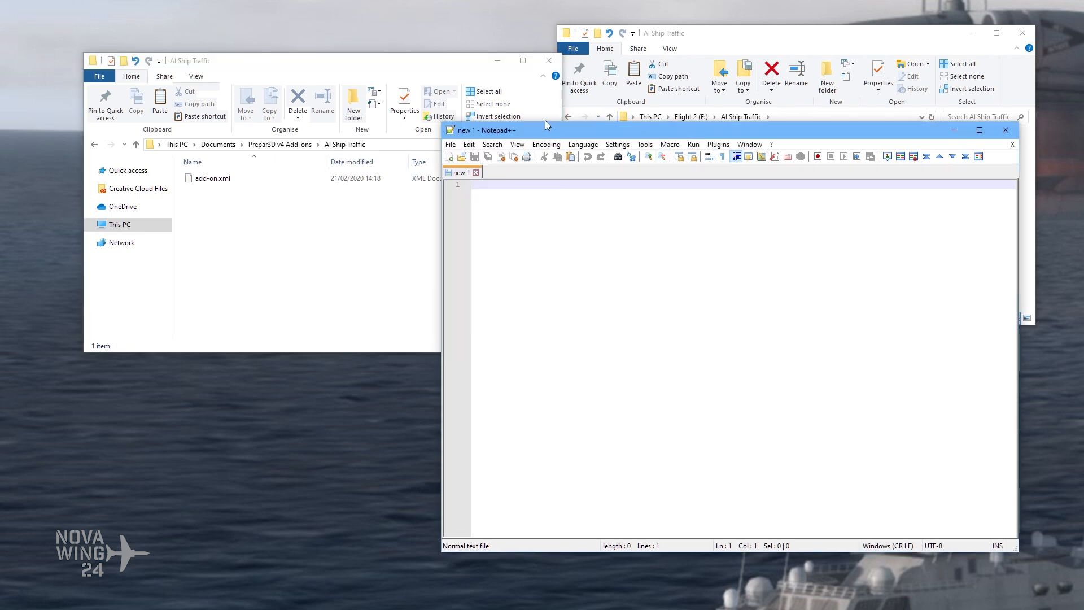
pyautogui.click(225, 182)
pyautogui.moveTo(224, 181); pyautogui.dragTo(589, 180)
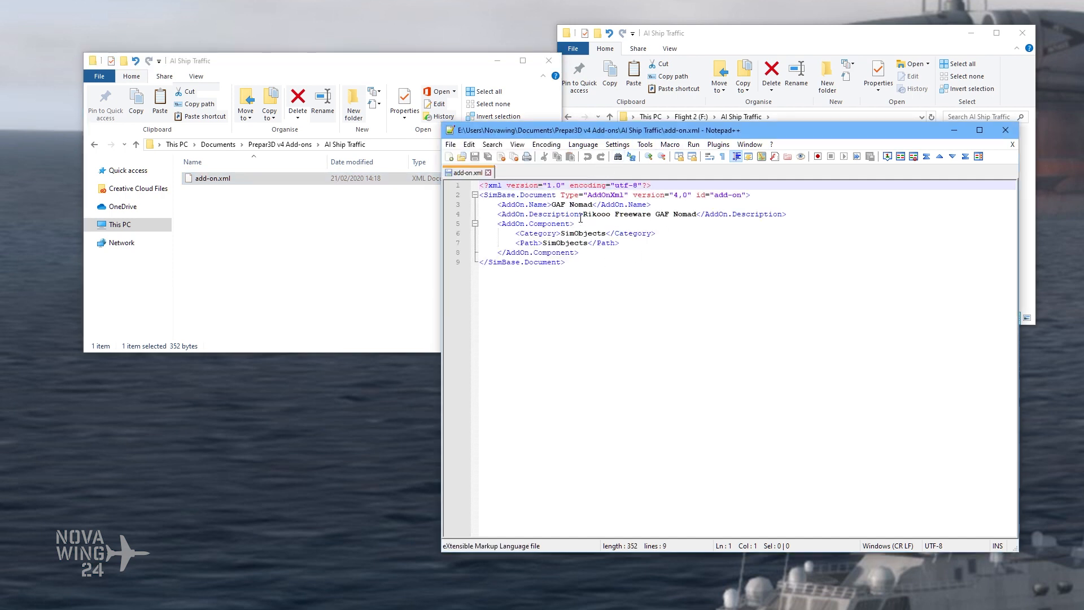
# Step: Change the add-on name in add-on.xml from GAF Nomad to AI Ship Traffic
pyautogui.click(562, 214)
pyautogui.moveTo(552, 204); pyautogui.dragTo(593, 210)
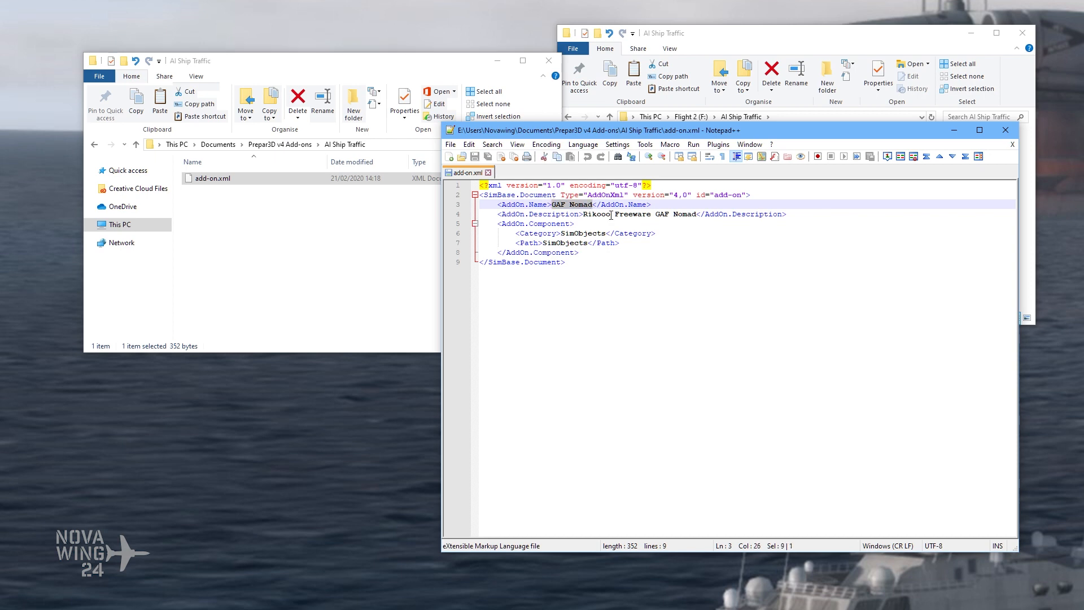
pyautogui.write('AI Ship Tr')
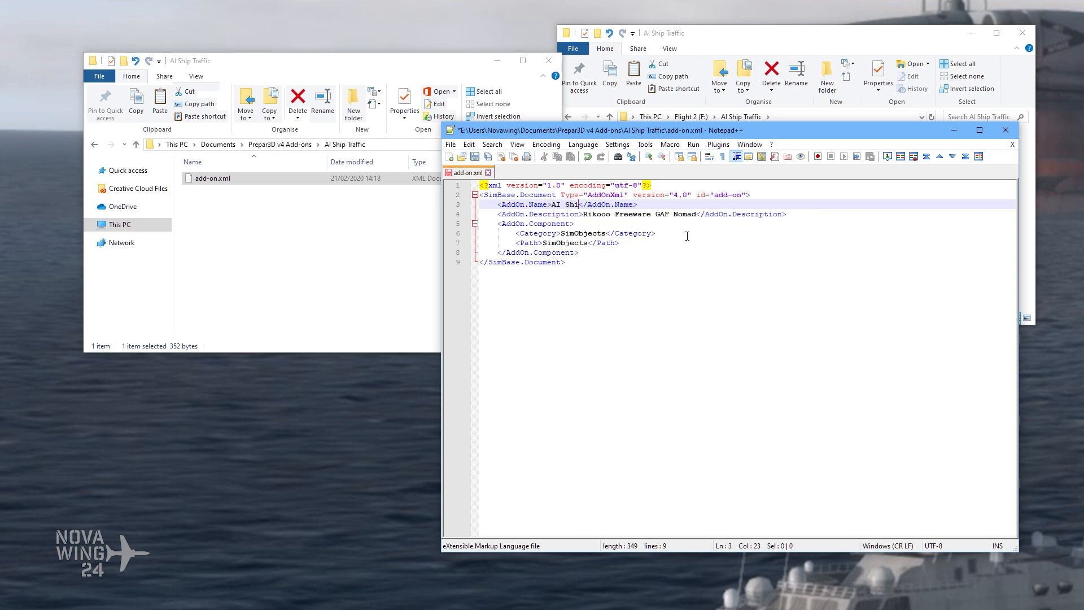
pyautogui.write('affic')
# Step: Replace the add-on description text with Combined AI Ship Traffic Collection
pyautogui.click(602, 221)
pyautogui.moveTo(583, 214); pyautogui.dragTo(695, 215)
pyautogui.write('Combined AI')
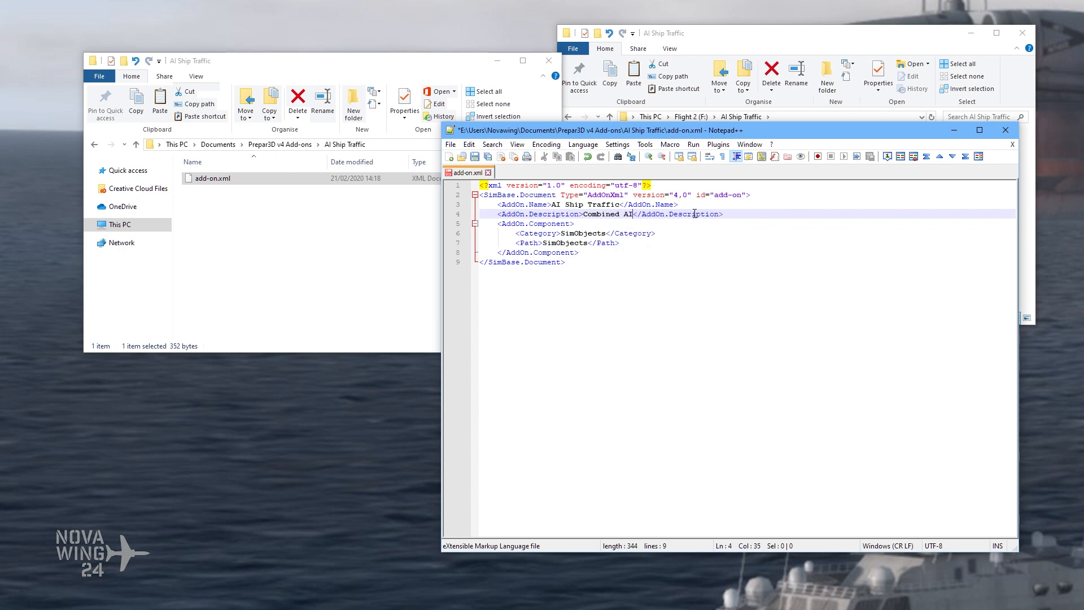
pyautogui.write(' Ship Traf')
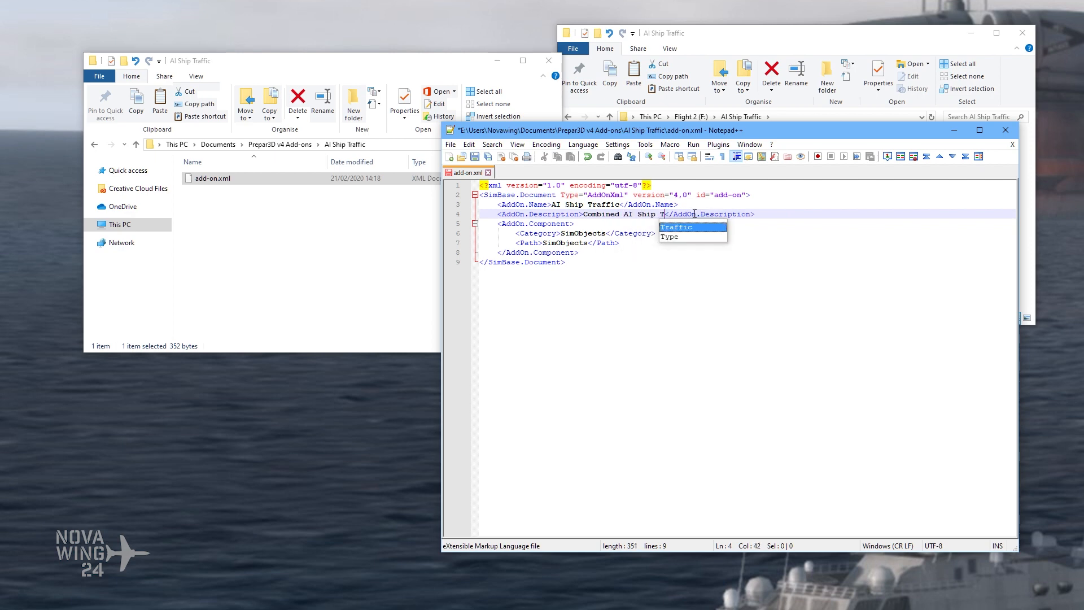
pyautogui.write('fic Collection')
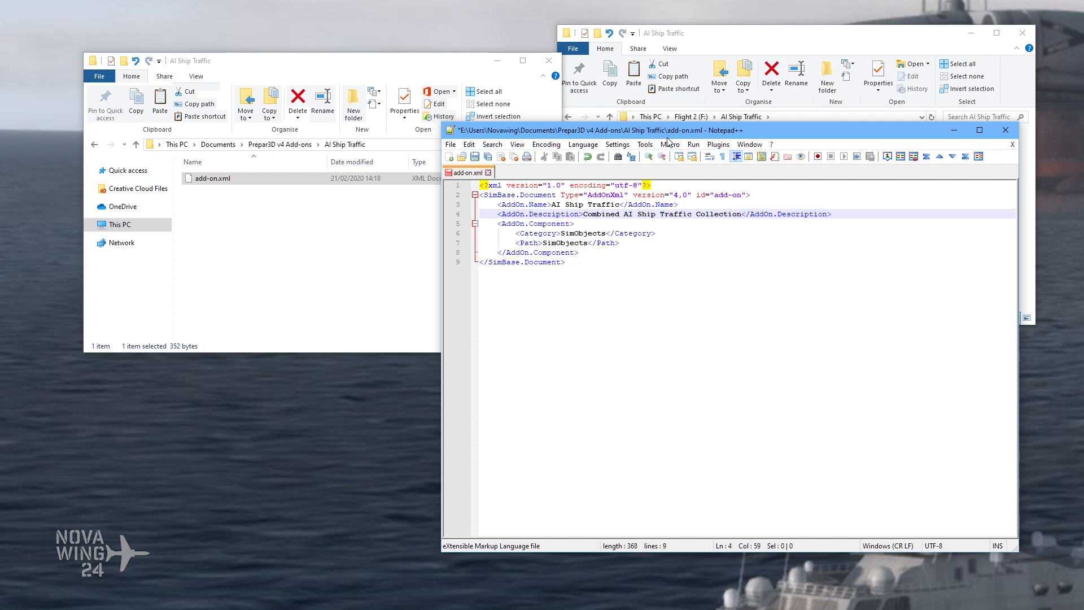
# Step: Narrow the Notepad++ window and arrange it over the add-on folder window, beside the F: drive's AI Ship Traffic window
pyautogui.moveTo(652, 133); pyautogui.dragTo(540, 201)
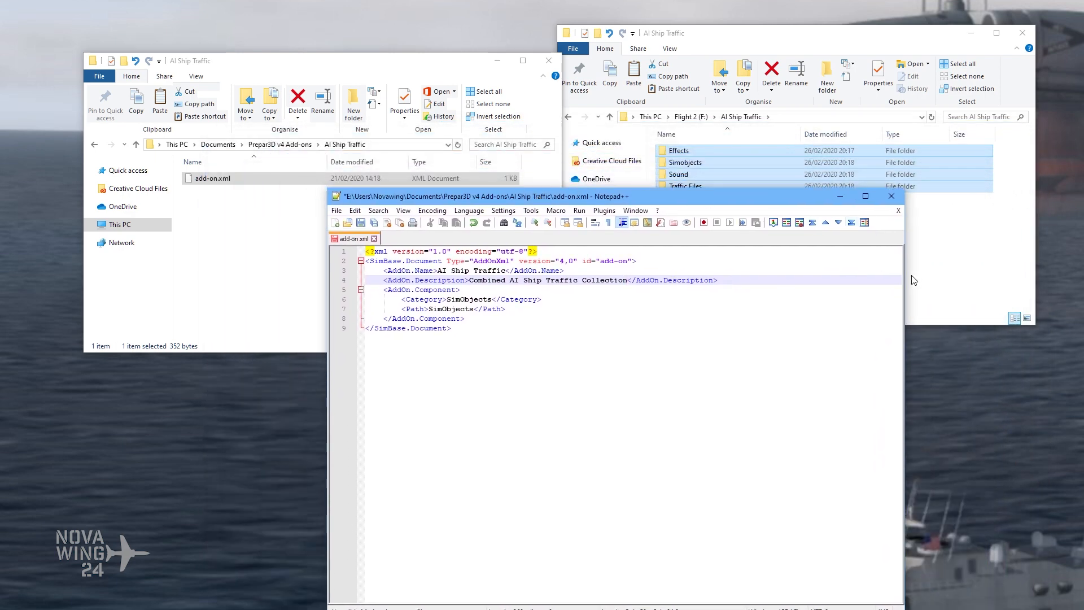
pyautogui.moveTo(904, 272); pyautogui.dragTo(757, 272)
pyautogui.moveTo(683, 197); pyautogui.dragTo(457, 56)
pyautogui.moveTo(681, 33); pyautogui.dragTo(684, 48)
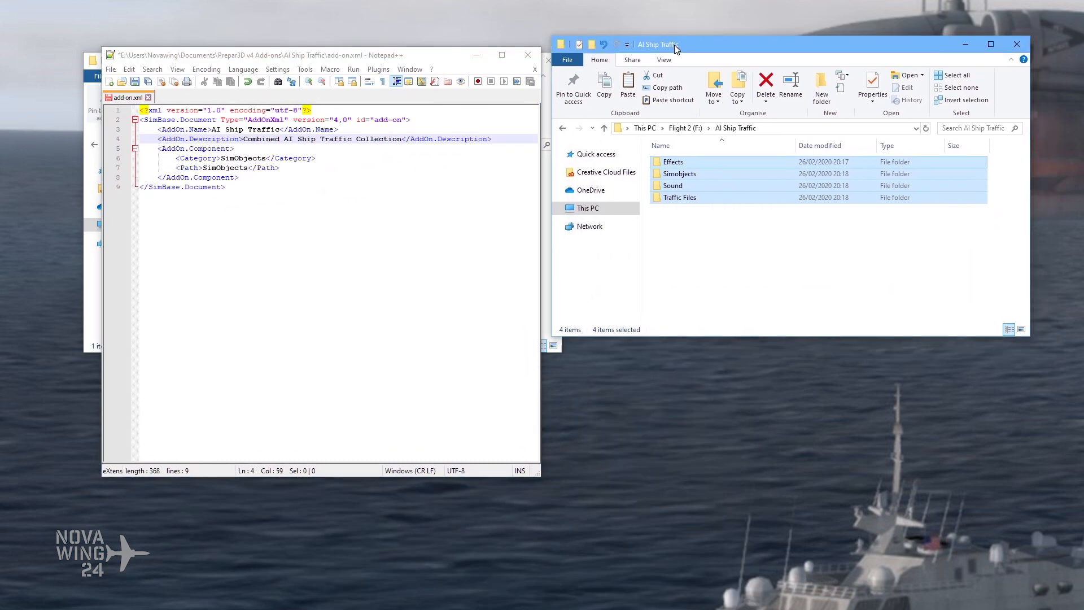
pyautogui.click(748, 272)
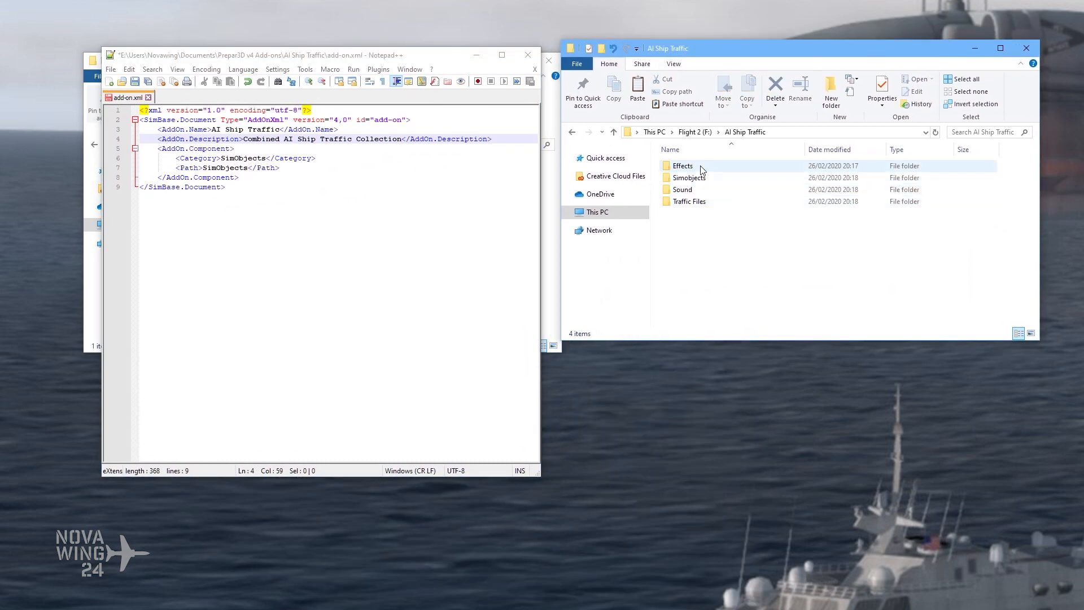
pyautogui.moveTo(309, 58); pyautogui.dragTo(687, 86)
pyautogui.moveTo(304, 62); pyautogui.dragTo(234, 46)
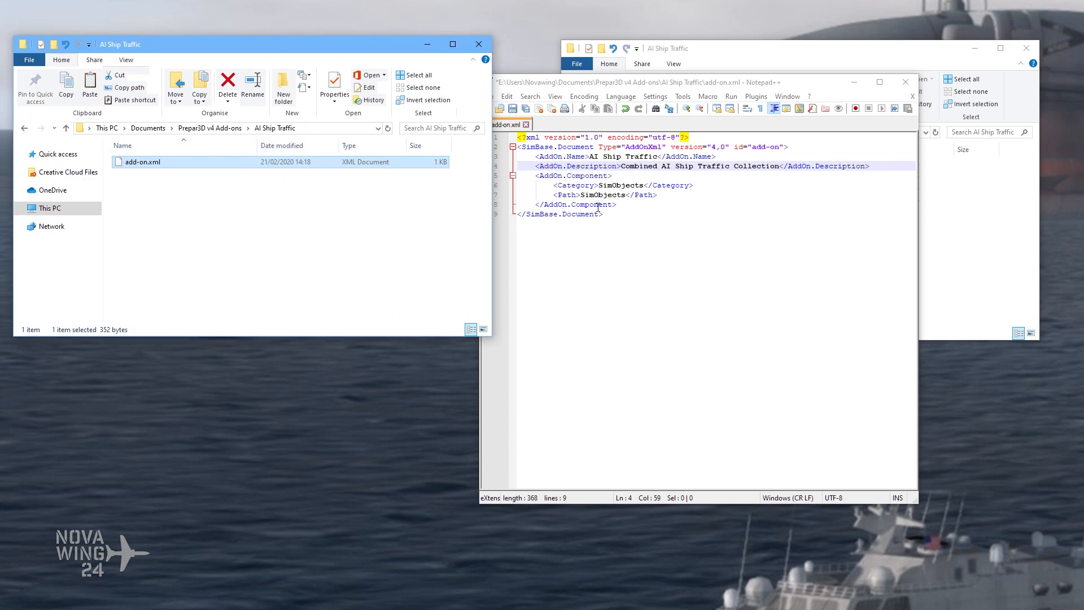
pyautogui.moveTo(608, 86); pyautogui.dragTo(219, 133)
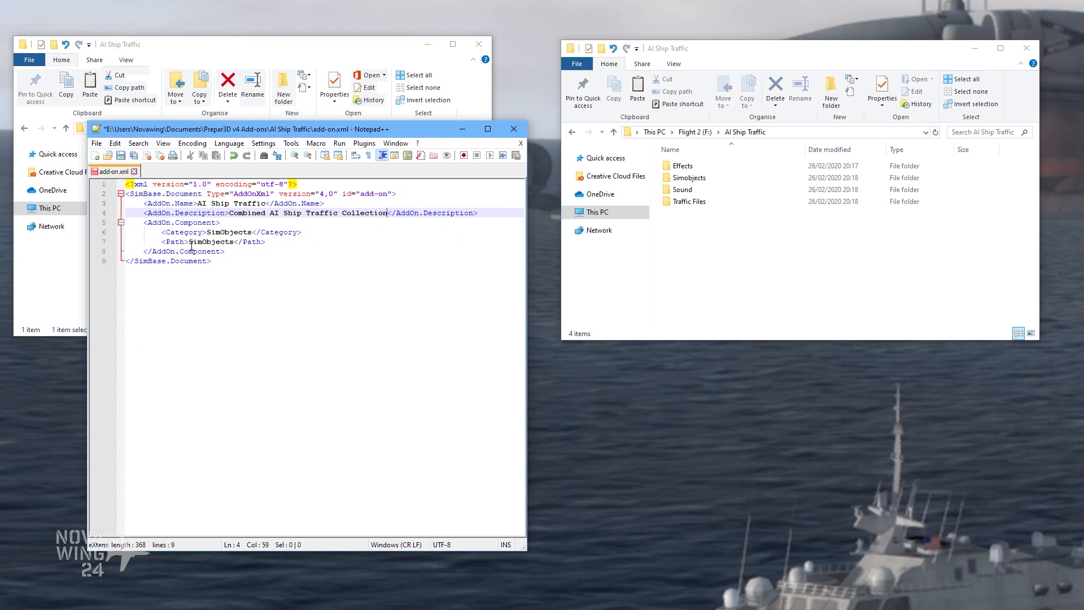
# Step: Replace the SimObjects component's path with F:\AI Ship Traffic\Simobjects, copied from the opened Simobjects folder
pyautogui.doubleClick(697, 179)
pyautogui.click(750, 133)
pyautogui.hotkey('ctrl', 'c')
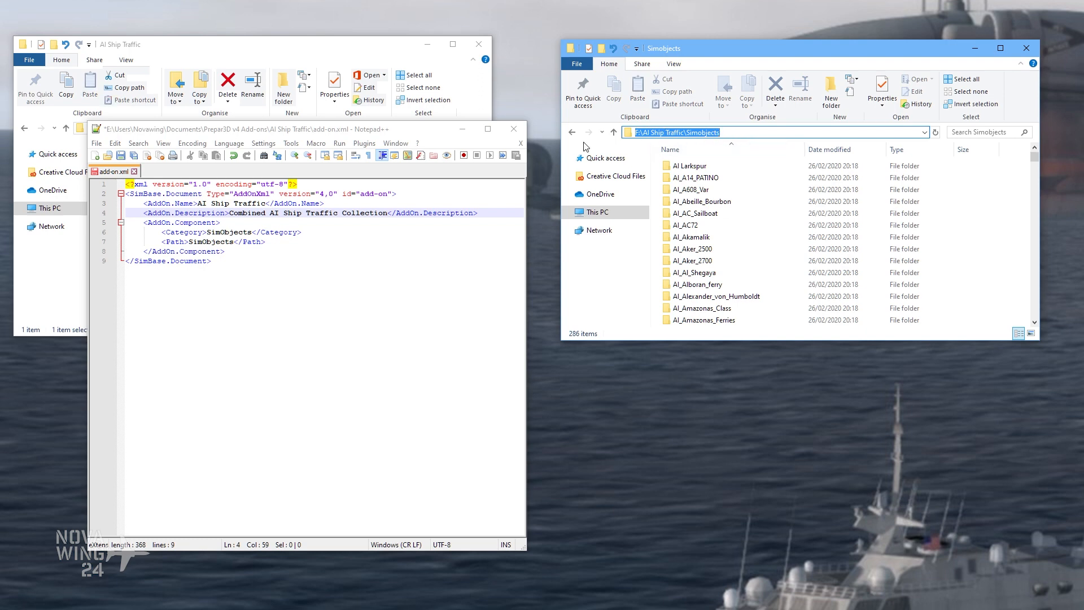
pyautogui.click(289, 258)
pyautogui.moveTo(188, 241); pyautogui.dragTo(233, 242)
pyautogui.hotkey('ctrl', 'v')
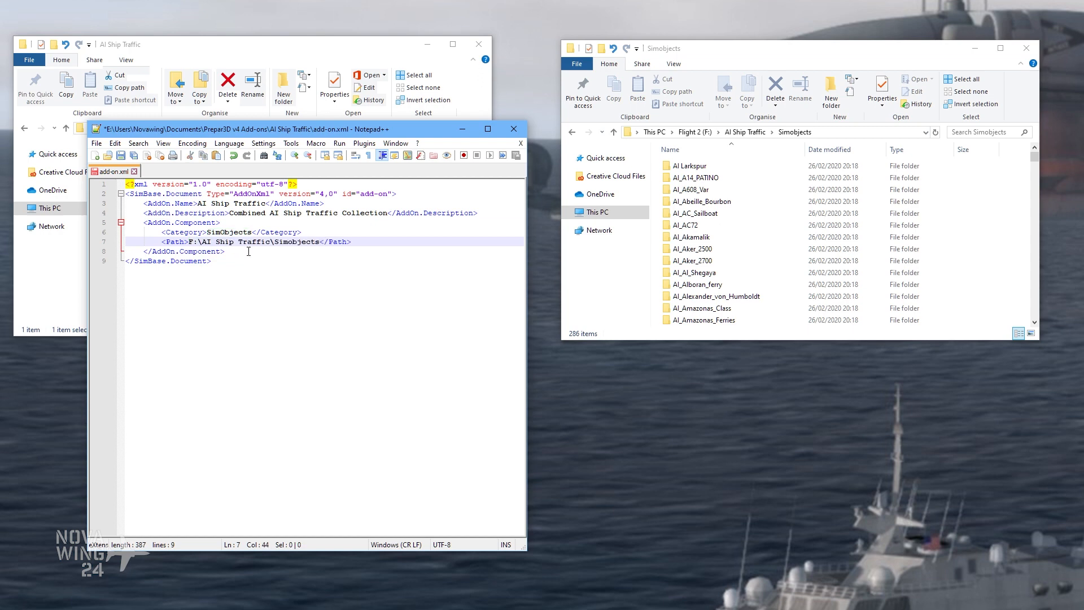
pyautogui.moveTo(190, 242); pyautogui.dragTo(313, 241)
pyautogui.click(190, 241)
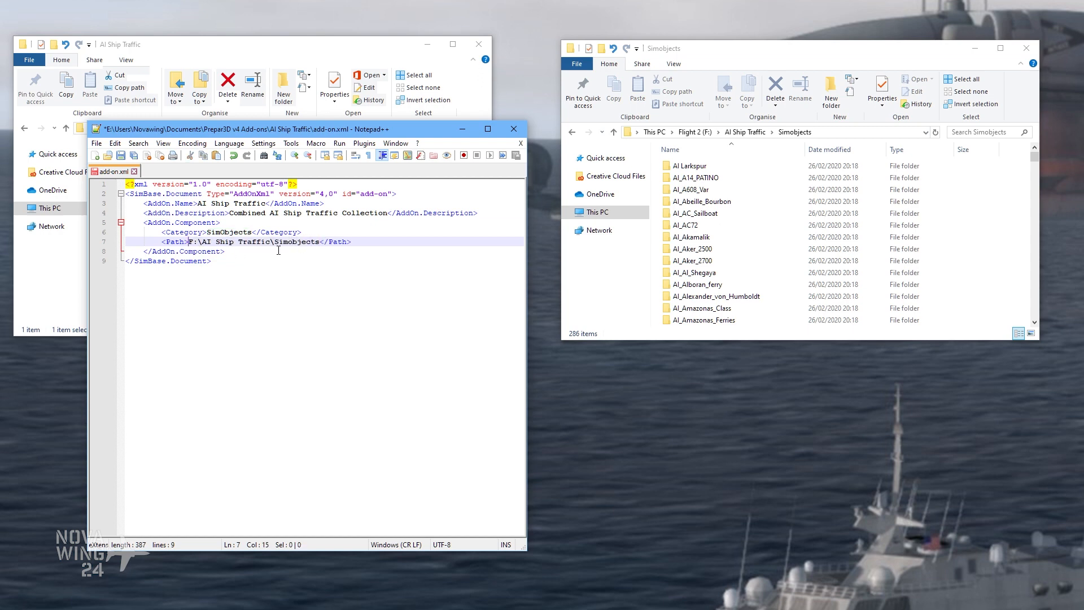
pyautogui.click(230, 252)
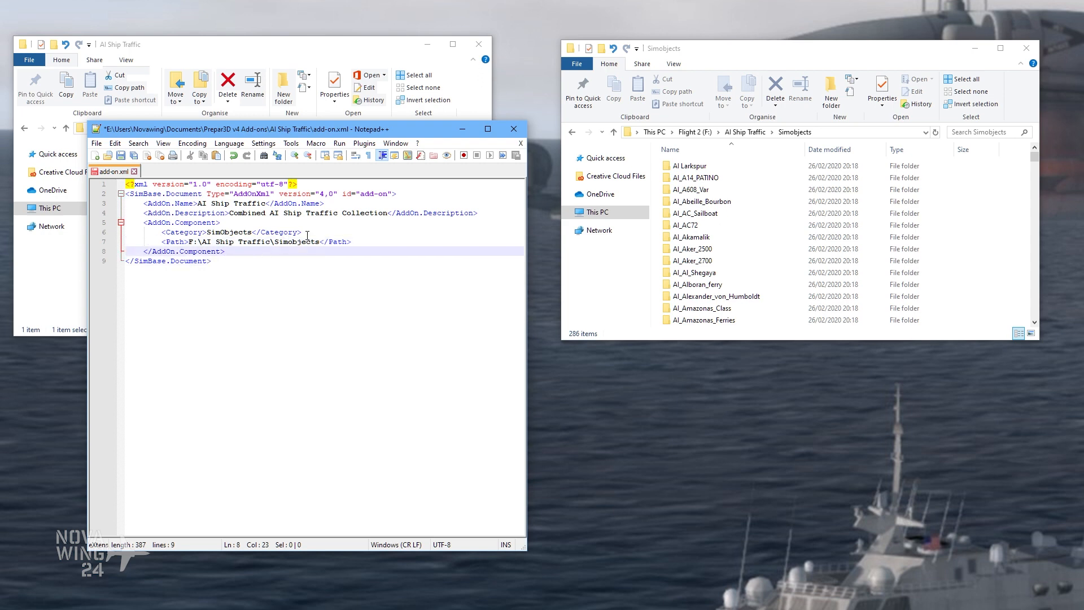
# Step: Return the F: drive window to AI Ship Traffic and duplicate the SimObjects component block on a new line below it
pyautogui.click(761, 133)
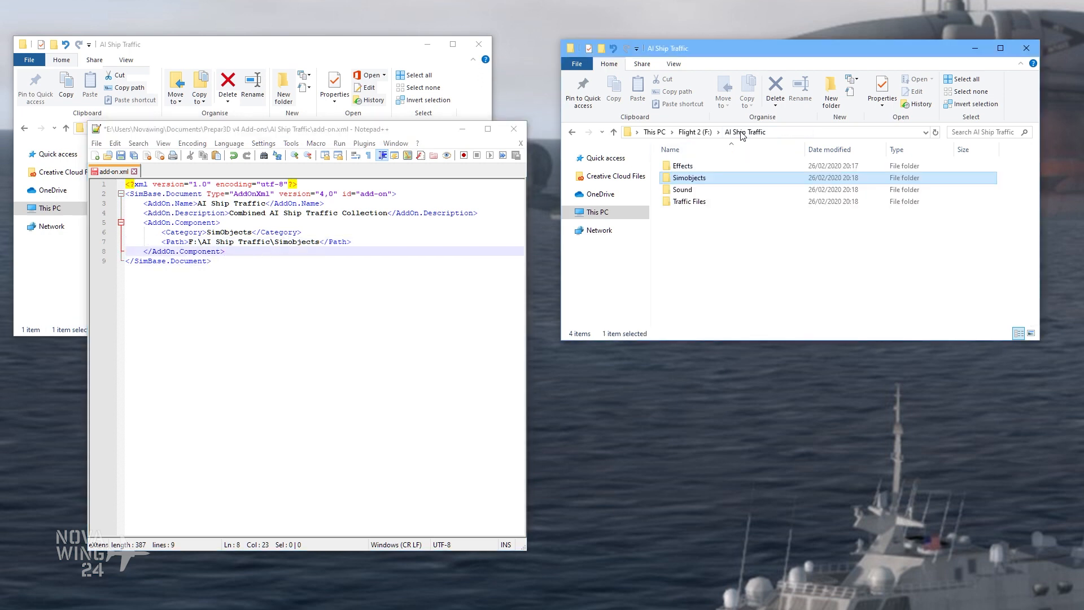
pyautogui.click(295, 248)
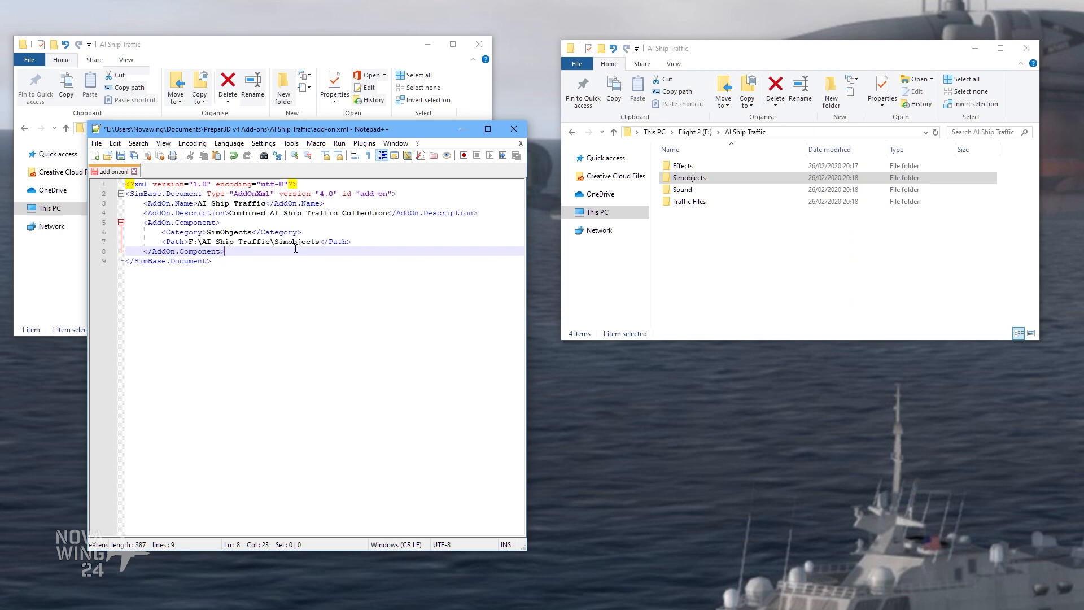
pyautogui.press('Return')
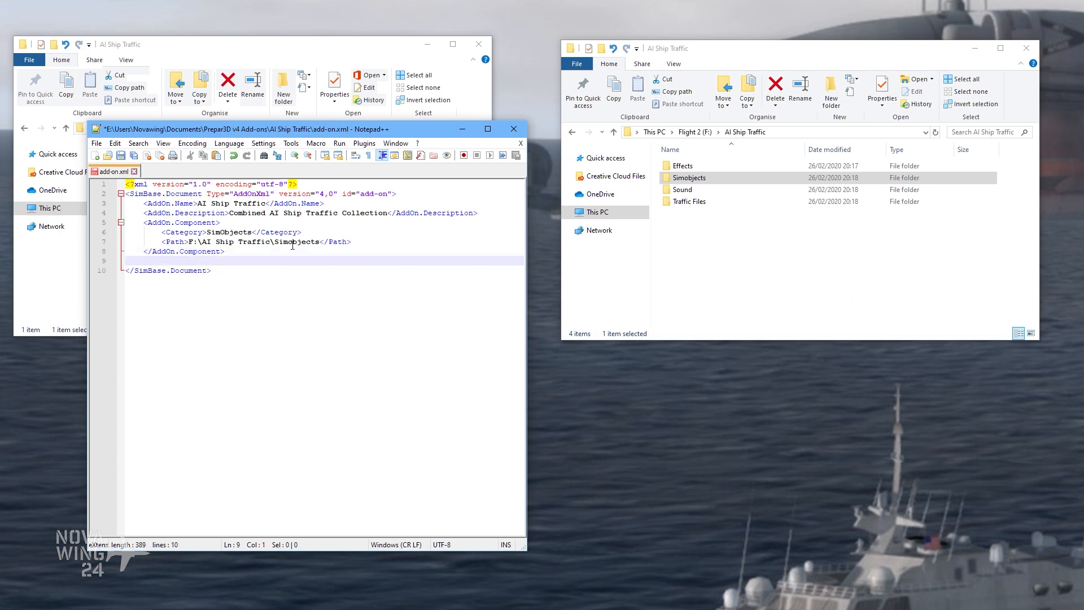
pyautogui.moveTo(126, 222); pyautogui.dragTo(231, 253)
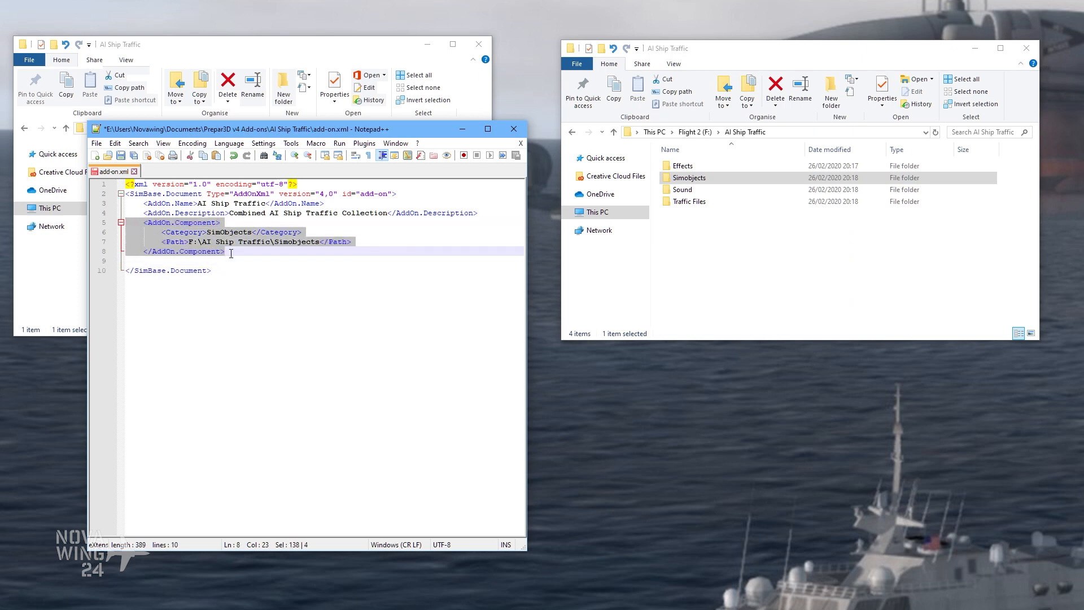
pyautogui.rightClick(194, 252)
pyautogui.click(246, 271)
pyautogui.click(129, 261)
pyautogui.rightClick(129, 260)
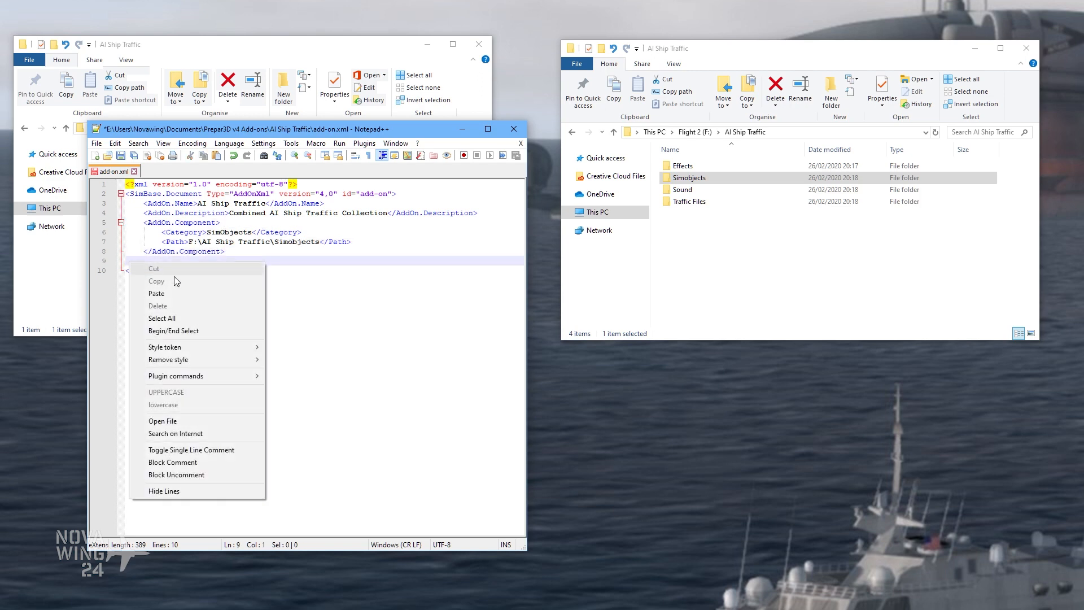
pyautogui.click(156, 293)
# Step: Set the second component's category to Effects and its path to F:\AI Ship Traffic\Effects
pyautogui.click(220, 270)
pyautogui.moveTo(207, 271); pyautogui.dragTo(252, 271)
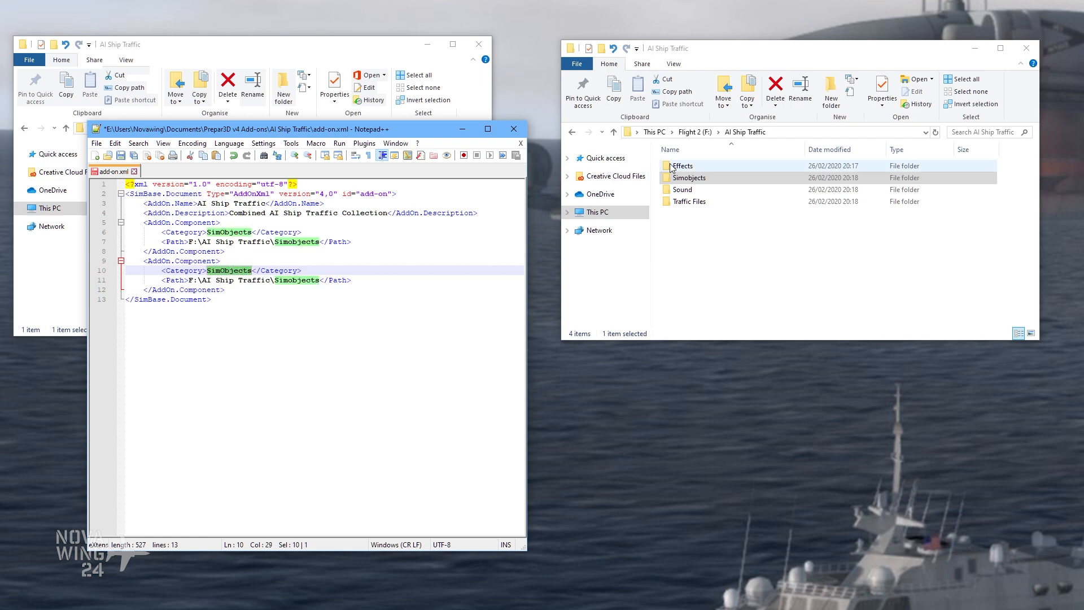
pyautogui.write('Effects')
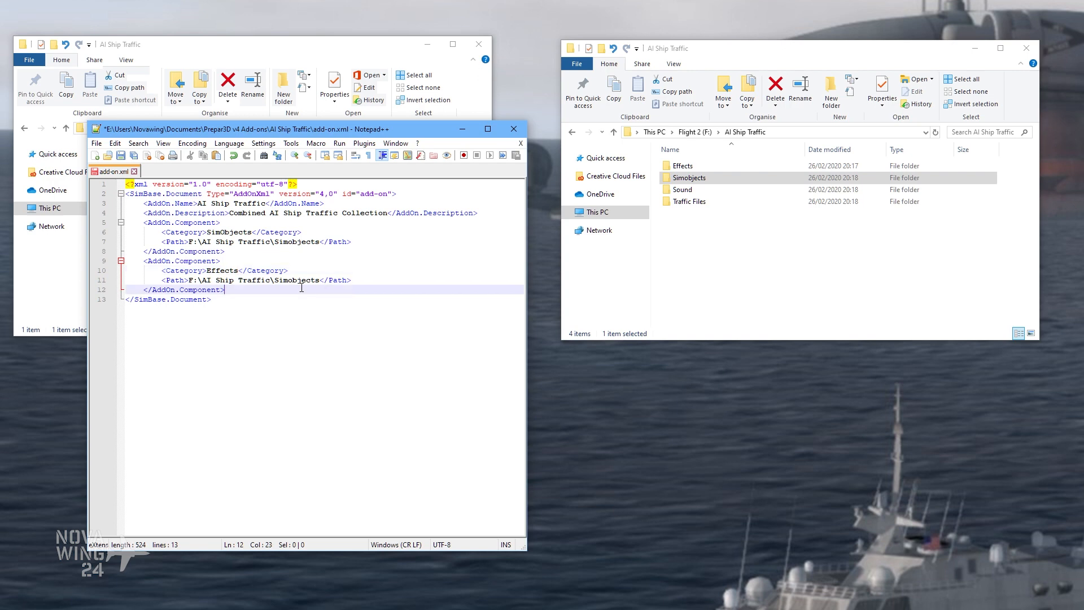
pyautogui.moveTo(274, 281); pyautogui.dragTo(322, 280)
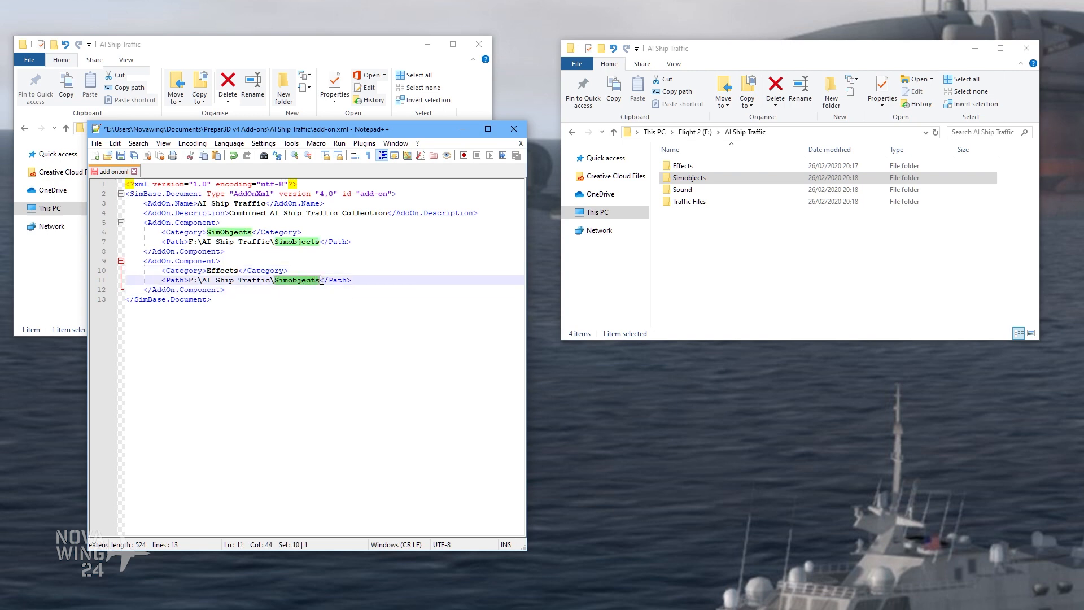
pyautogui.write('Effects')
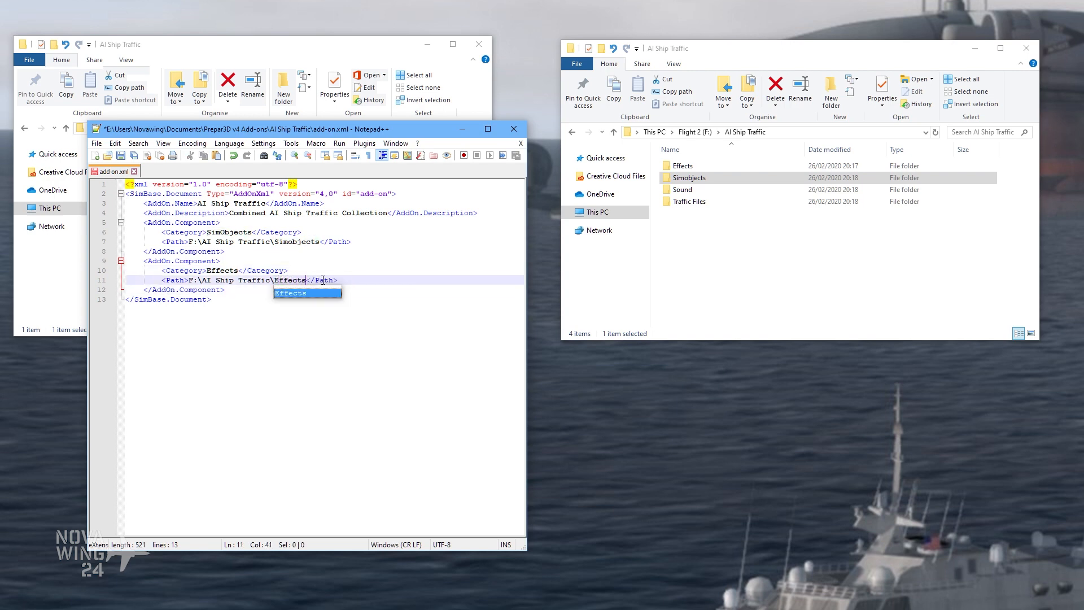
pyautogui.click(314, 279)
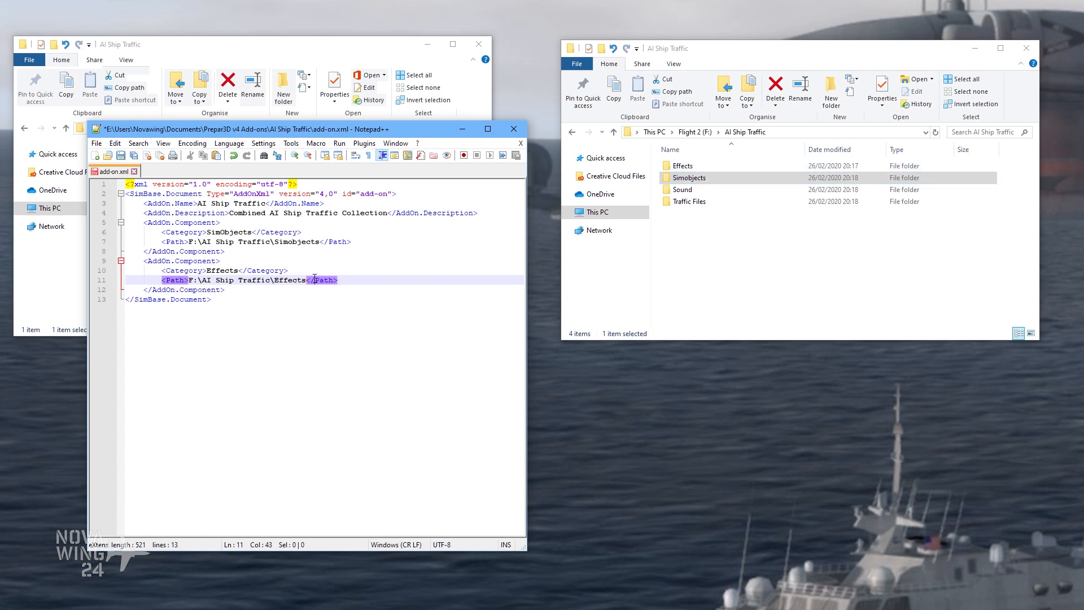
# Step: Duplicate the Effects component block below itself and align the copy's opening tag with the other components
pyautogui.click(224, 290)
pyautogui.moveTo(239, 291); pyautogui.dragTo(127, 262)
pyautogui.rightClick(149, 274)
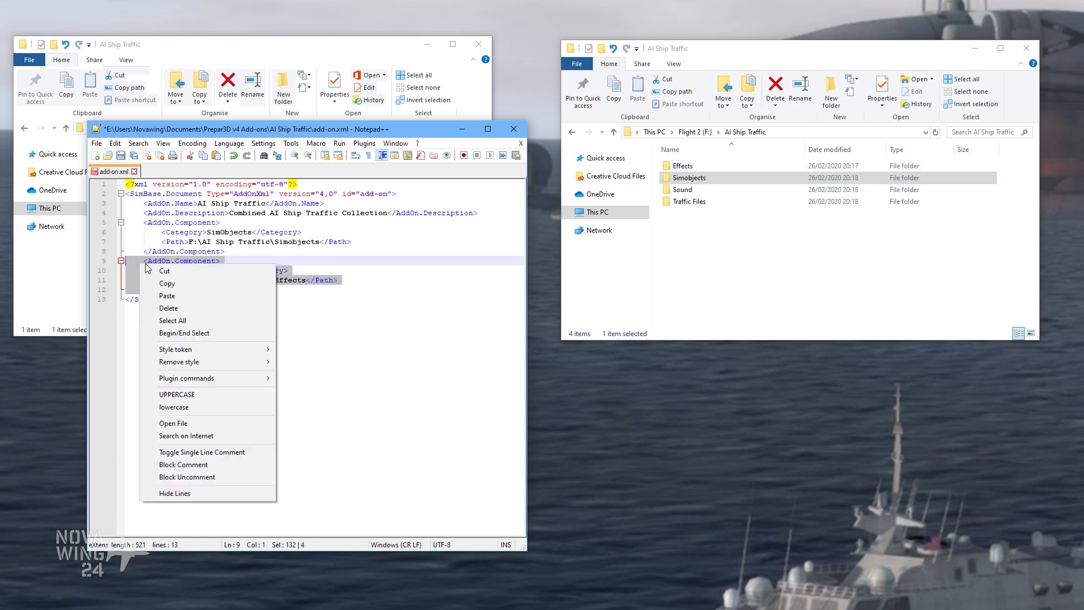
pyautogui.click(180, 281)
pyautogui.click(240, 293)
pyautogui.press('Return')
pyautogui.hotkey('ctrl', 'v')
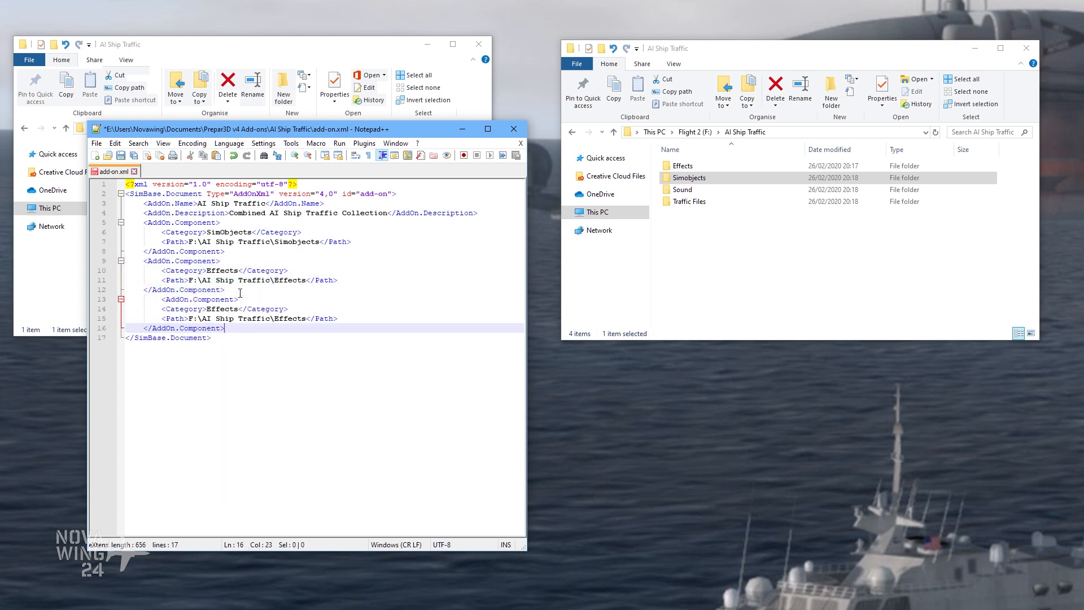
pyautogui.click(161, 299)
pyautogui.press('BackSpace')
pyautogui.press('BackSpace')
pyautogui.press('BackSpace')
pyautogui.press('BackSpace')
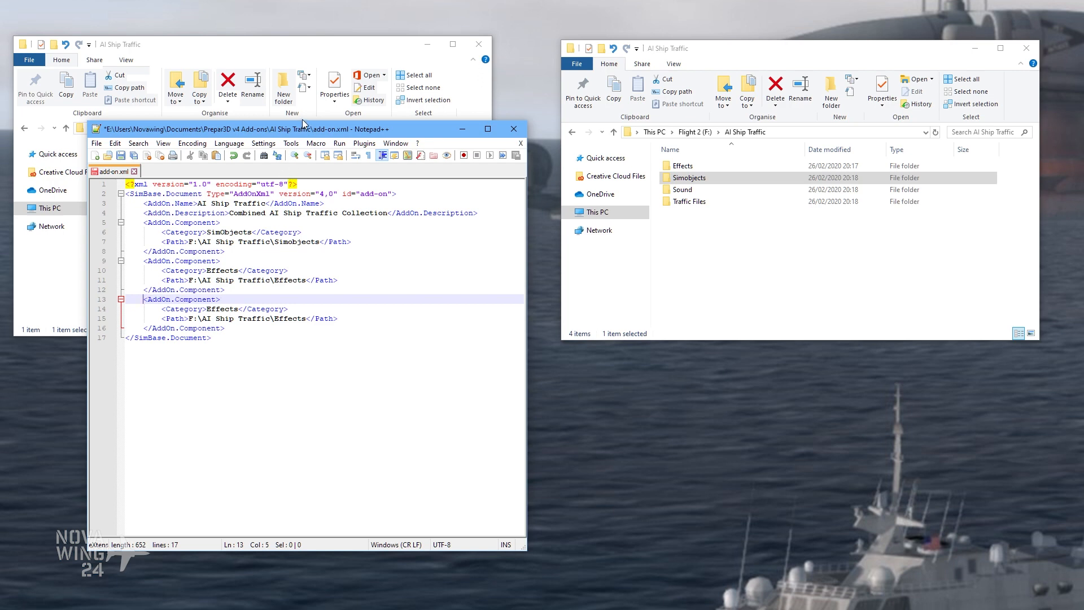
# Step: Shift the Notepad++ window up slightly and set the third component's category to Sound
pyautogui.moveTo(305, 129); pyautogui.dragTo(305, 109)
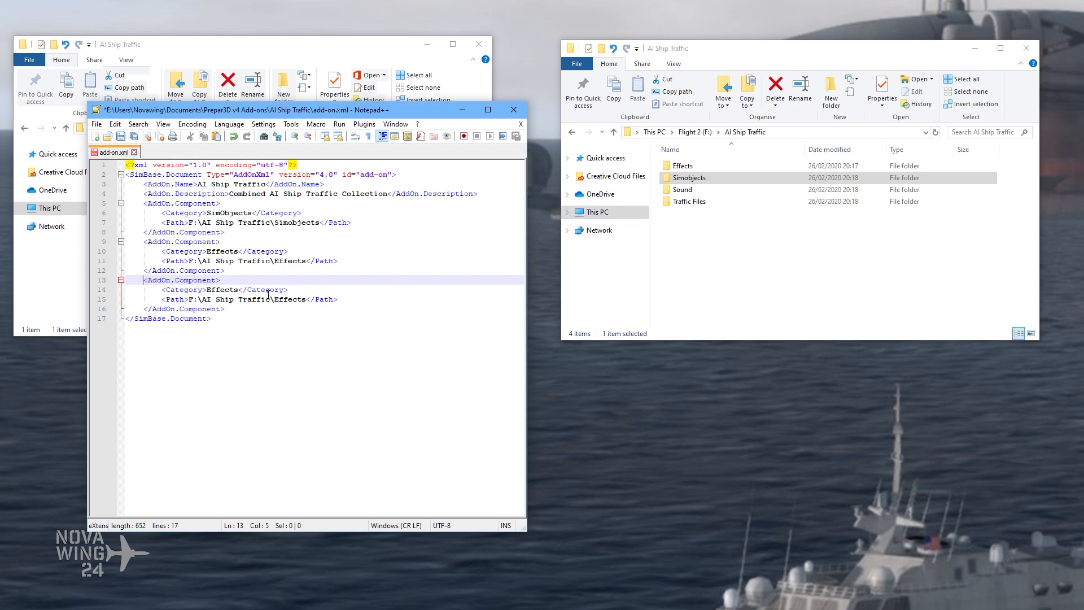
pyautogui.click(224, 289)
pyautogui.moveTo(206, 289); pyautogui.dragTo(240, 289)
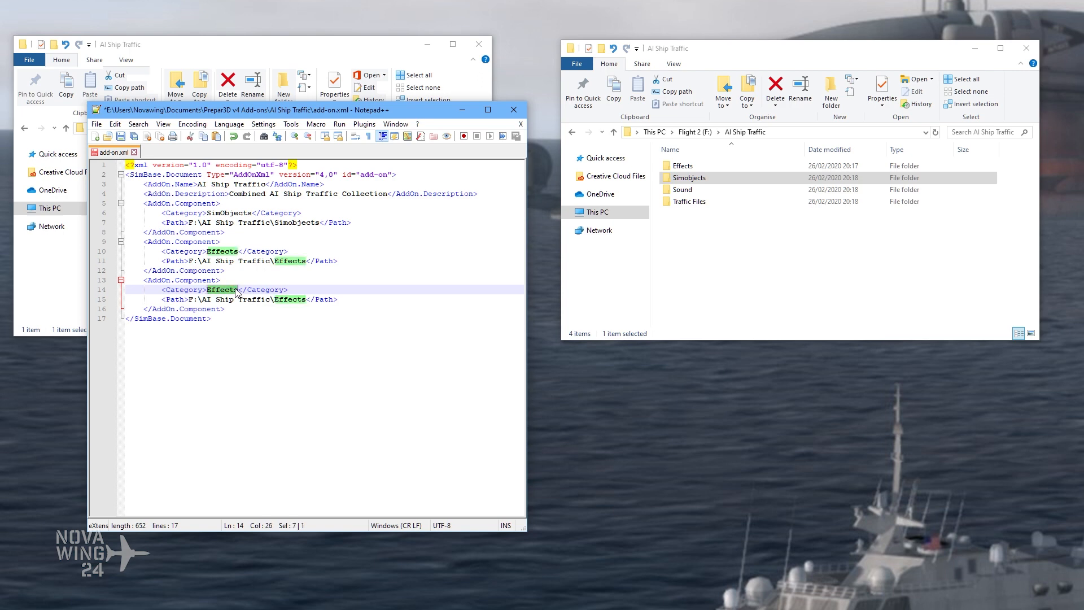
pyautogui.write('Sound')
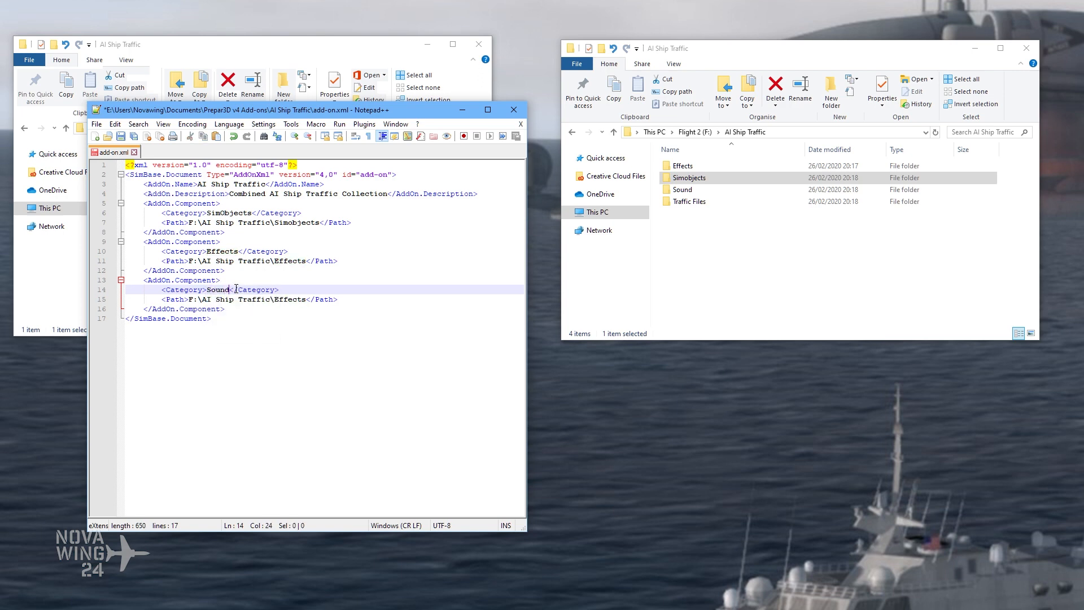
# Step: Save add-on.xml and change the Sound component's path to F:\AI Ship Traffic\Sound
pyautogui.click(263, 305)
pyautogui.moveTo(277, 301); pyautogui.dragTo(306, 300)
pyautogui.hotkey('ctrl', 's')
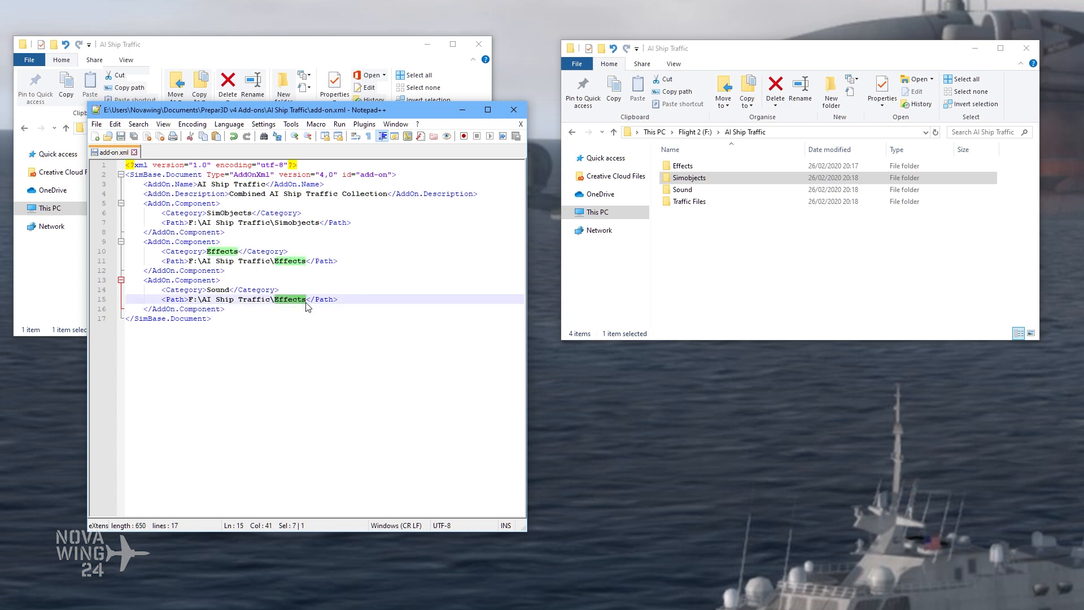
pyautogui.write('S')
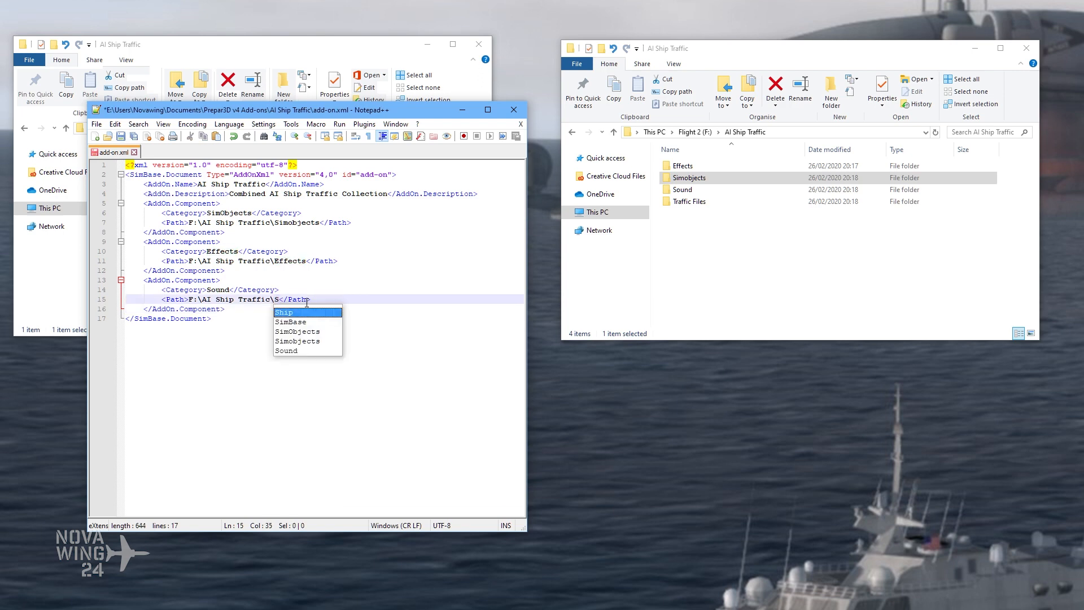
pyautogui.write('ound')
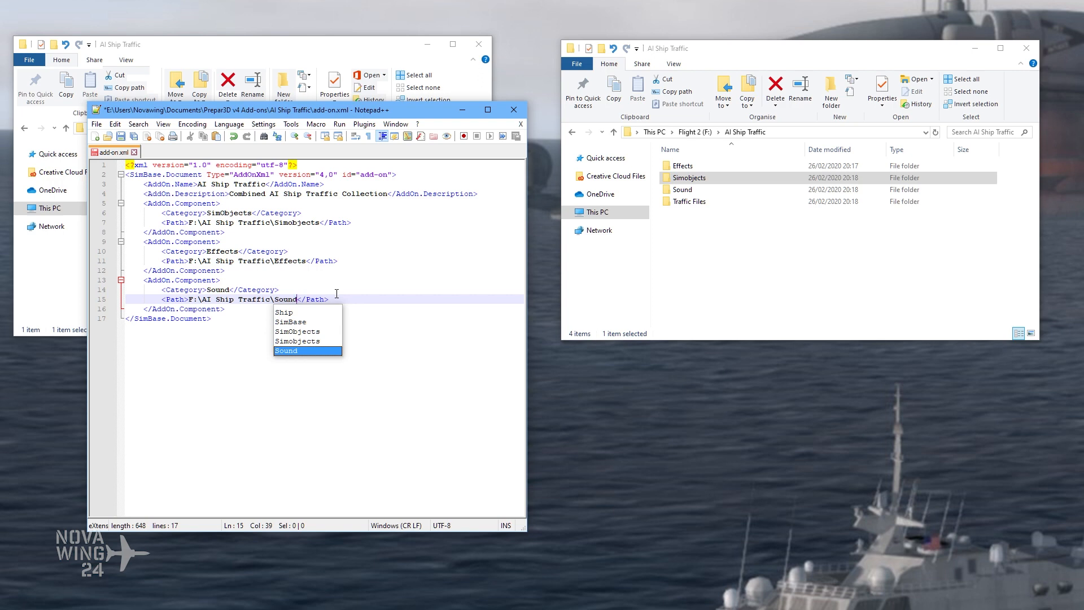
pyautogui.click(340, 293)
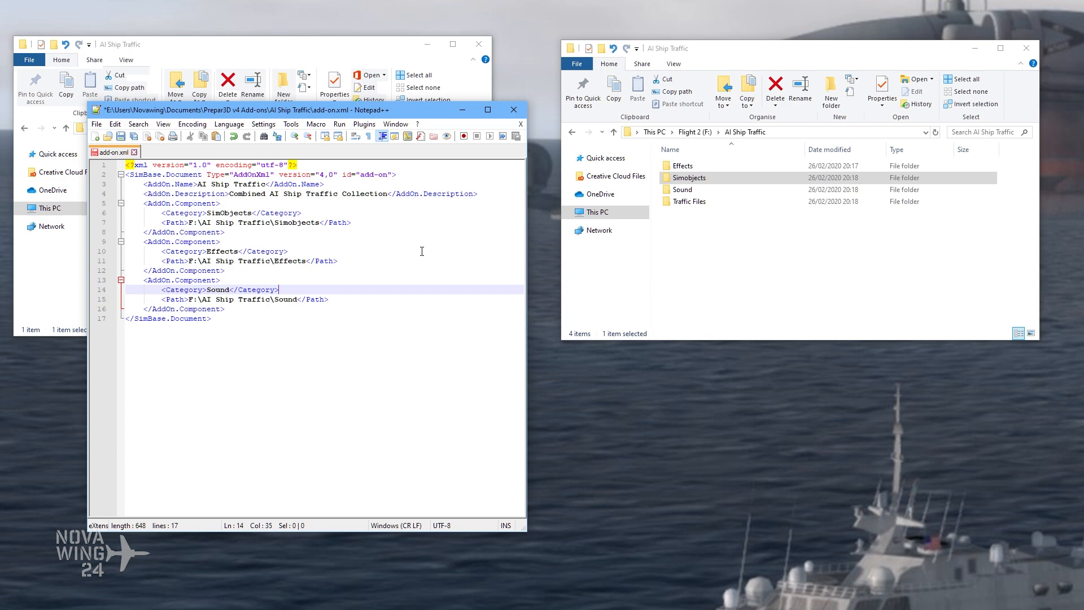
pyautogui.click(244, 308)
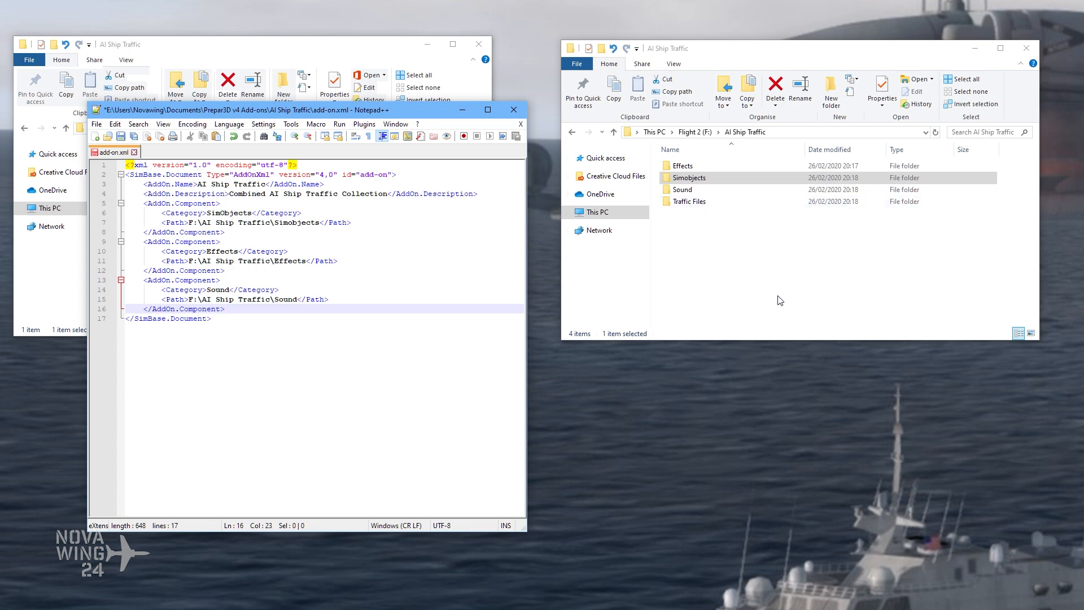
pyautogui.click(732, 264)
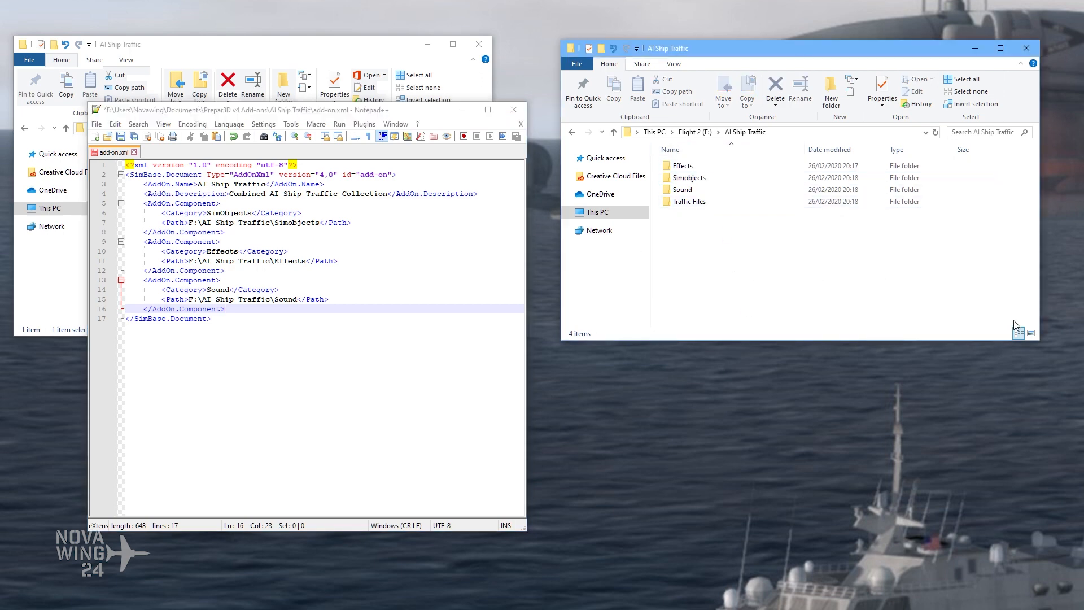
# Step: Switch both AI Ship Traffic folder windows, on F: and in Prepar3D v4 Add-ons, to large icons
pyautogui.click(680, 65)
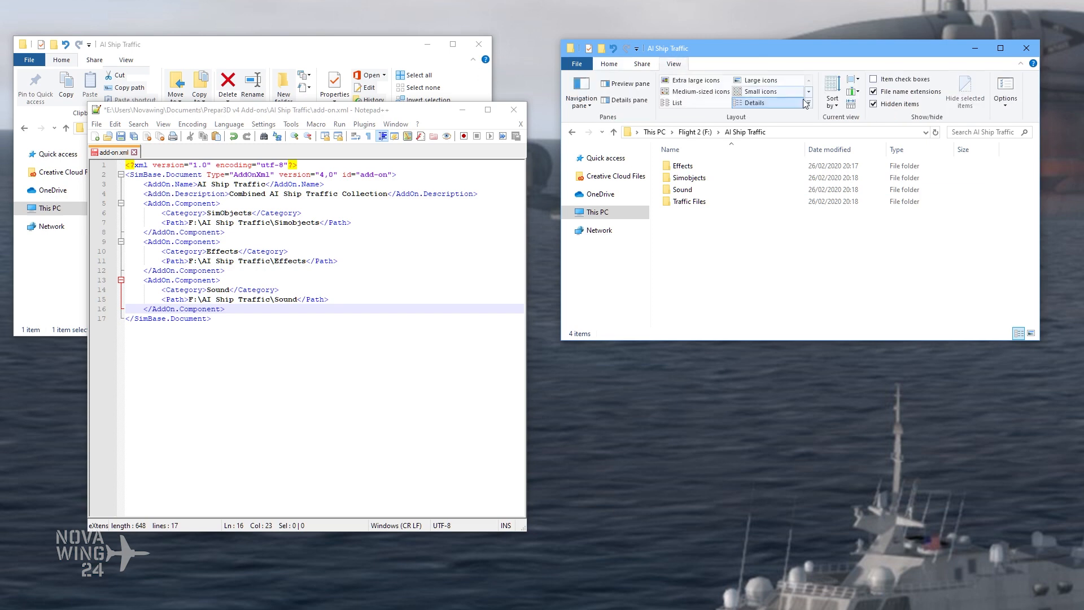
pyautogui.click(761, 80)
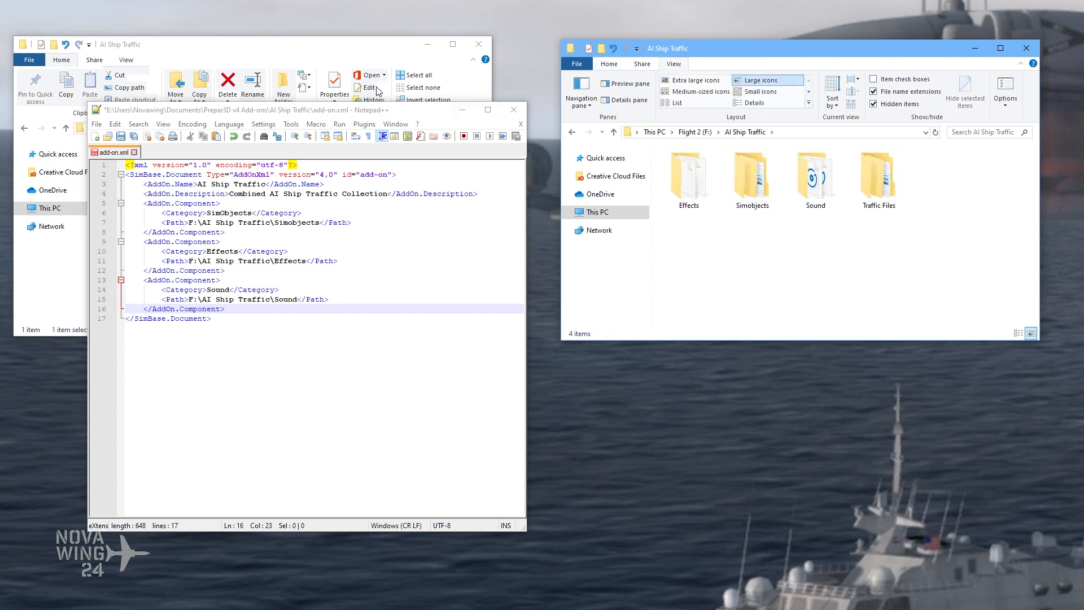
pyautogui.click(307, 45)
pyautogui.click(221, 222)
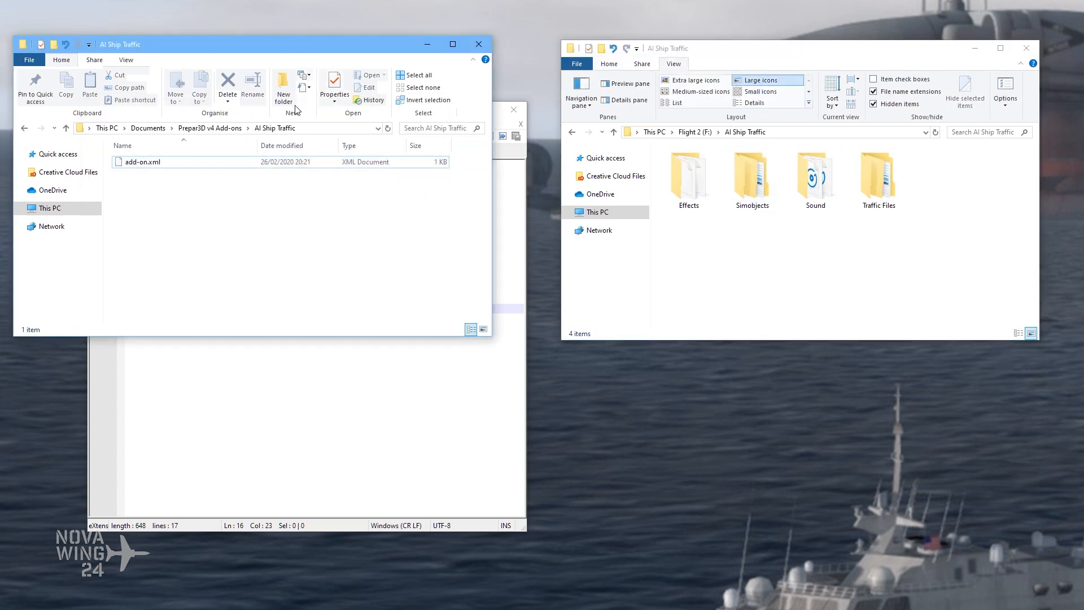
pyautogui.click(128, 61)
pyautogui.click(220, 78)
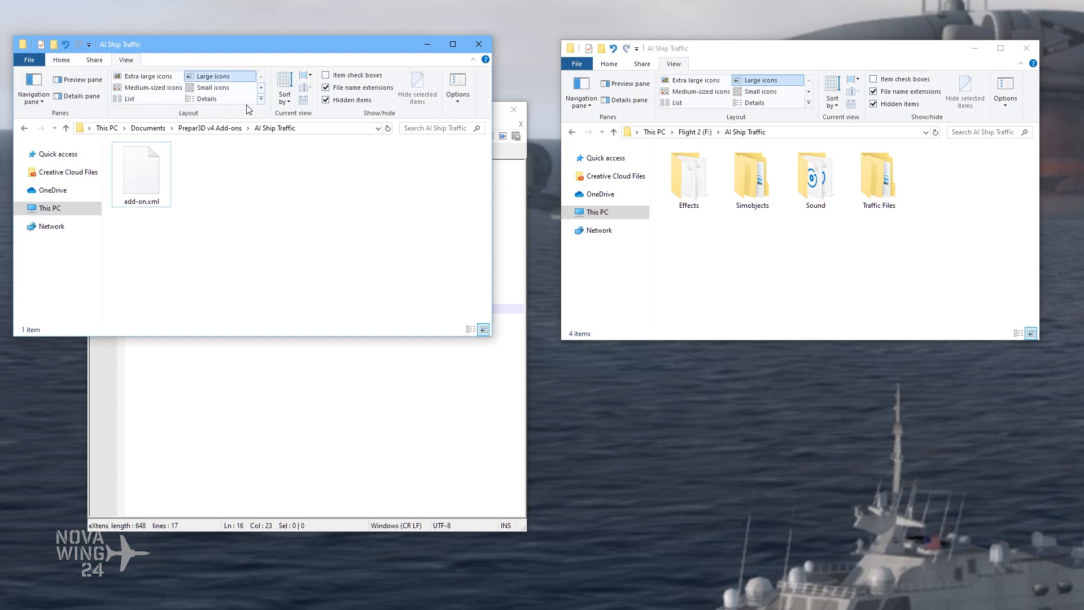
# Step: Shift the Notepad++ window up slightly and duplicate the Sound component block directly below itself
pyautogui.click(420, 366)
pyautogui.moveTo(349, 112); pyautogui.dragTo(355, 84)
pyautogui.click(236, 282)
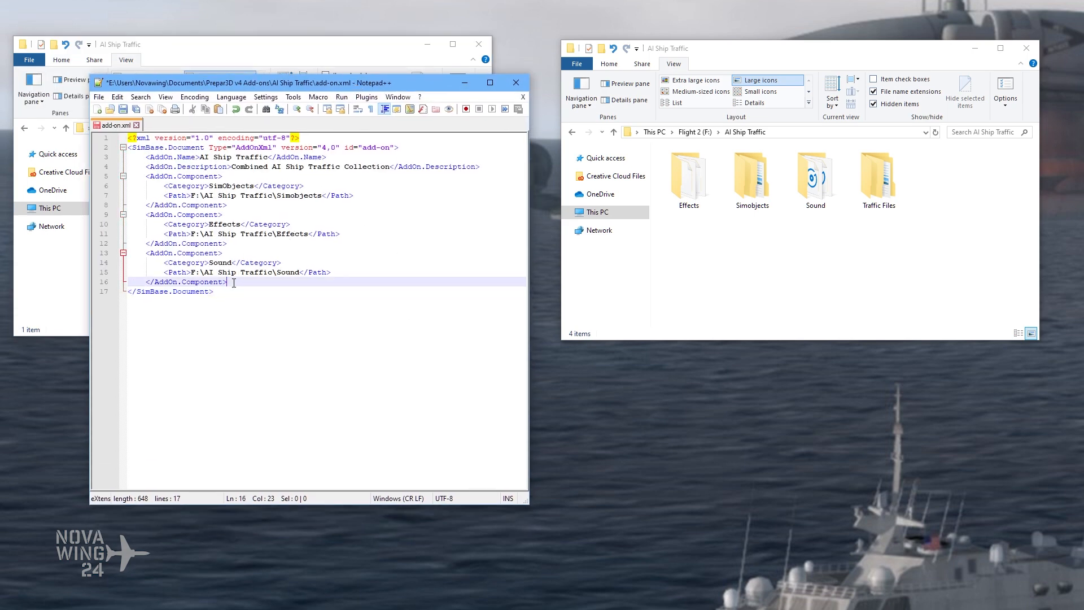
pyautogui.click(876, 175)
pyautogui.click(252, 280)
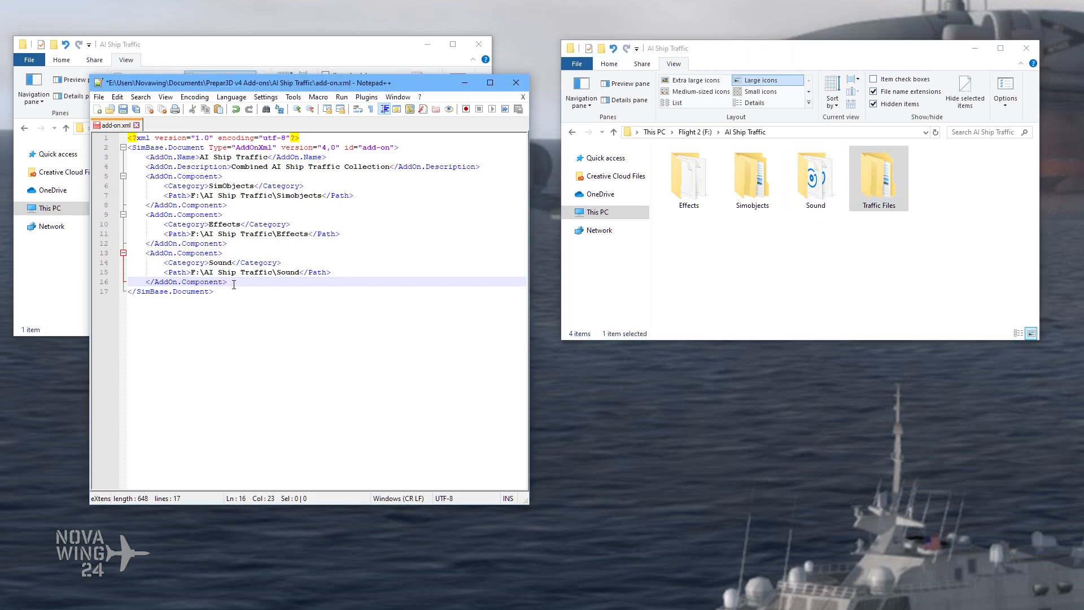
pyautogui.moveTo(220, 279); pyautogui.dragTo(130, 255)
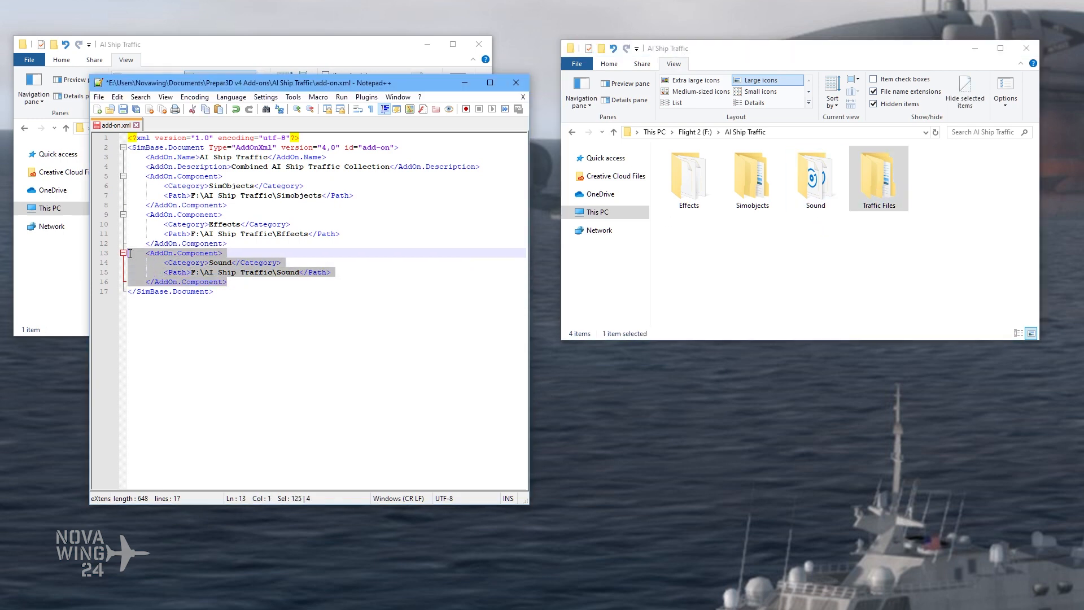
pyautogui.rightClick(132, 257)
pyautogui.click(175, 273)
pyautogui.click(242, 283)
pyautogui.press('Return')
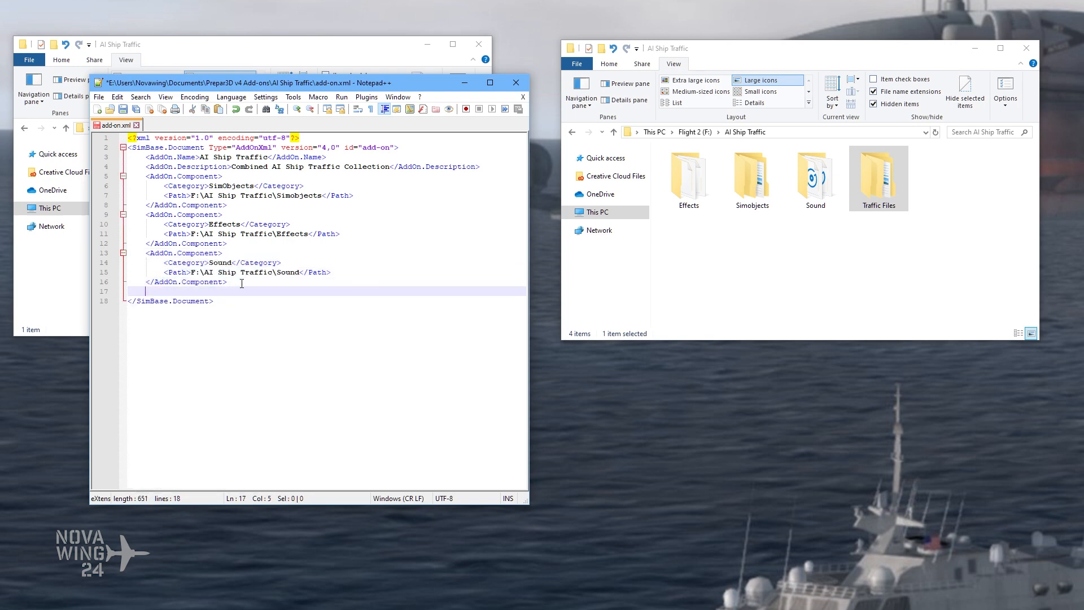
pyautogui.hotkey('ctrl', 'v')
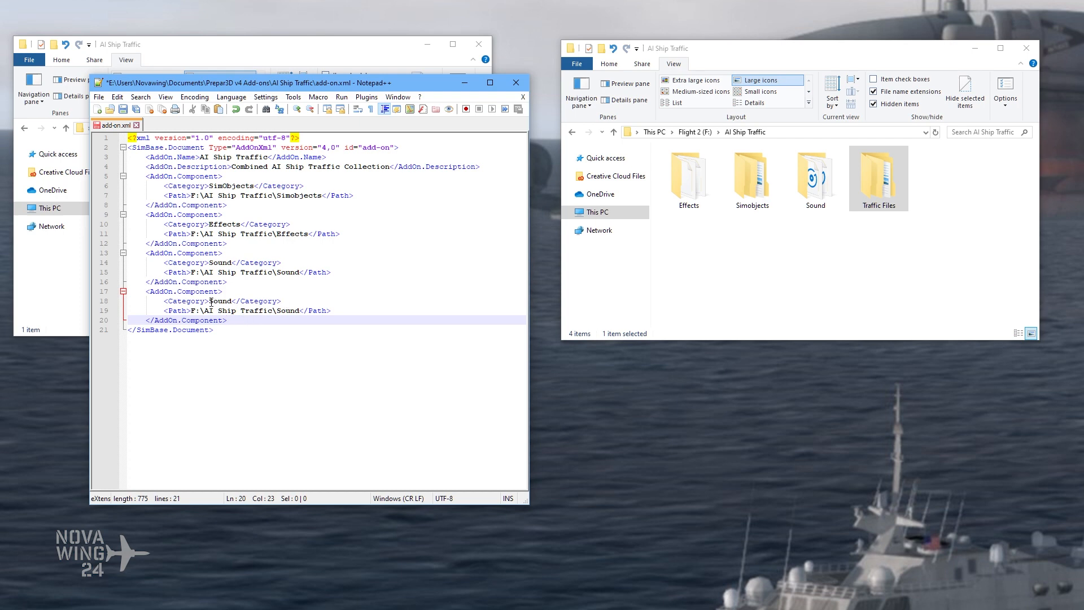
# Step: Open the add-on.xml from the FSDG-Ayers Rock folder in Prepar3D v4 Add-ons as a reference in Notepad++
pyautogui.moveTo(210, 301); pyautogui.dragTo(232, 301)
pyautogui.click(230, 301)
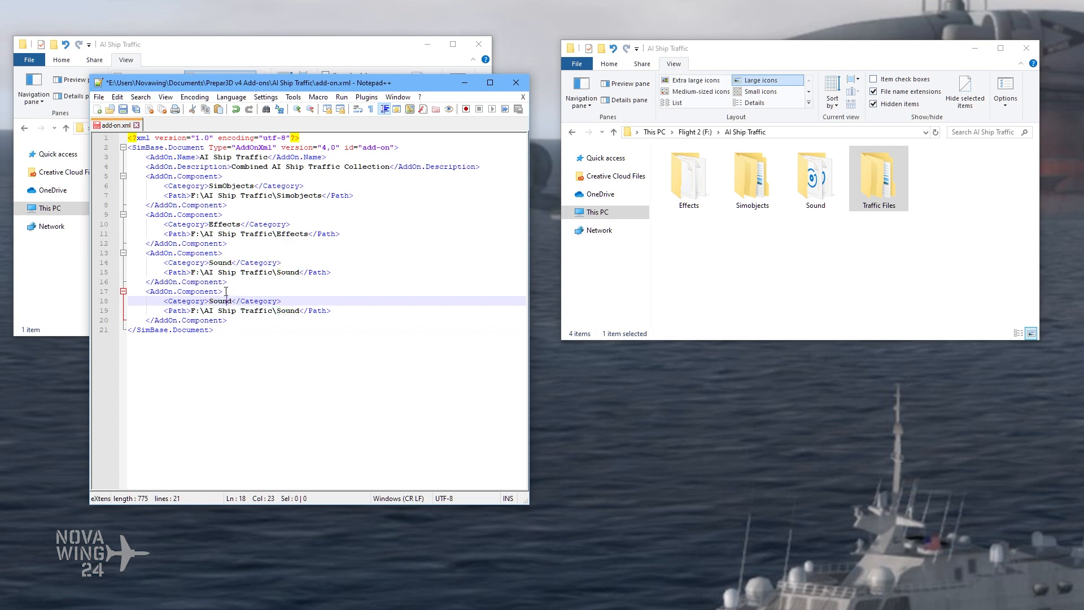
pyautogui.click(295, 63)
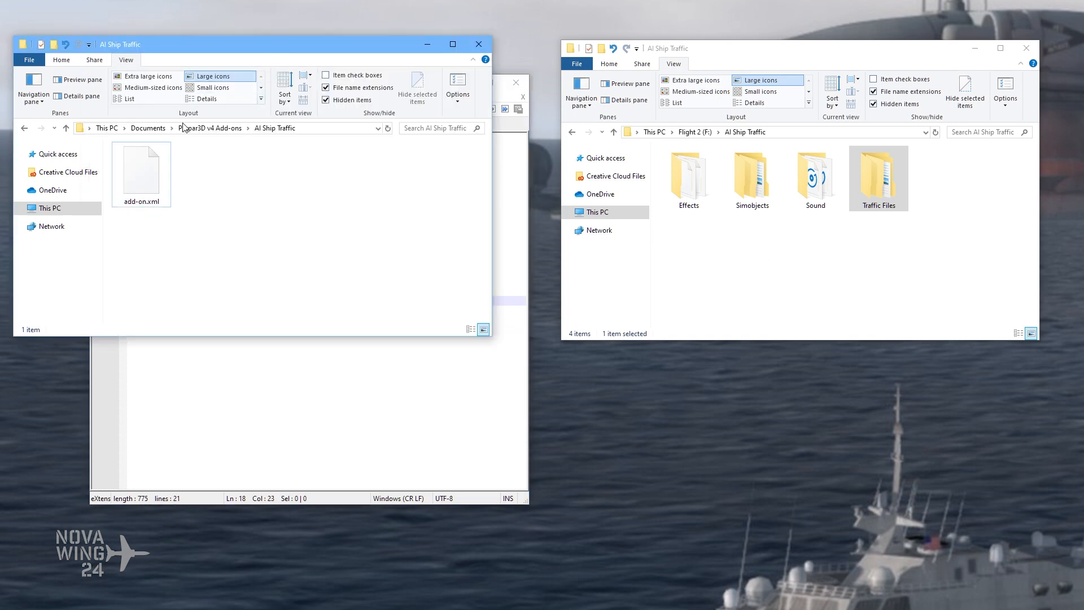
pyautogui.click(210, 128)
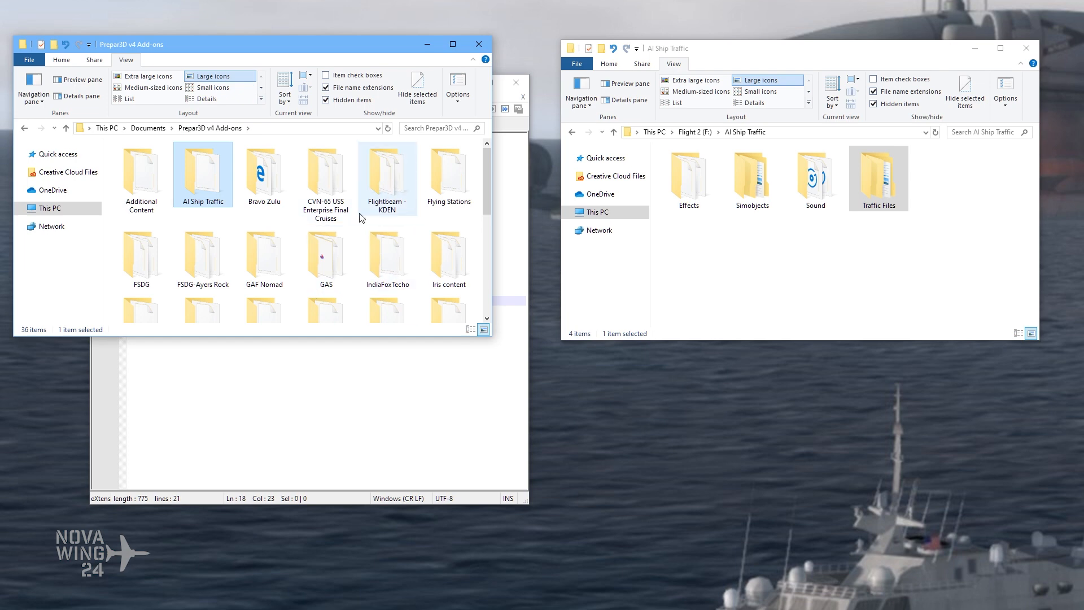
pyautogui.scroll(-1, 243, 266)
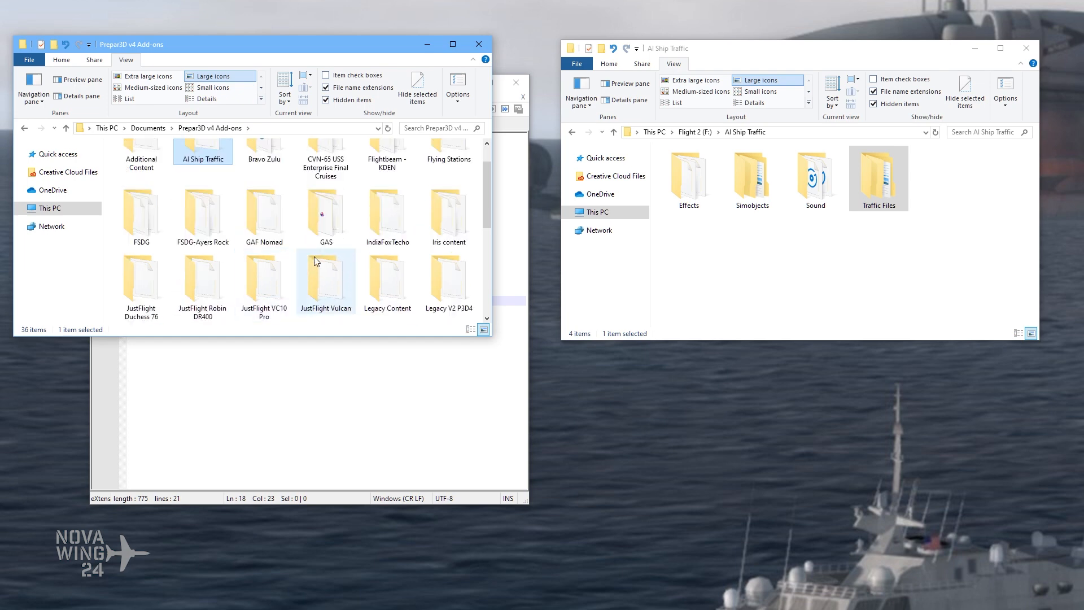
pyautogui.doubleClick(215, 221)
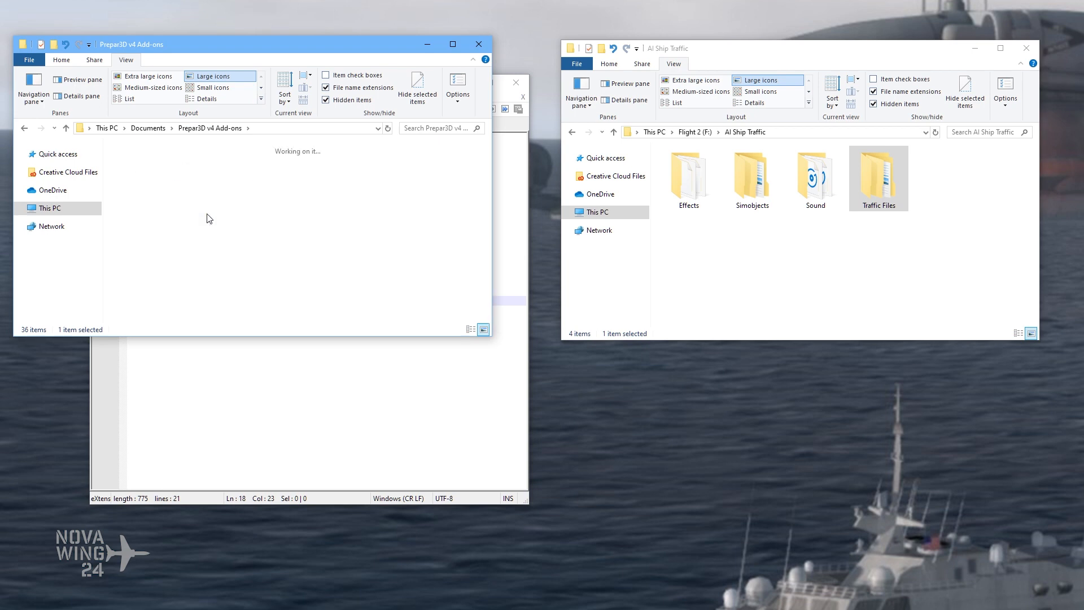
pyautogui.click(390, 177)
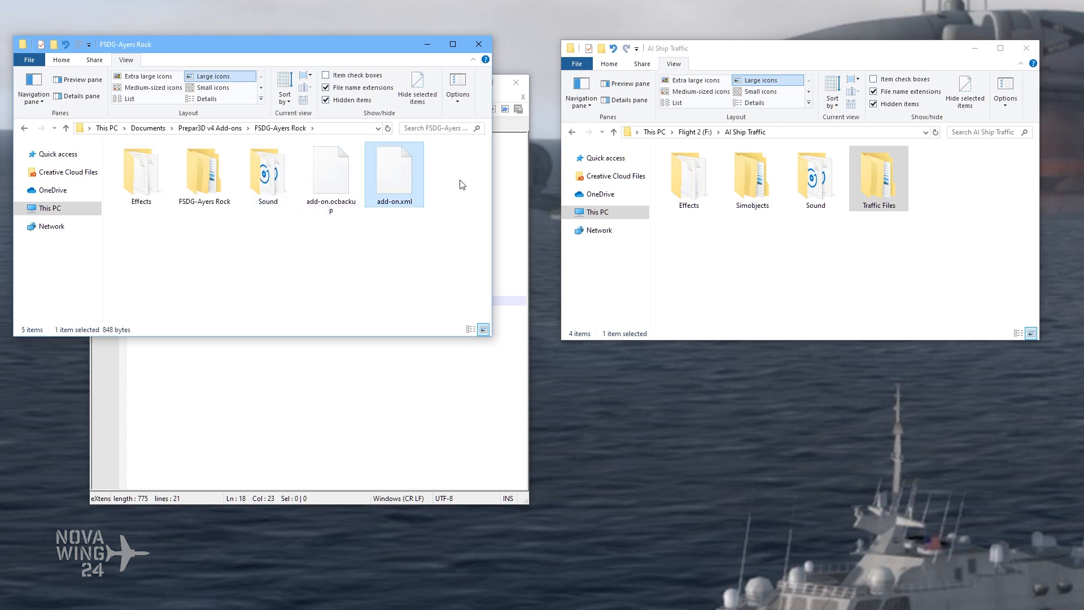
pyautogui.moveTo(398, 183); pyautogui.dragTo(513, 135)
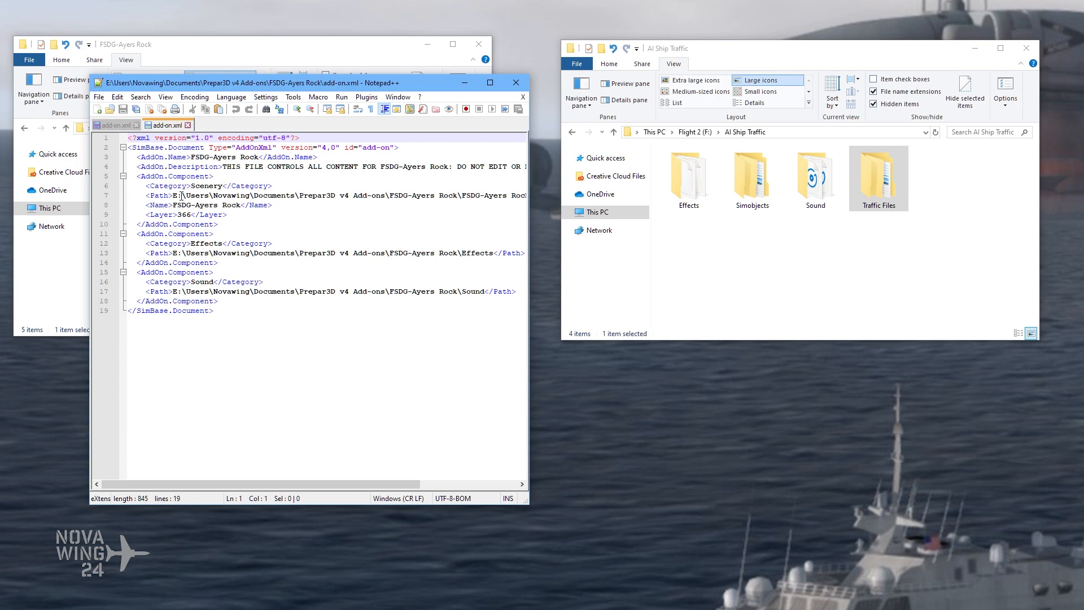
# Step: Examine the Name and Layer lines of the Scenery component in the FSDG-Ayers Rock add-on.xml
pyautogui.moveTo(273, 85); pyautogui.dragTo(314, 79)
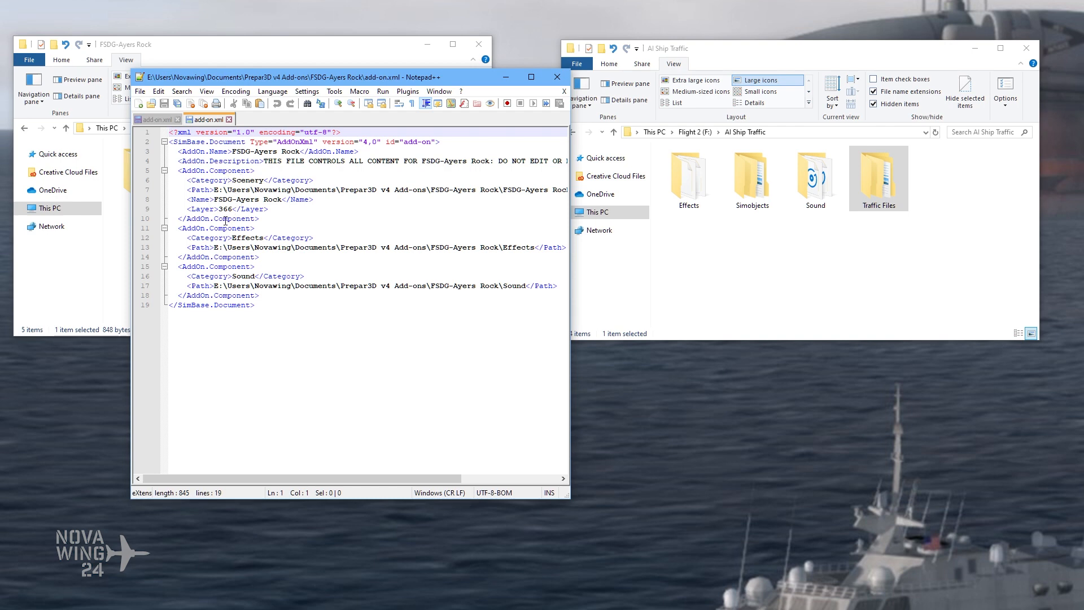
pyautogui.moveTo(169, 199); pyautogui.dragTo(321, 200)
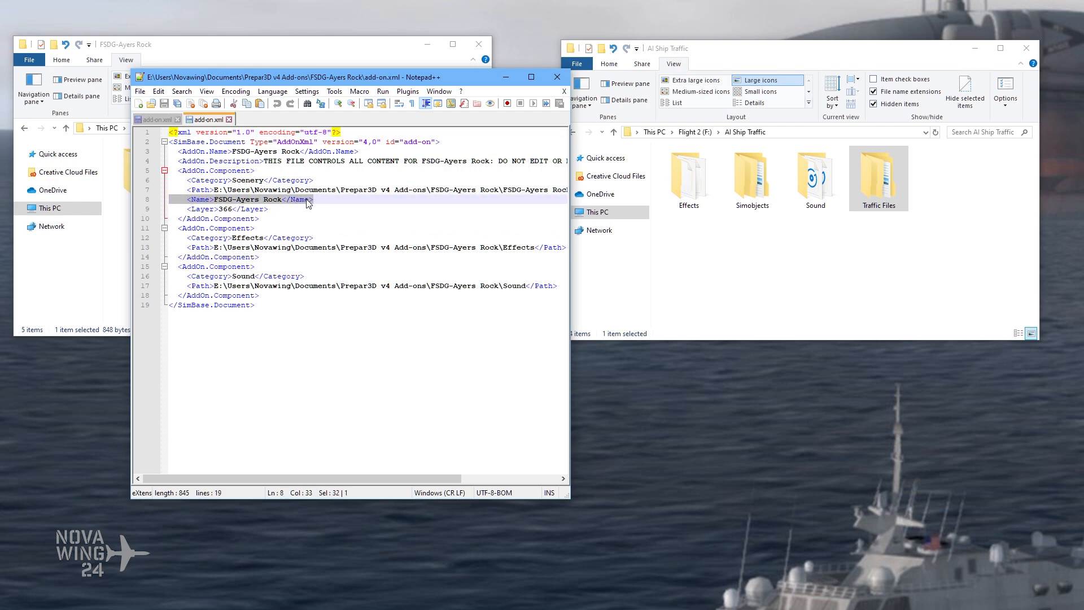
pyautogui.click(271, 210)
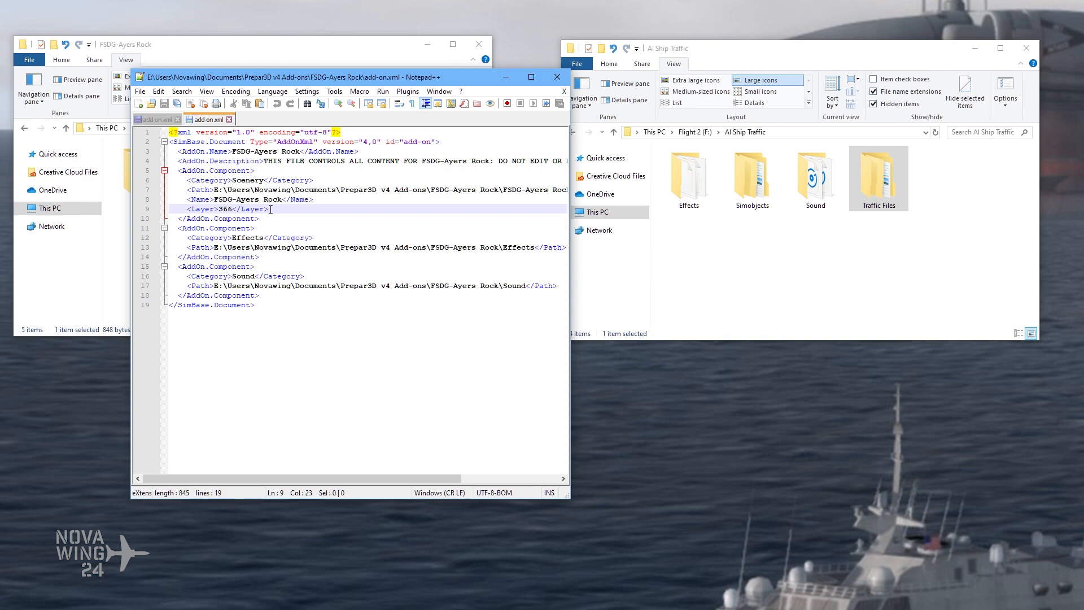
pyautogui.moveTo(173, 209); pyautogui.dragTo(274, 210)
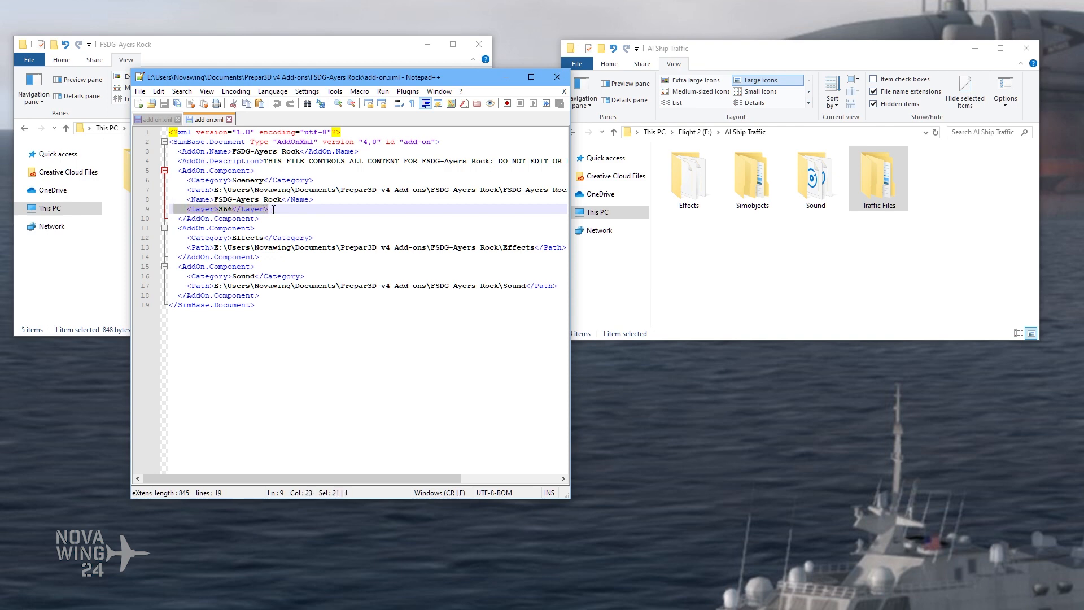
pyautogui.click(275, 210)
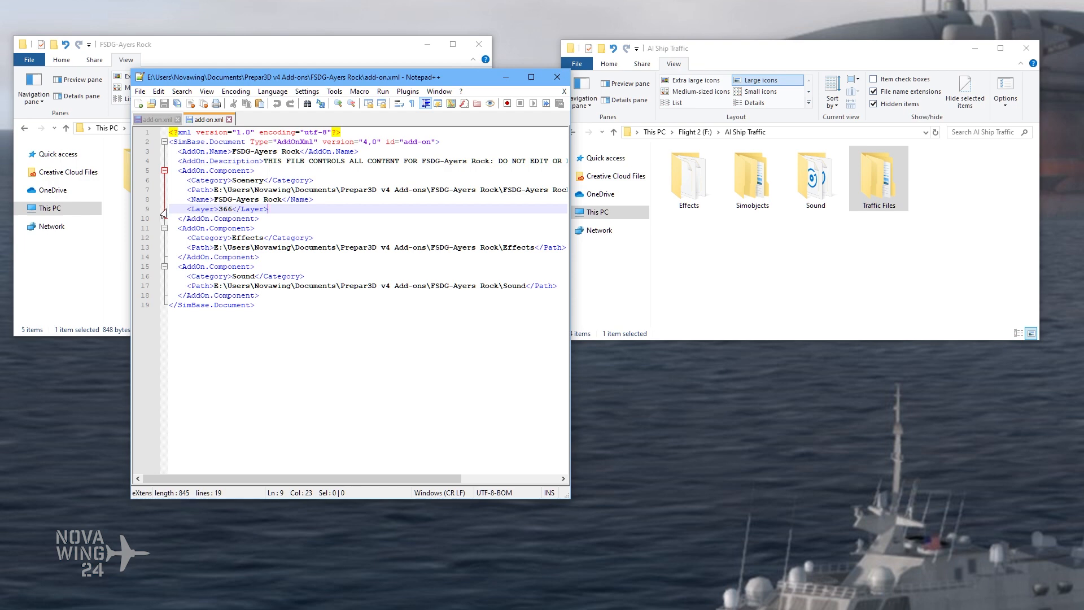
pyautogui.moveTo(170, 210); pyautogui.dragTo(278, 210)
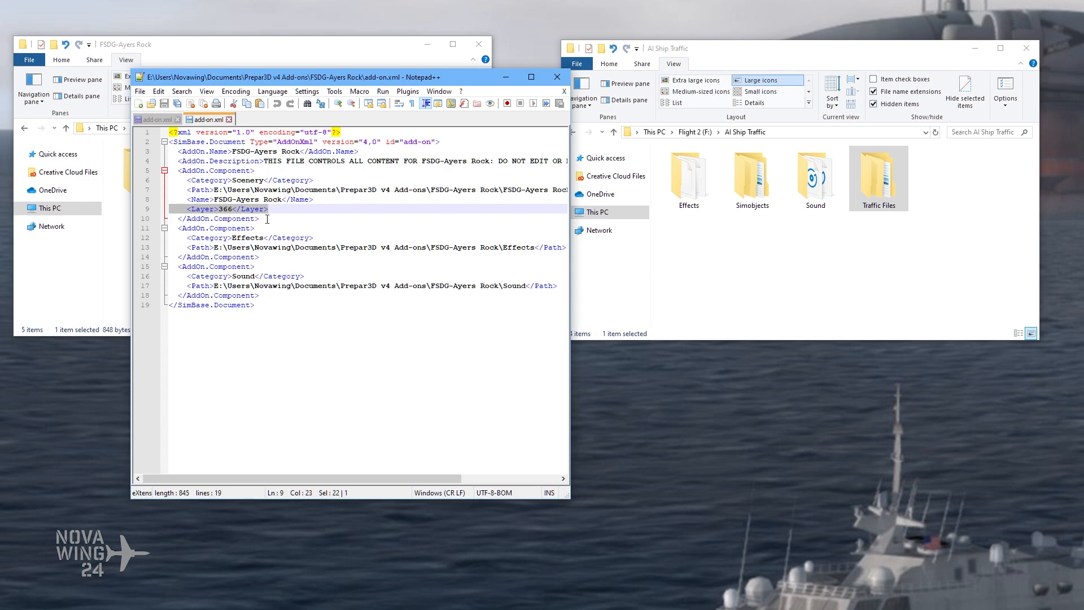
pyautogui.click(273, 209)
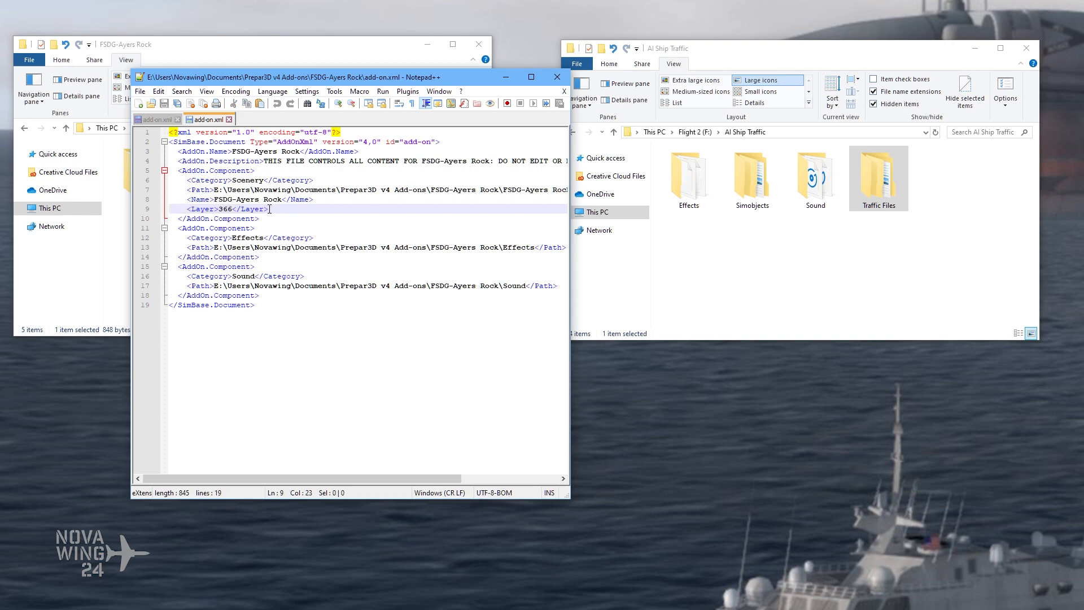
pyautogui.moveTo(170, 199); pyautogui.dragTo(316, 202)
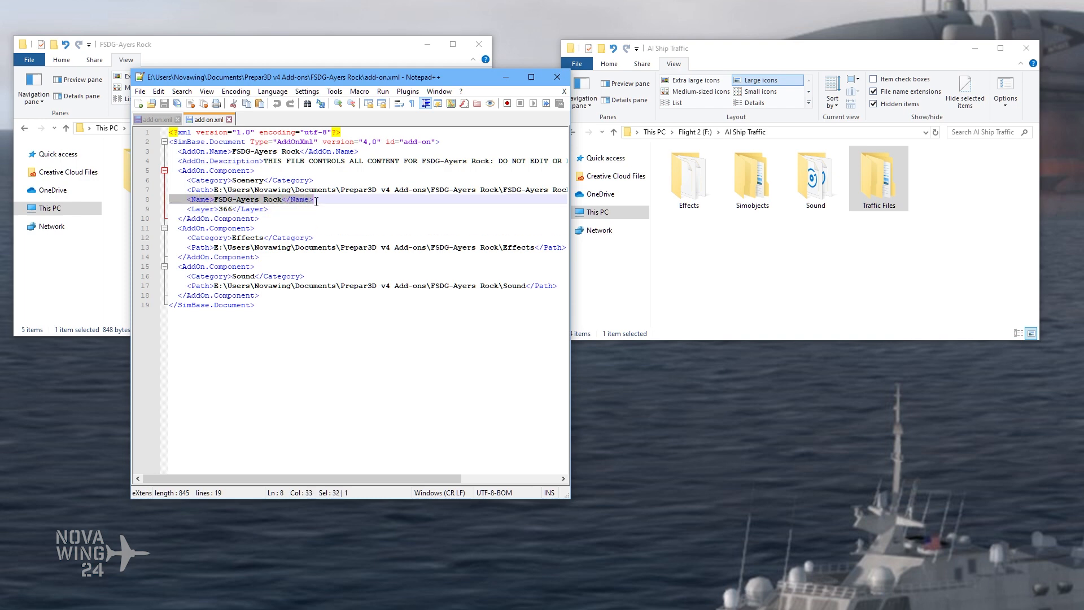
pyautogui.click(316, 201)
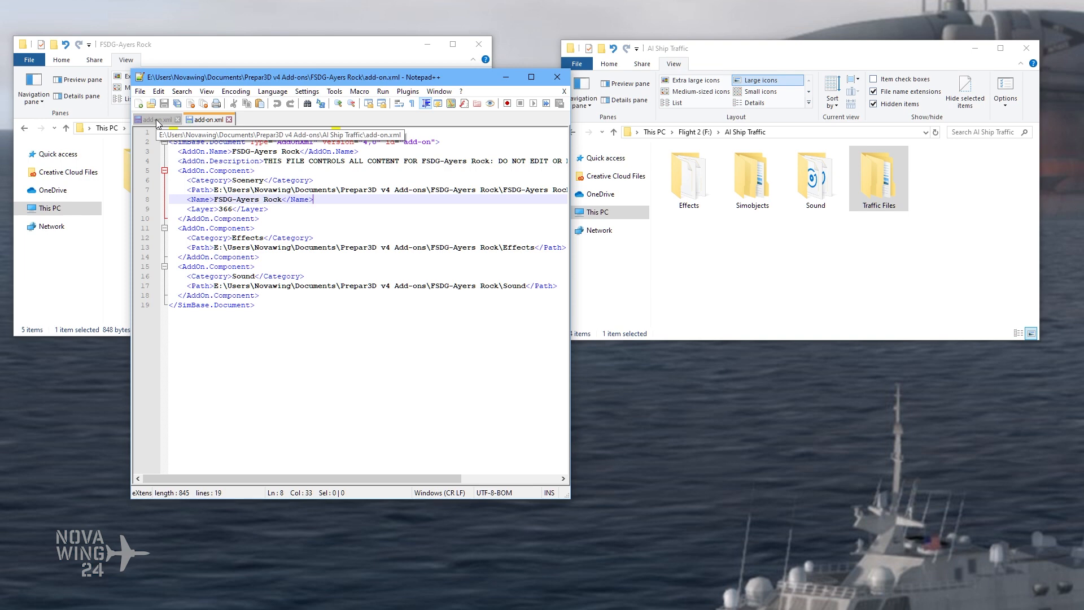
# Step: Copy the category Scenery from the FSDG-Ayers Rock file into the fourth component of the AI Ship Traffic add-on.xml
pyautogui.moveTo(232, 181); pyautogui.dragTo(265, 182)
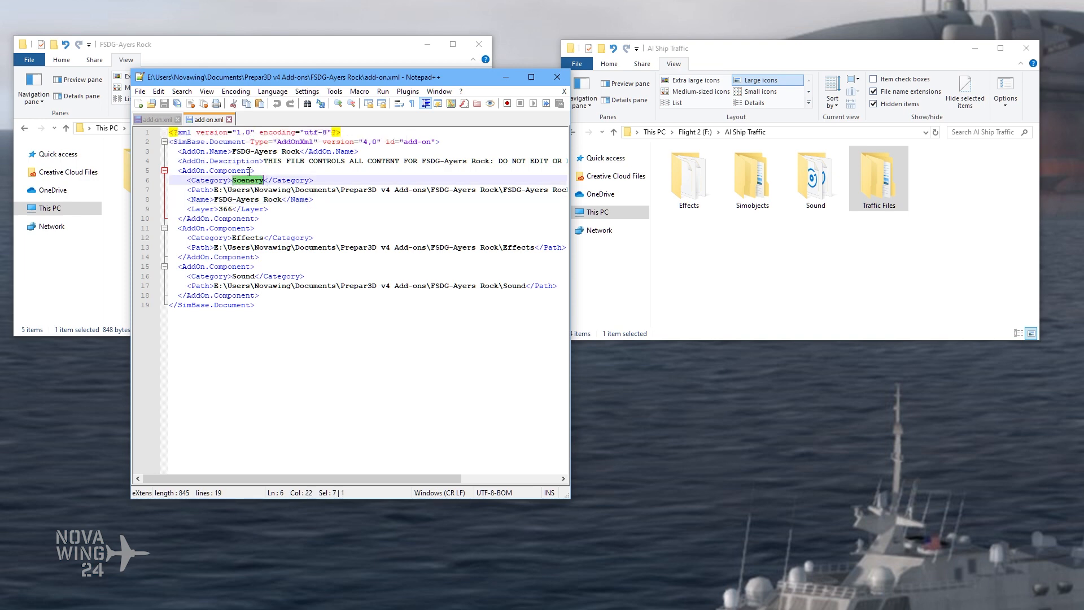
pyautogui.rightClick(243, 180)
pyautogui.click(276, 199)
pyautogui.click(158, 120)
pyautogui.click(232, 286)
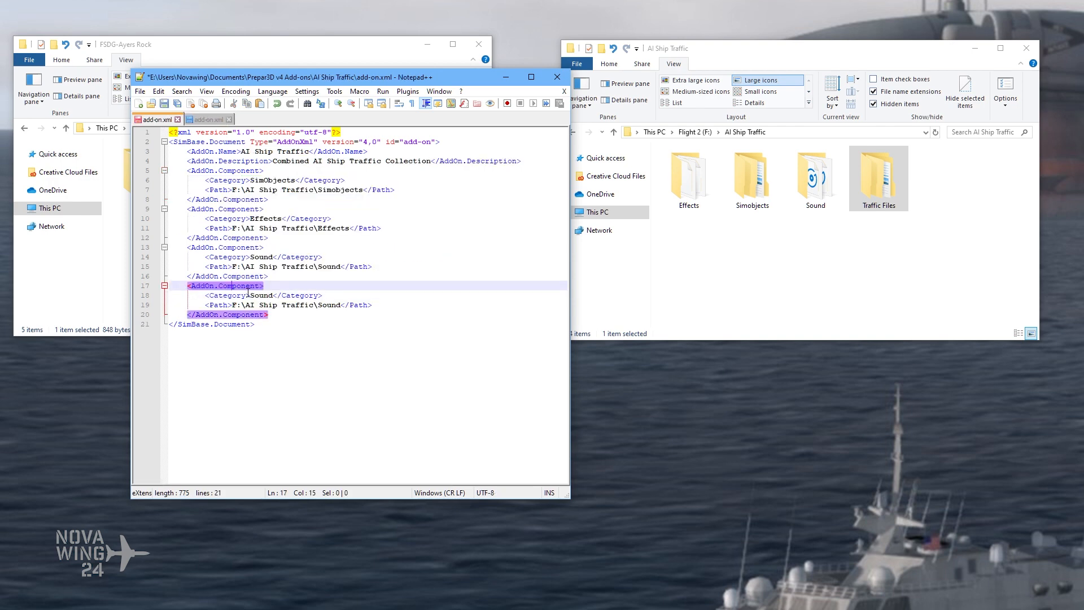
pyautogui.doubleClick(253, 295)
pyautogui.rightClick(262, 296)
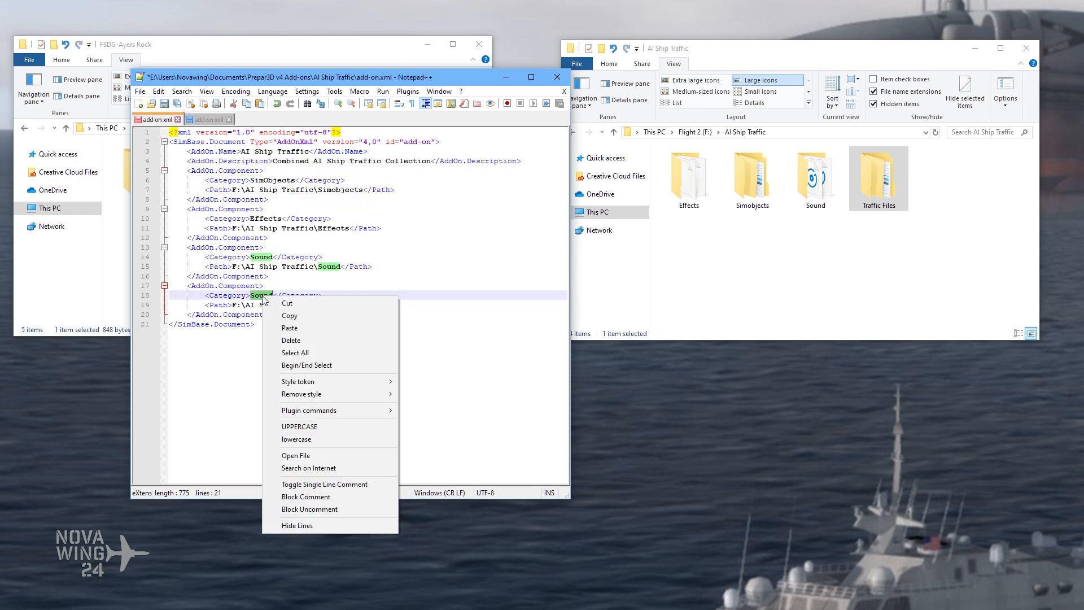
pyautogui.click(314, 330)
# Step: Check the path line of the Scenery component against the reference file and open the Traffic Files folder in F:\AI Ship Traffic
pyautogui.click(318, 304)
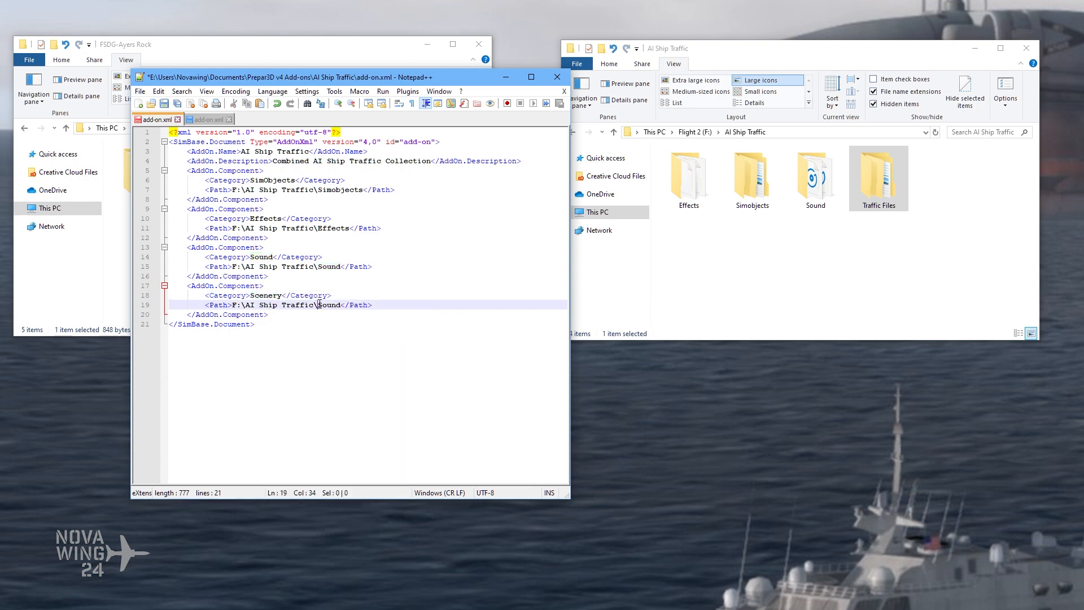
pyautogui.click(210, 119)
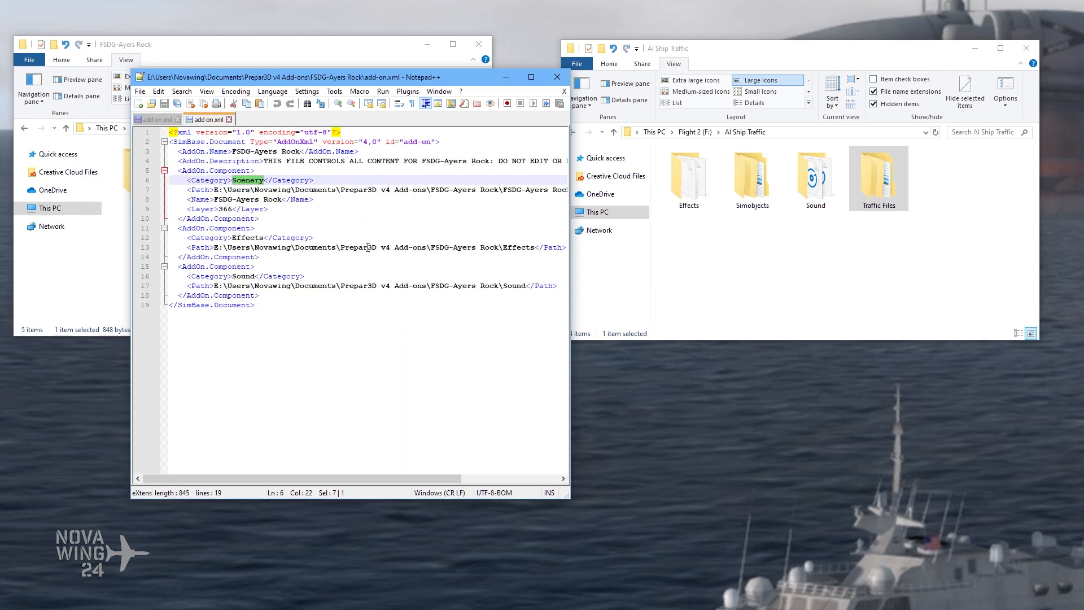
pyautogui.click(157, 119)
pyautogui.click(873, 188)
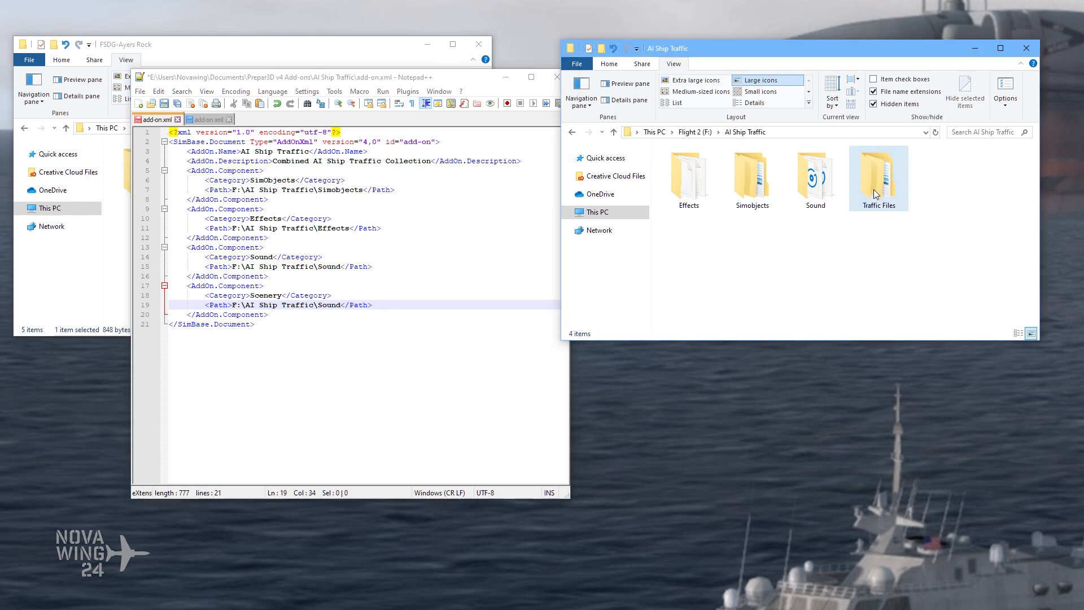
pyautogui.doubleClick(873, 189)
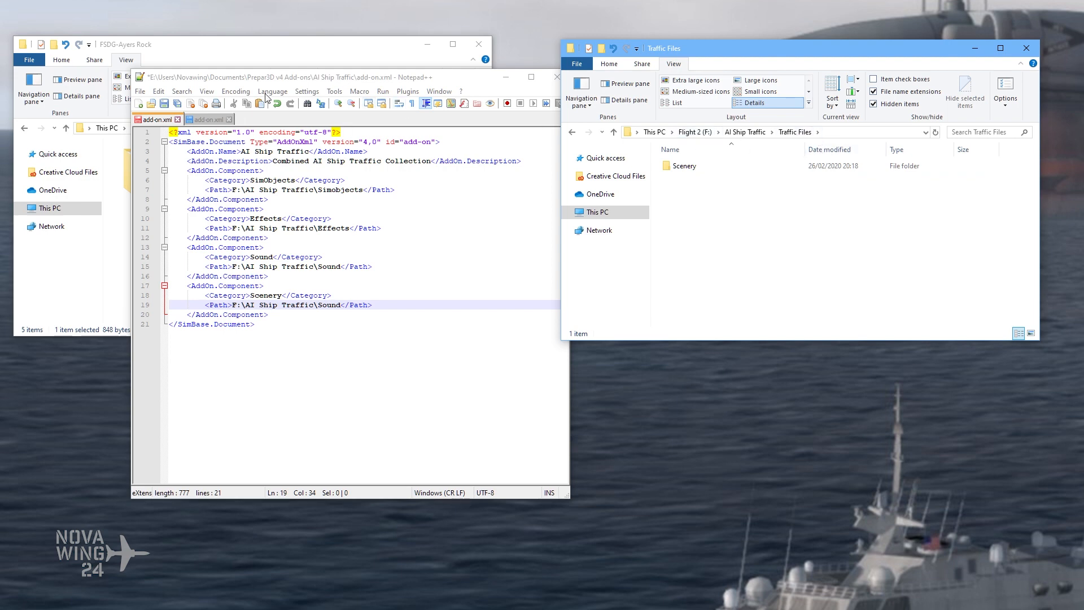
# Step: Look inside the nested FSDG-Ayers Rock folder and return to that add-on's add-on.xml to compare its Scenery path
pyautogui.click(249, 59)
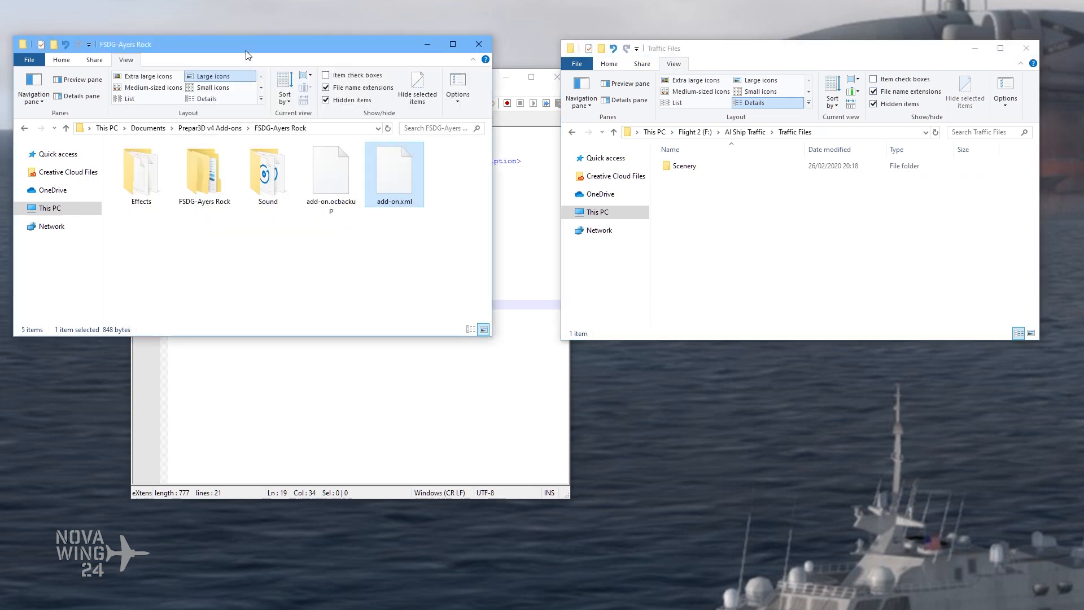
pyautogui.doubleClick(212, 187)
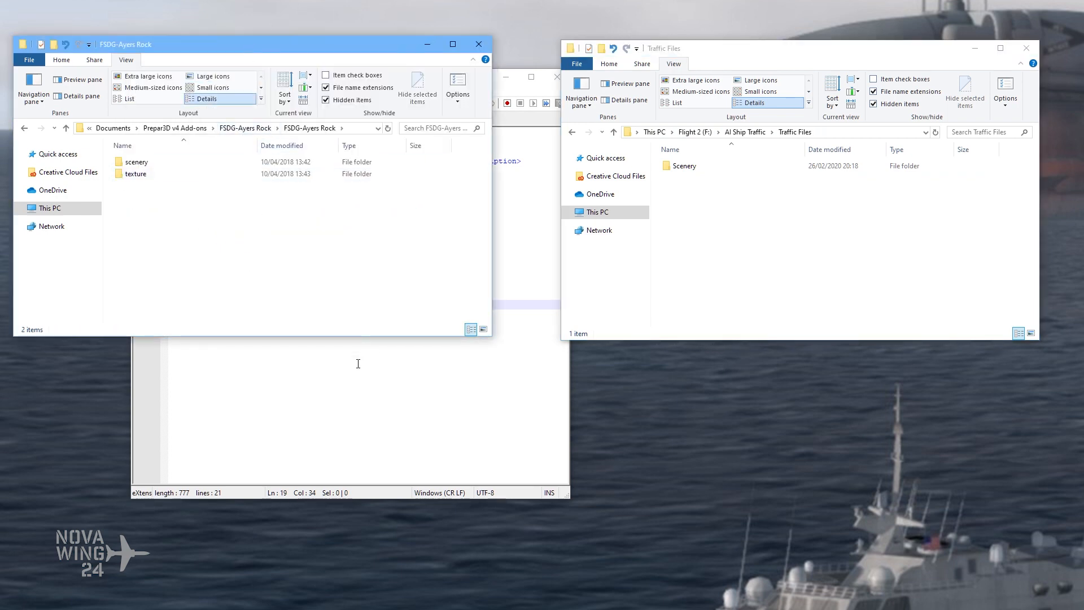
pyautogui.click(358, 363)
pyautogui.click(201, 119)
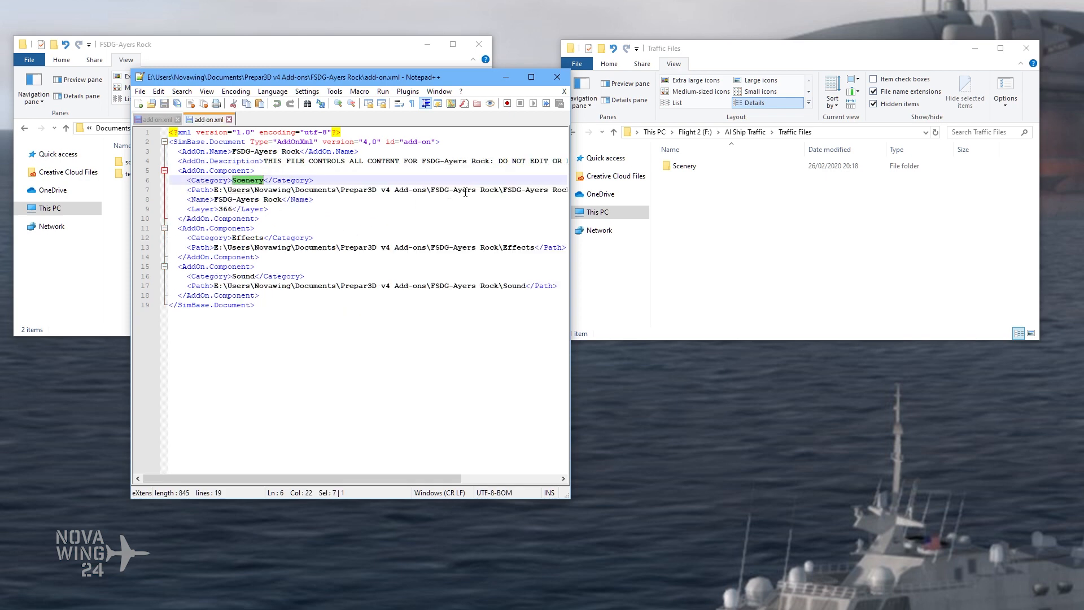
# Step: Compare the Scenery path in the FSDG-Ayers Rock add-on.xml with the scenery and texture subfolders in that add-on's nested folder
pyautogui.click(465, 191)
pyautogui.press('End')
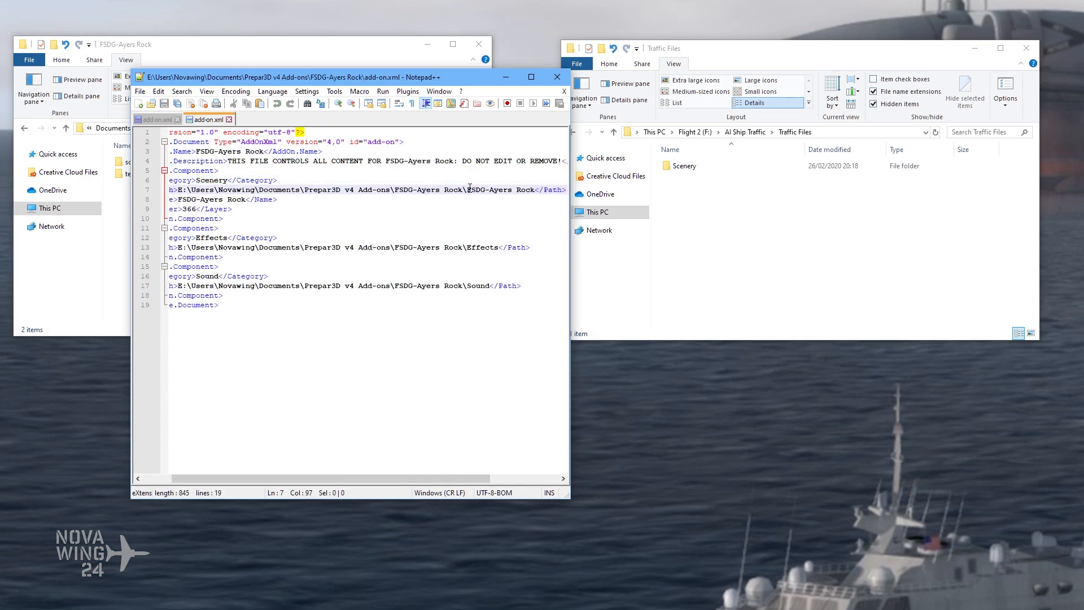
pyautogui.click(272, 50)
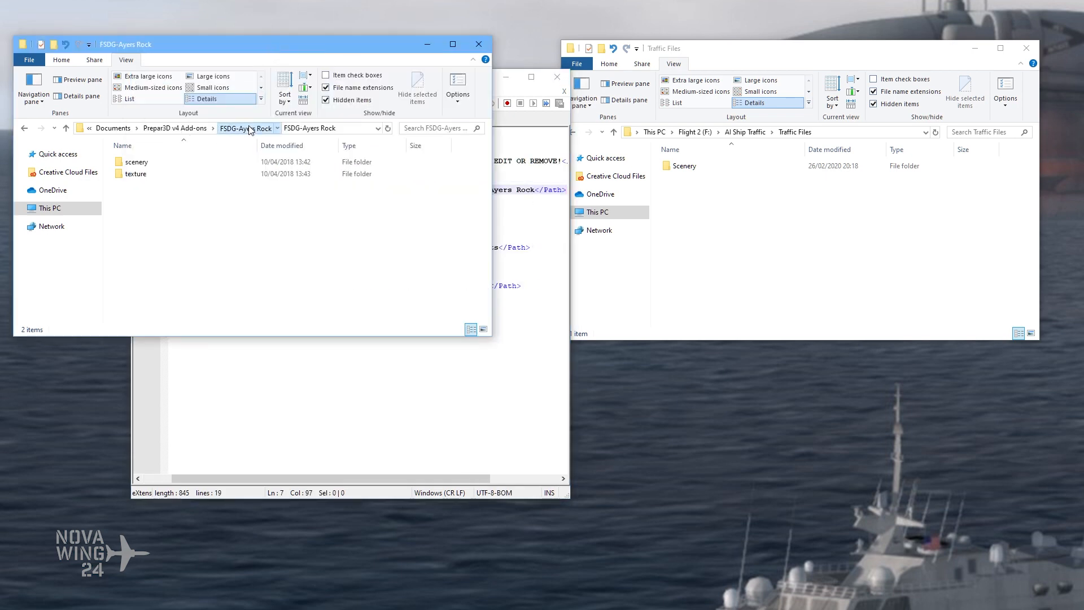
pyautogui.click(212, 76)
pyautogui.doubleClick(211, 180)
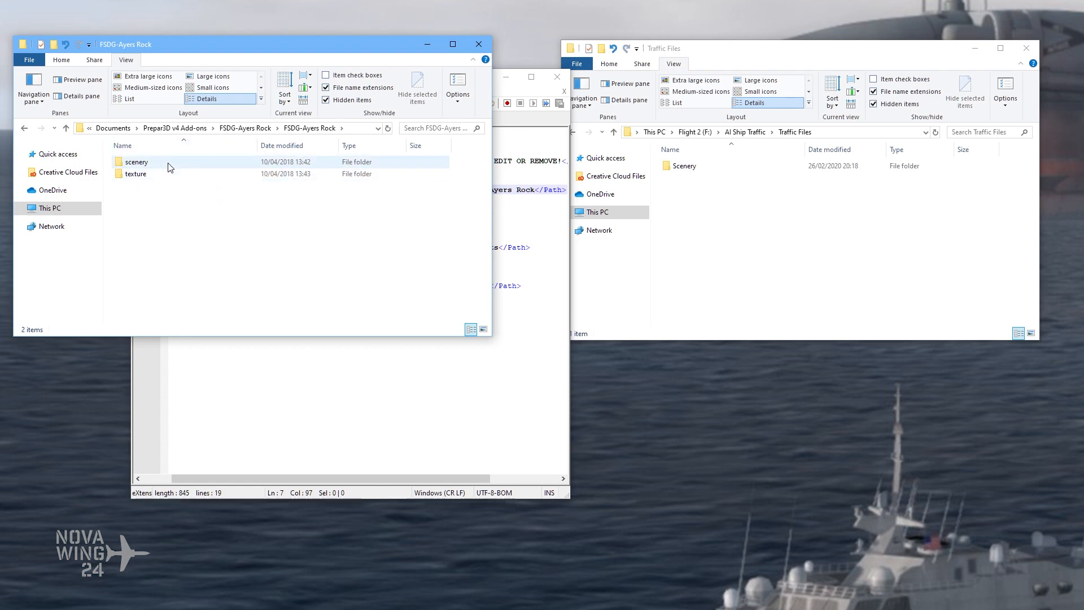
pyautogui.click(513, 124)
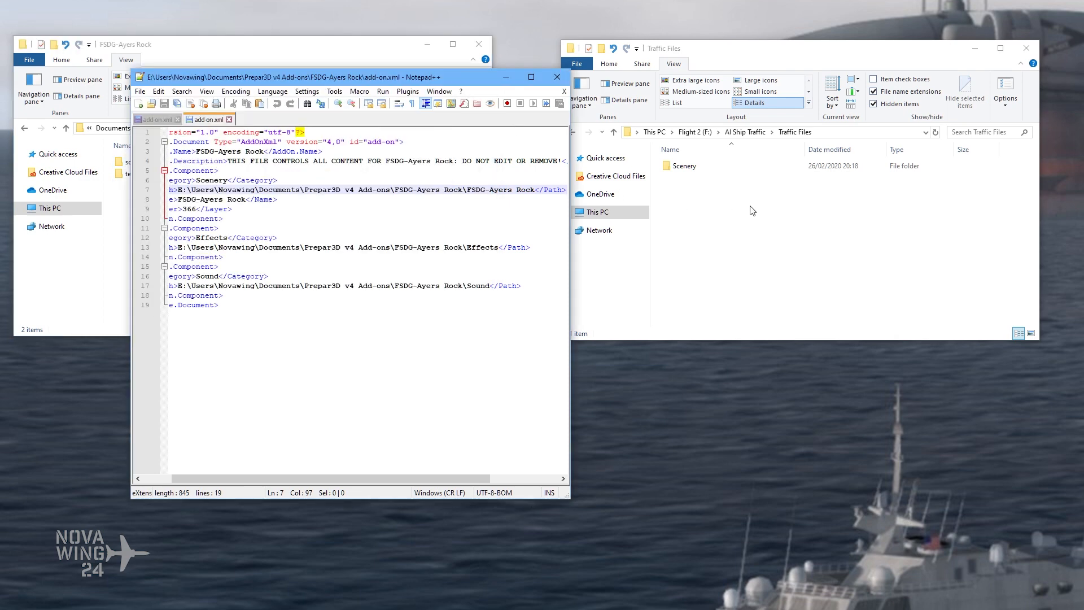
# Step: Copy the Traffic Files folder's path and use it as the Scenery component's path, F:\AI Ship Traffic\Traffic Files, in the AI Ship Traffic add-on.xml
pyautogui.click(836, 133)
pyautogui.hotkey('ctrl', 'c')
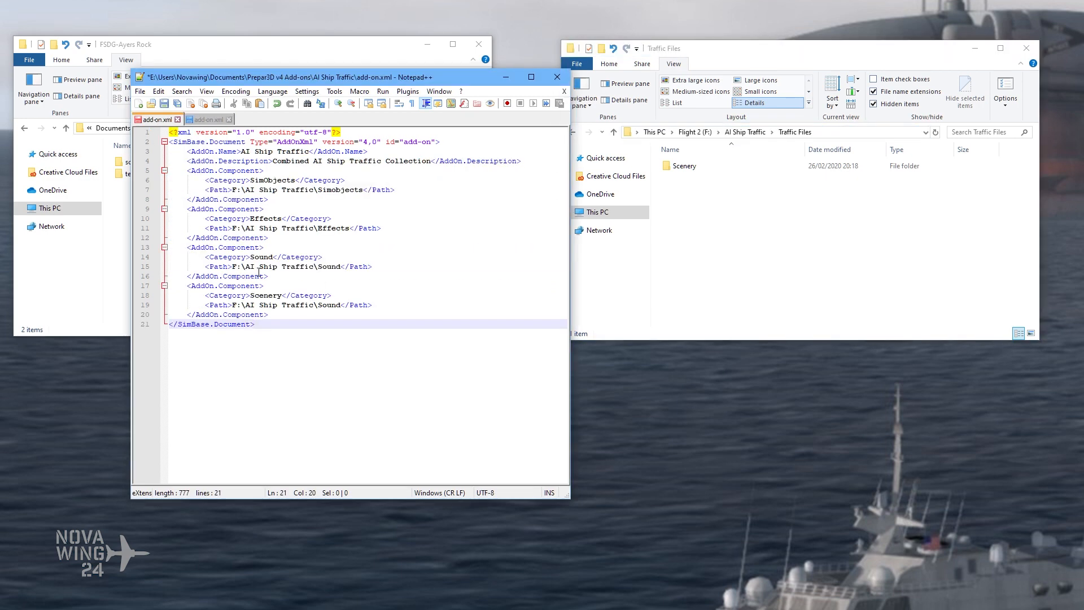
pyautogui.click(261, 275)
pyautogui.moveTo(232, 307); pyautogui.dragTo(341, 306)
pyautogui.hotkey('ctrl', 'v')
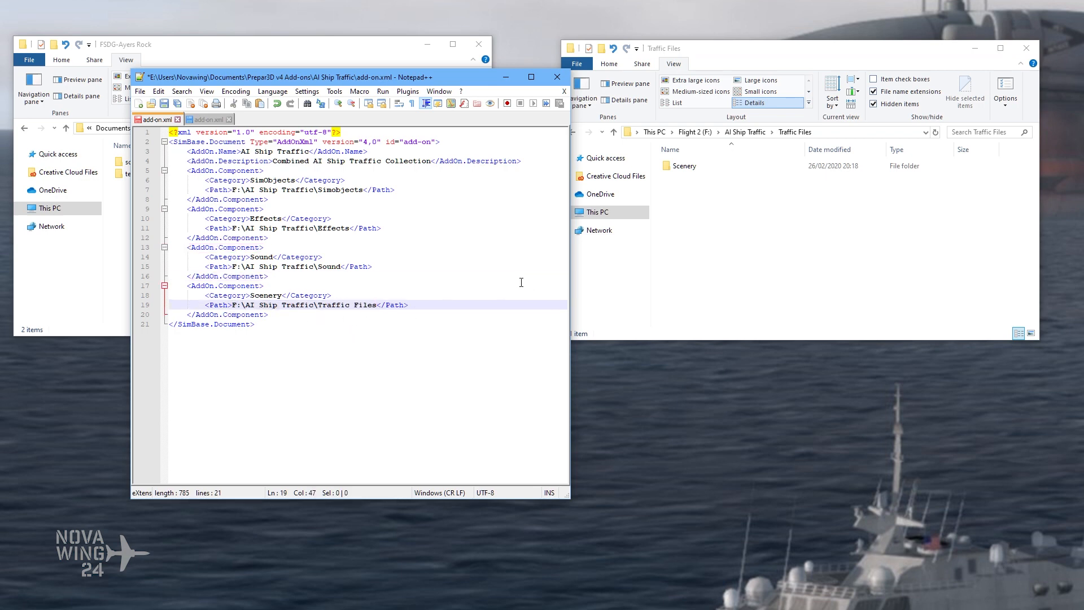
pyautogui.click(287, 320)
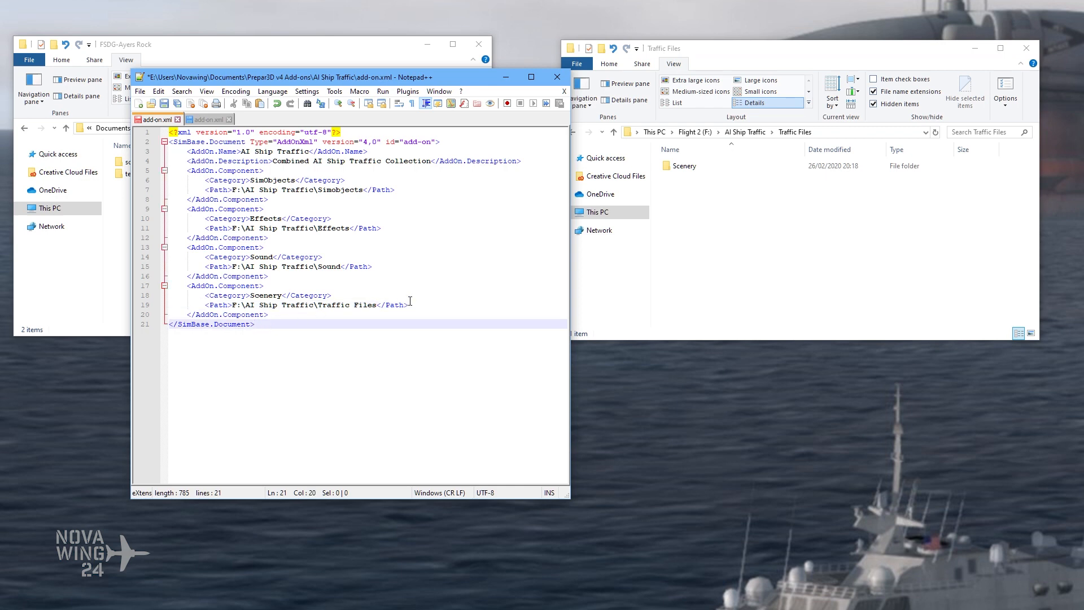
# Step: Copy the Name line from the FSDG-Ayers Rock add-on.xml onto a new line below the Scenery category in the AI Ship Traffic file
pyautogui.hotkey('ctrl', 'Tab')
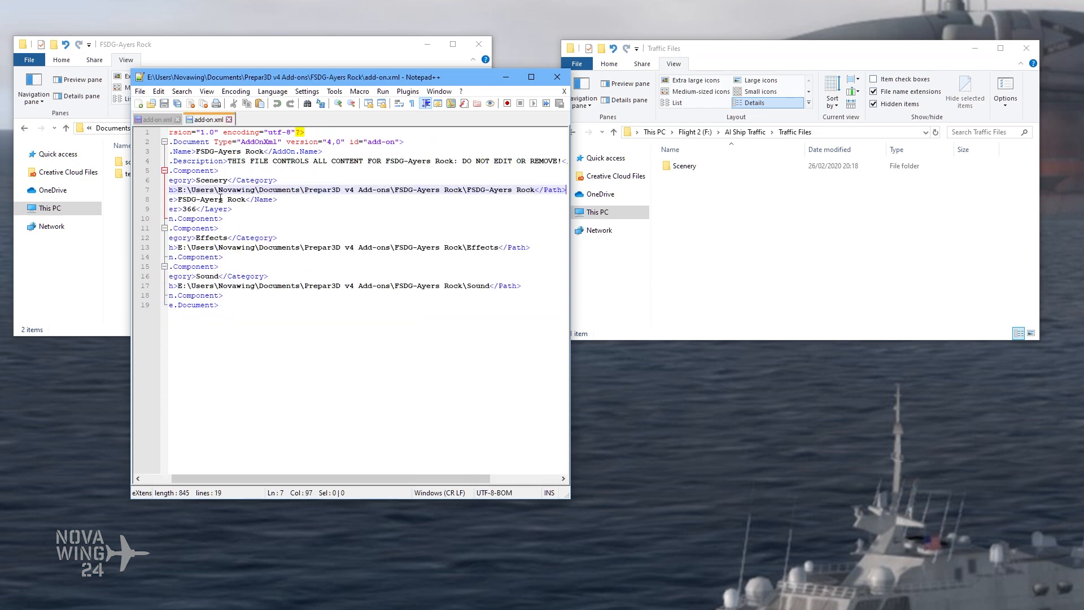
pyautogui.click(253, 203)
pyautogui.press('Home')
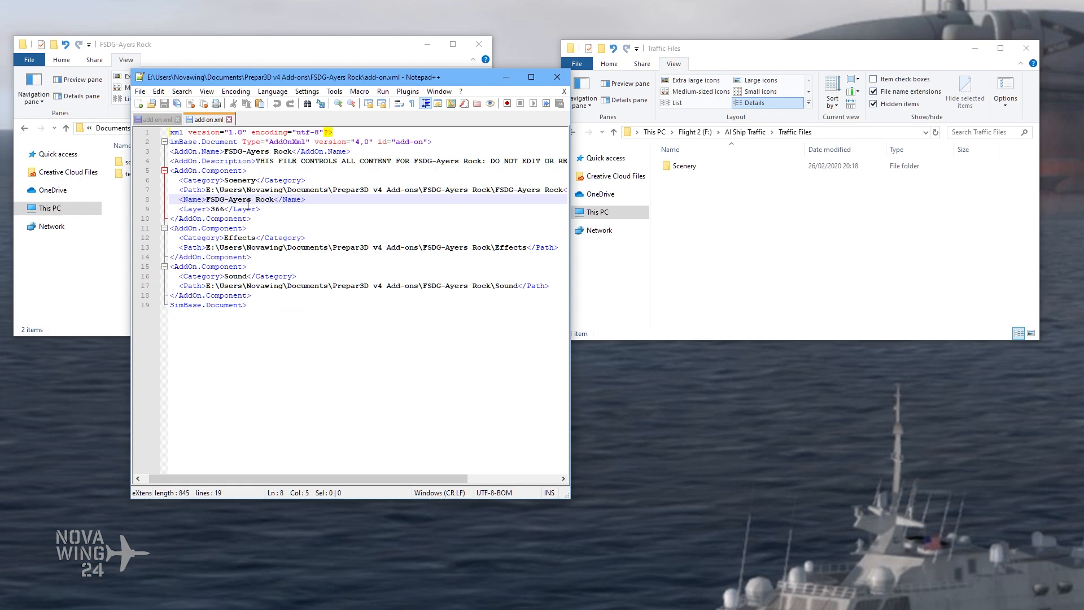
pyautogui.moveTo(308, 201); pyautogui.dragTo(169, 201)
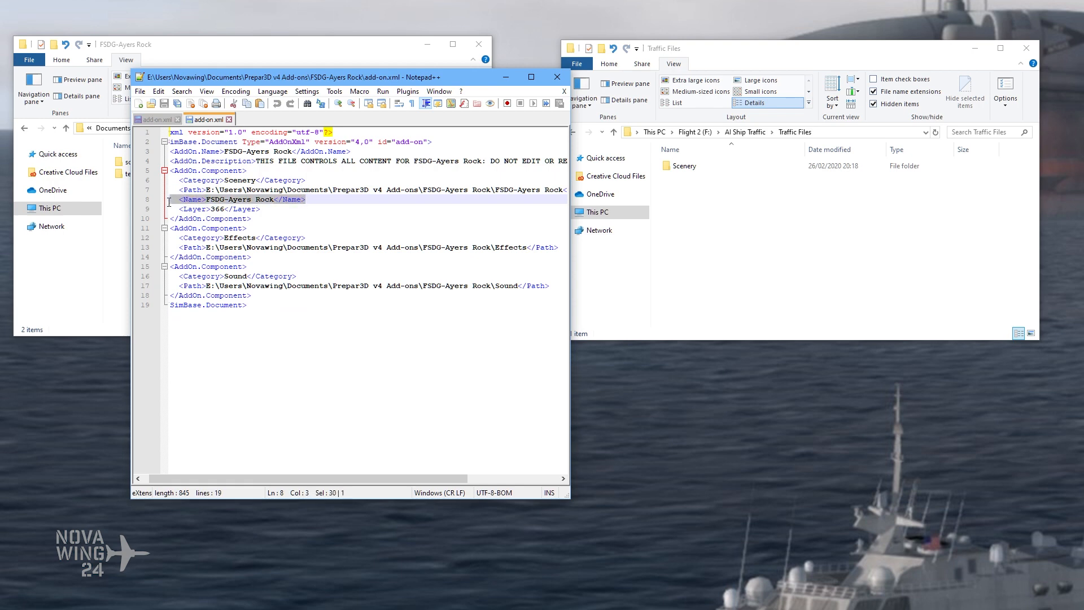
pyautogui.rightClick(179, 197)
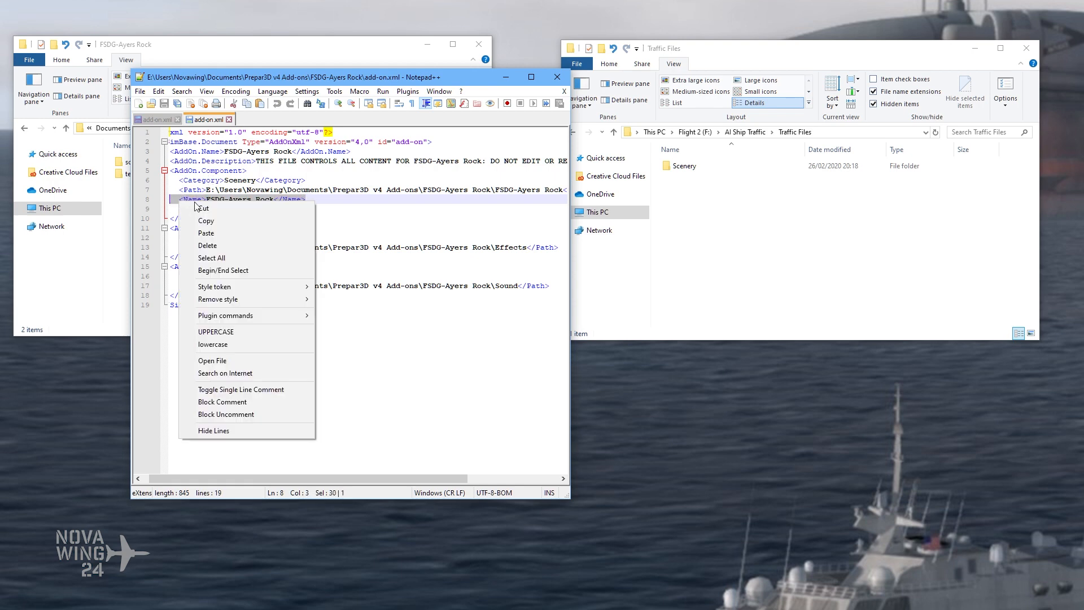
pyautogui.click(226, 220)
pyautogui.click(155, 120)
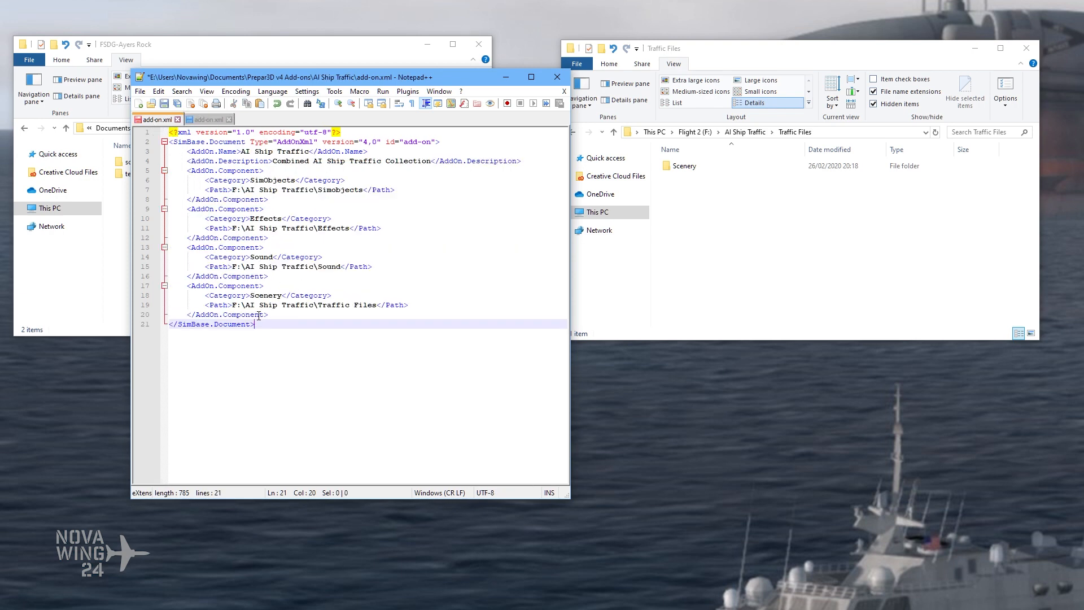
pyautogui.click(341, 294)
pyautogui.press('Return')
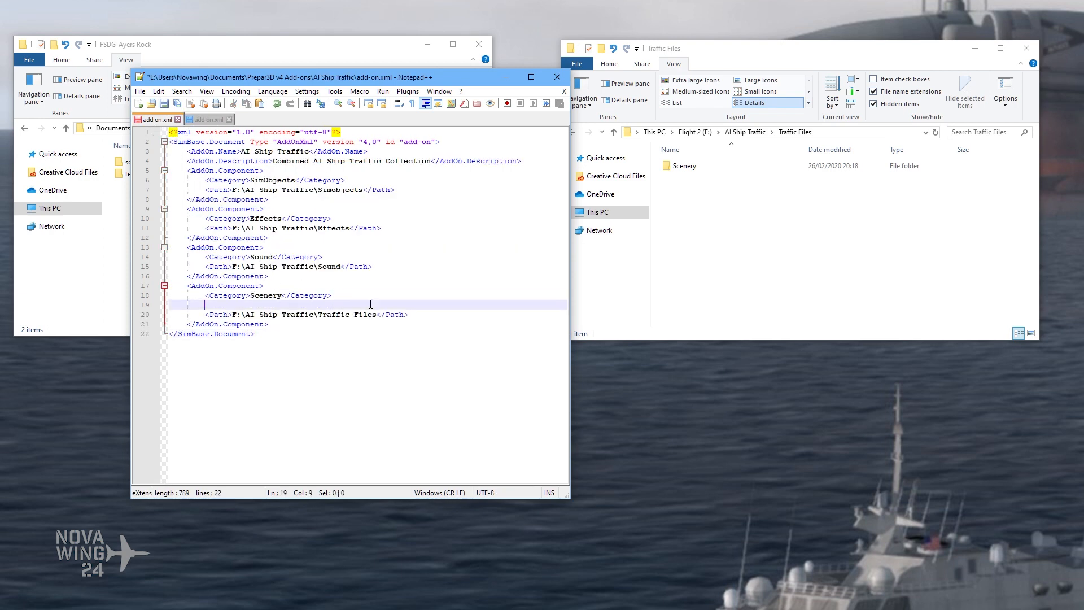
pyautogui.hotkey('ctrl', 'v')
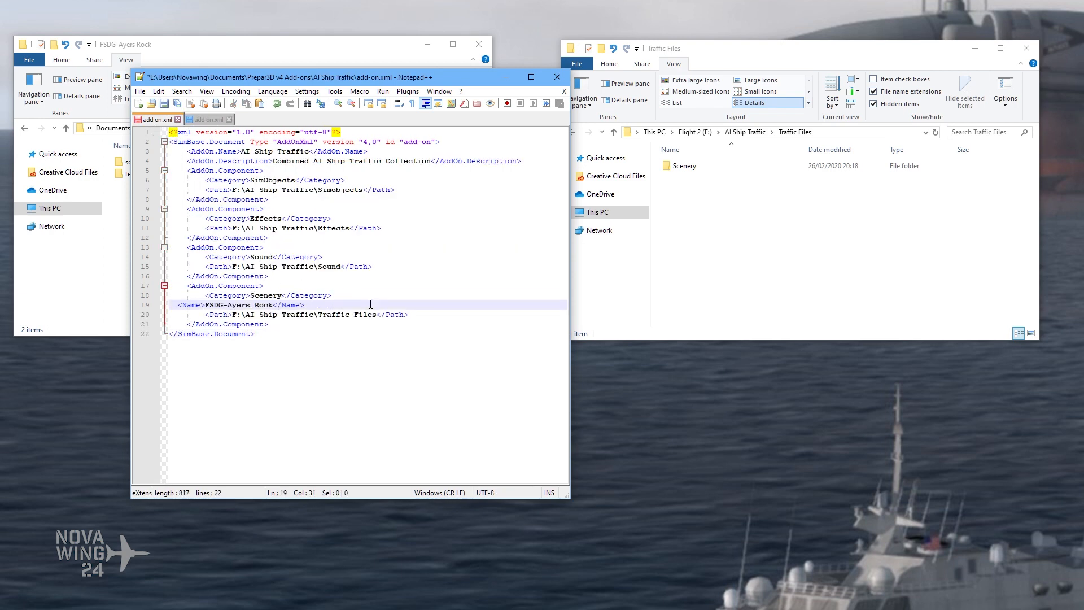
# Step: Indent the pasted Name line by two tabs to align it with the Category and Path lines
pyautogui.click(178, 306)
pyautogui.press('BackSpace')
pyautogui.press('BackSpace')
pyautogui.press('Tab')
pyautogui.press('Tab')
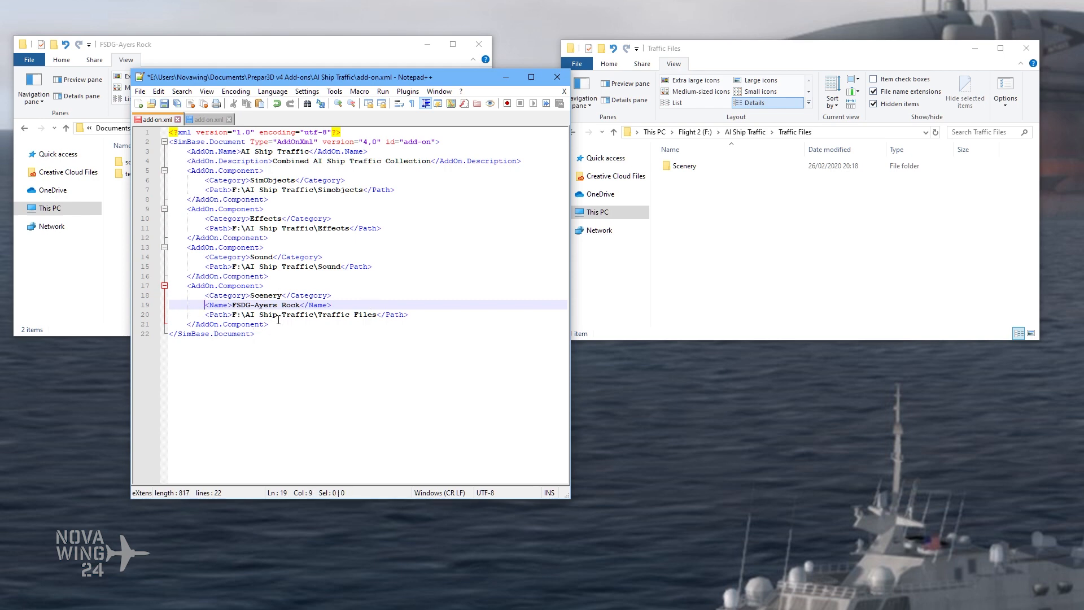
# Step: Change the Scenery component's name to AI Ship Traffic
pyautogui.moveTo(232, 305); pyautogui.dragTo(301, 307)
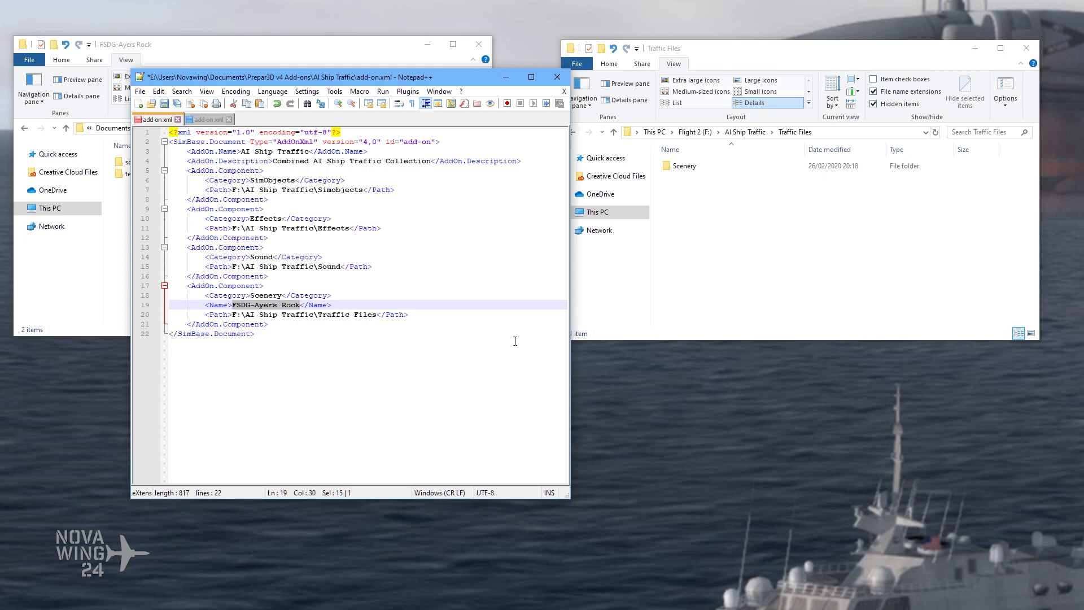
pyautogui.write('AI Ship ')
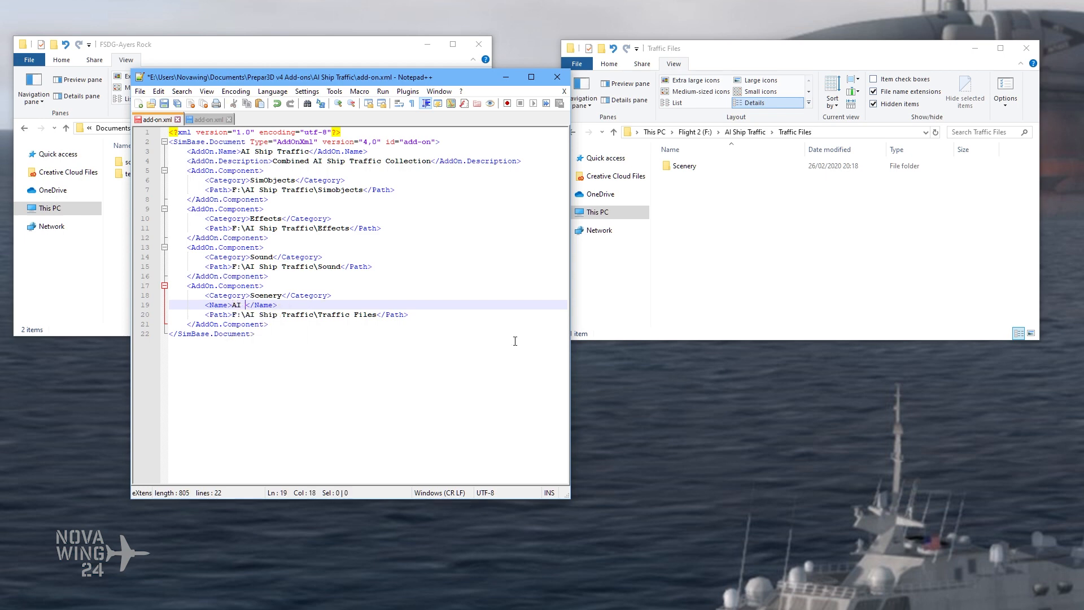
pyautogui.write('Traffic')
pyautogui.press('BackSpace')
pyautogui.click(280, 333)
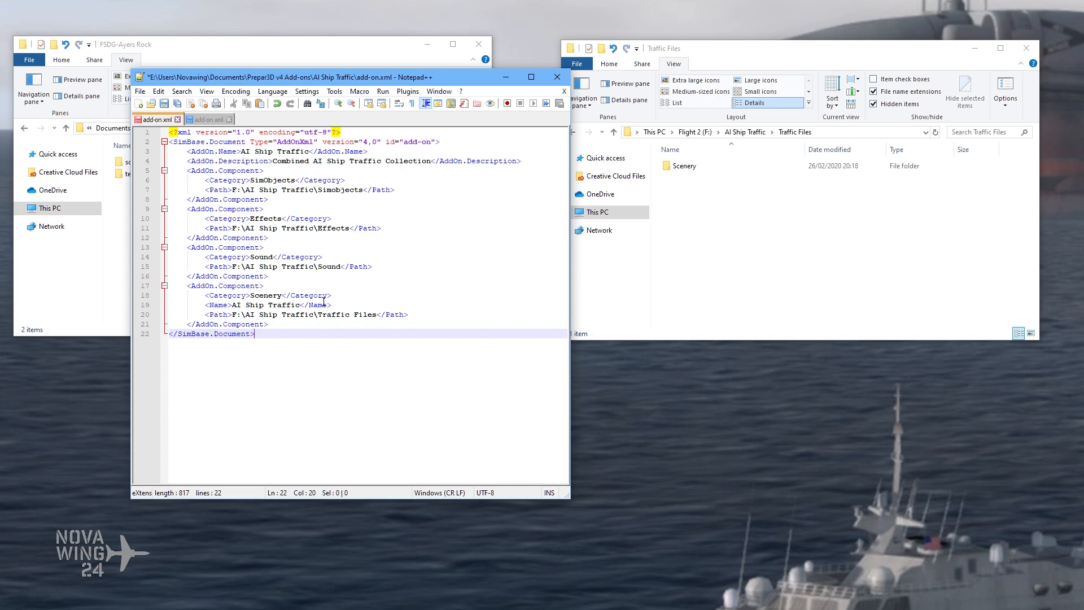
# Step: Close the FSDG-Ayers Rock reference add-on.xml and return from Traffic Files to the F:\AI Ship Traffic folder
pyautogui.click(198, 120)
pyautogui.click(229, 119)
pyautogui.click(622, 199)
pyautogui.click(746, 131)
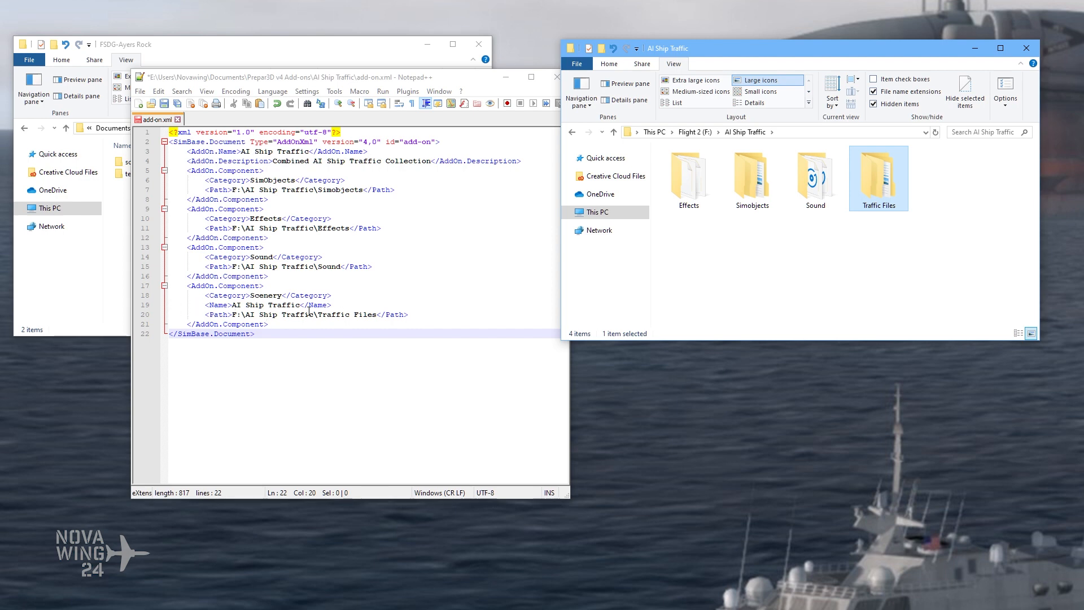
# Step: Save and close the AI Ship Traffic add-on.xml
pyautogui.click(174, 104)
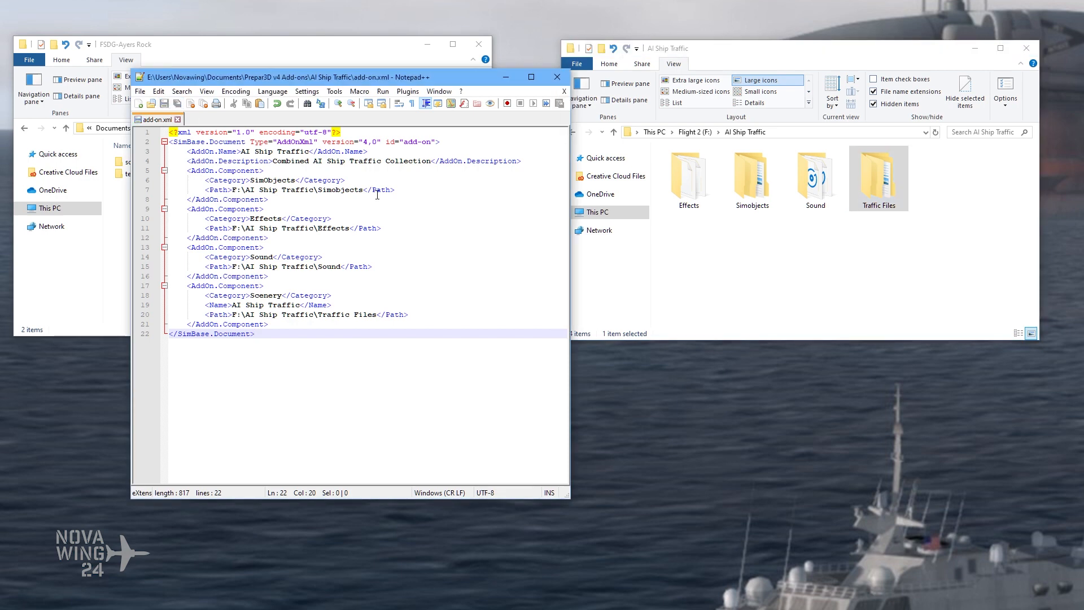
pyautogui.click(178, 119)
# Step: Reopen add-on.xml from the AI Ship Traffic folder in Prepar3D v4 Add-ons to check the saved content, and close it again
pyautogui.click(152, 64)
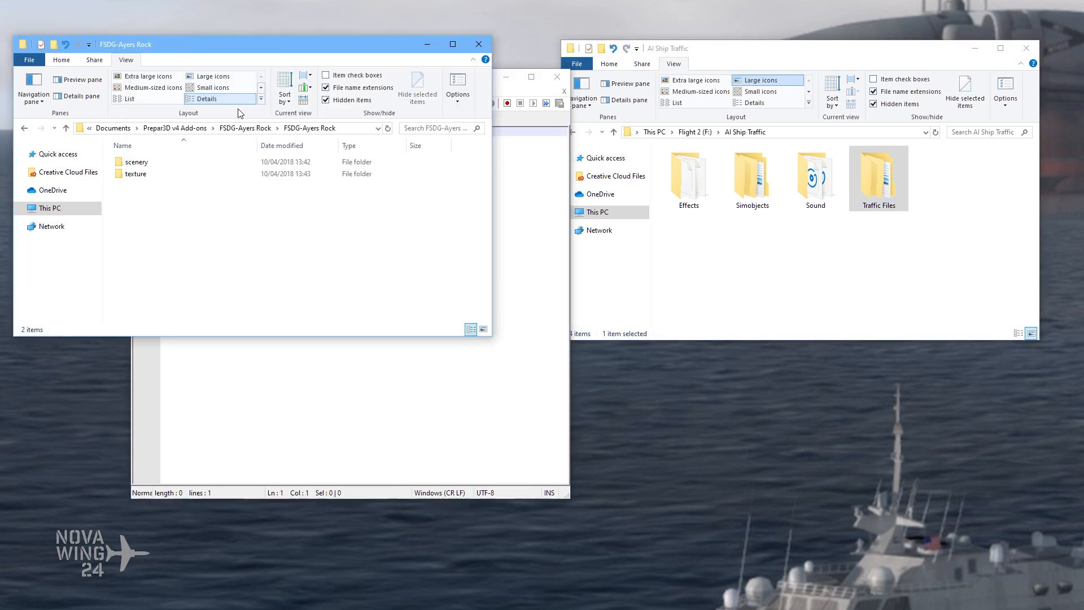
pyautogui.click(244, 133)
pyautogui.click(179, 132)
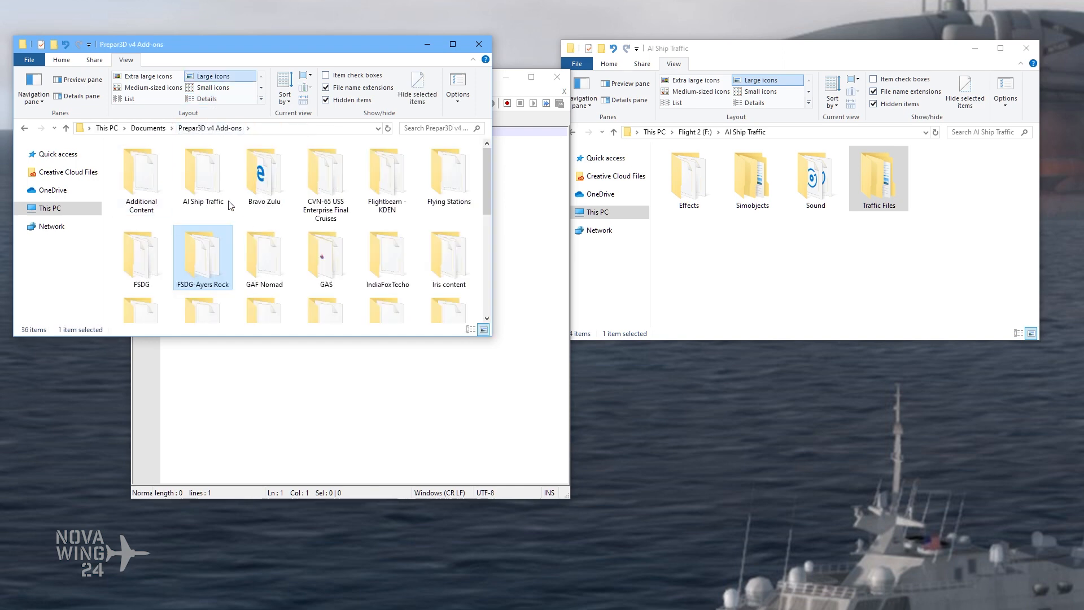
pyautogui.doubleClick(204, 189)
pyautogui.click(163, 190)
pyautogui.rightClick(146, 179)
pyautogui.click(148, 187)
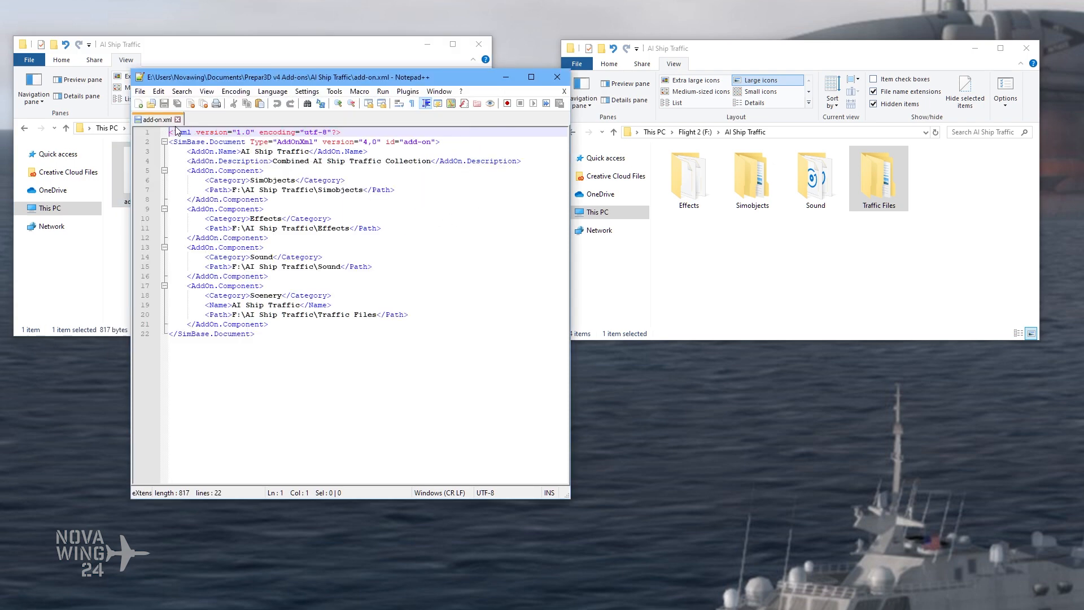
pyautogui.click(177, 120)
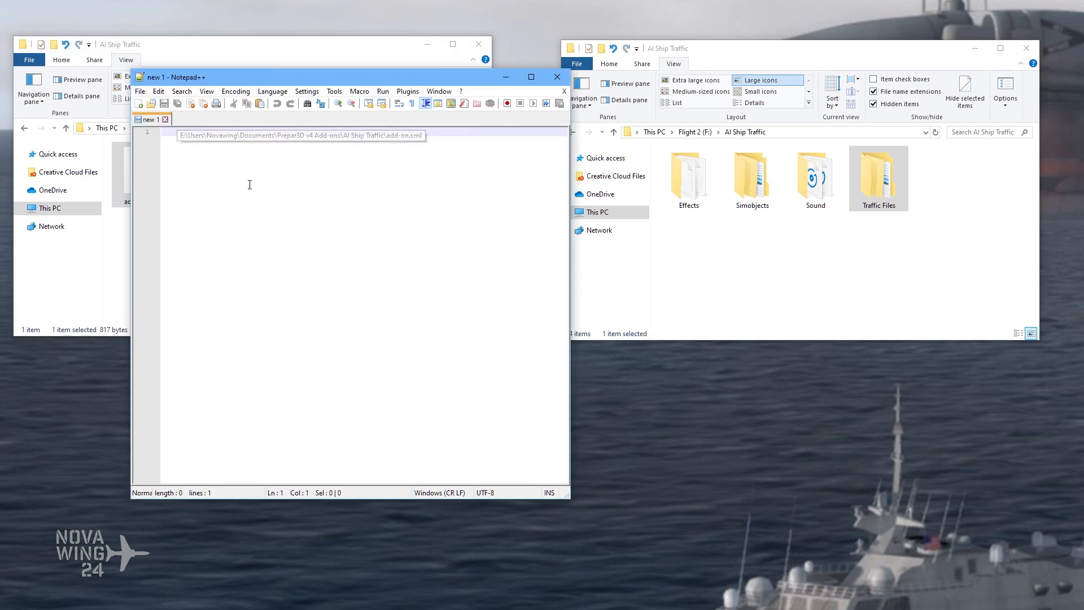
# Step: Minimize the text editor, go back to the Prepar3D v4 Add-ons folder and minimize both folder windows
pyautogui.click(503, 74)
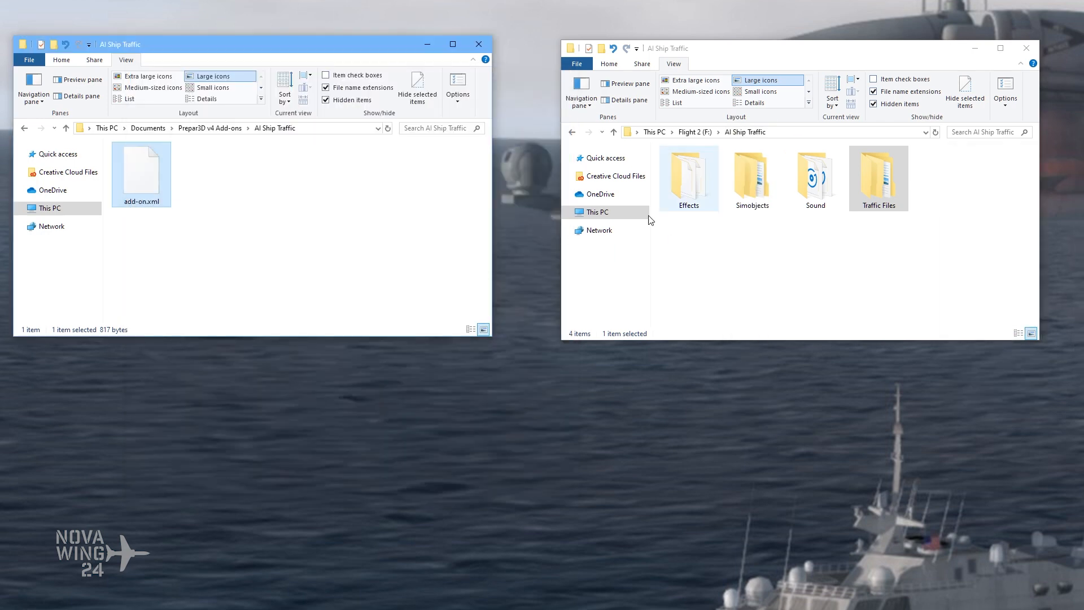
pyautogui.click(239, 162)
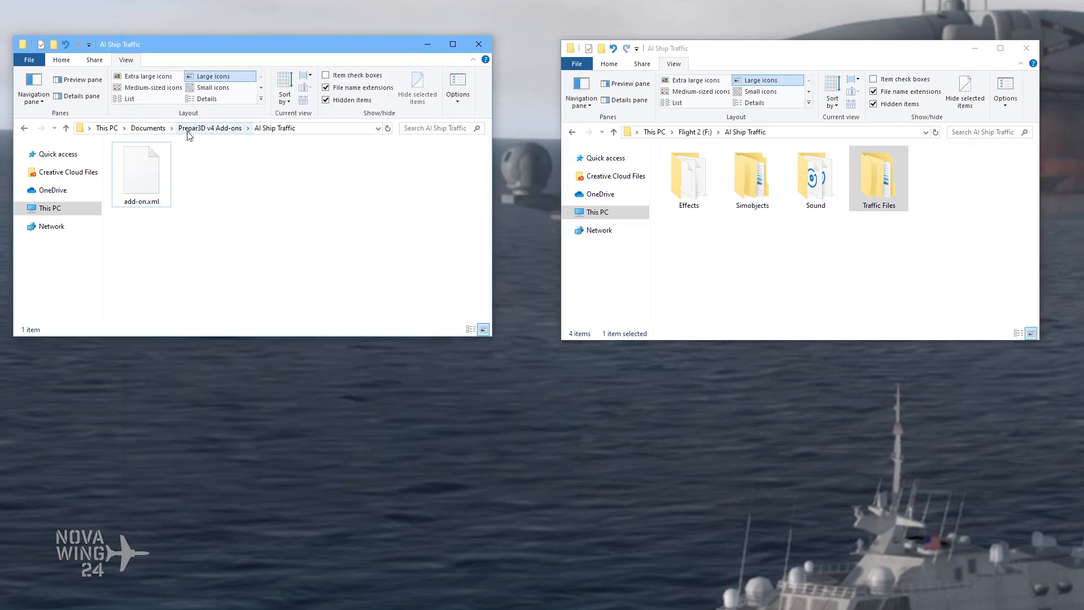
pyautogui.click(207, 129)
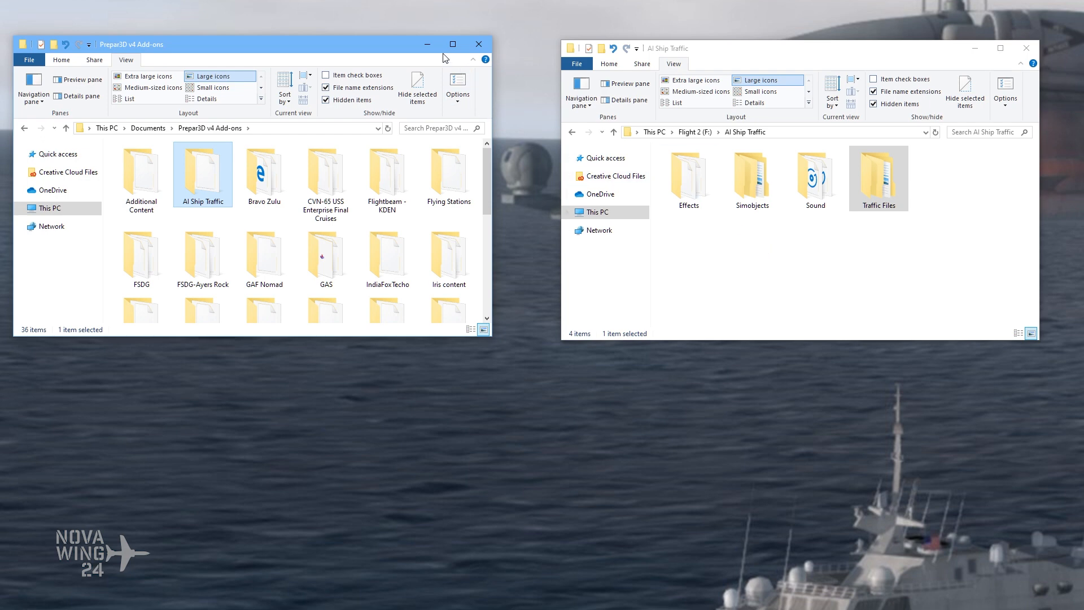
pyautogui.click(426, 46)
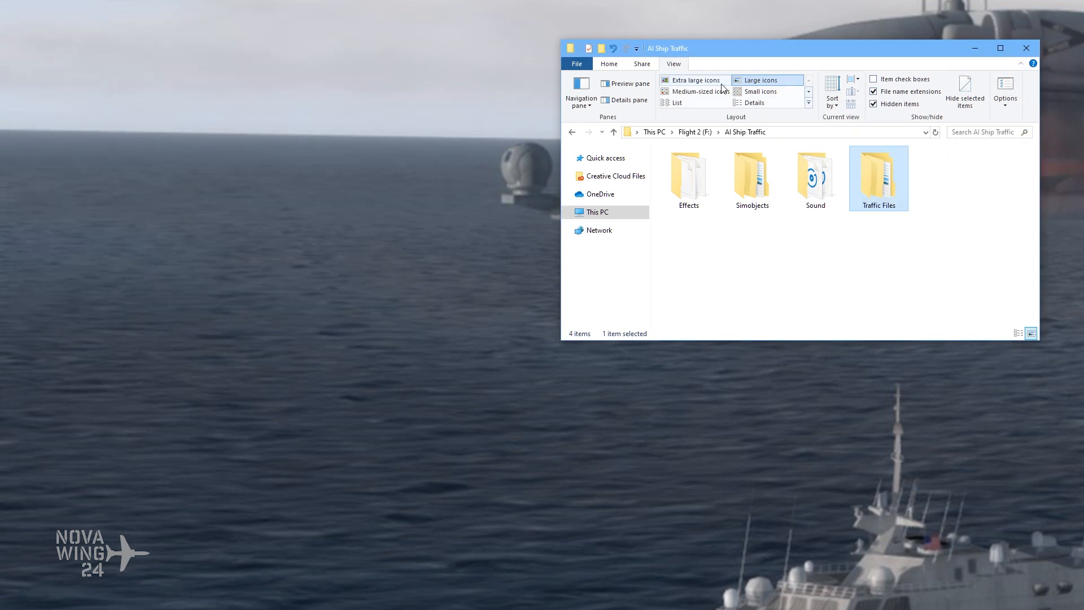
pyautogui.click(977, 49)
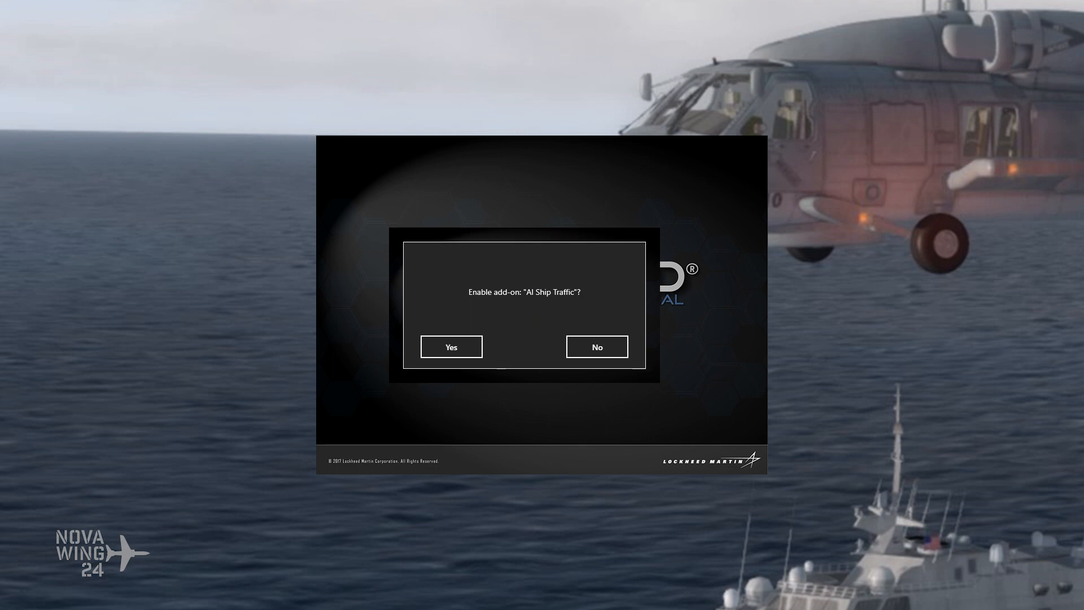
# Step: Switch to File Explorer, look at the add-on.xml in the AI Ship Traffic folder and return to Prepar3D v4 Add-ons
pyautogui.hotkey('alt', 'Tab')
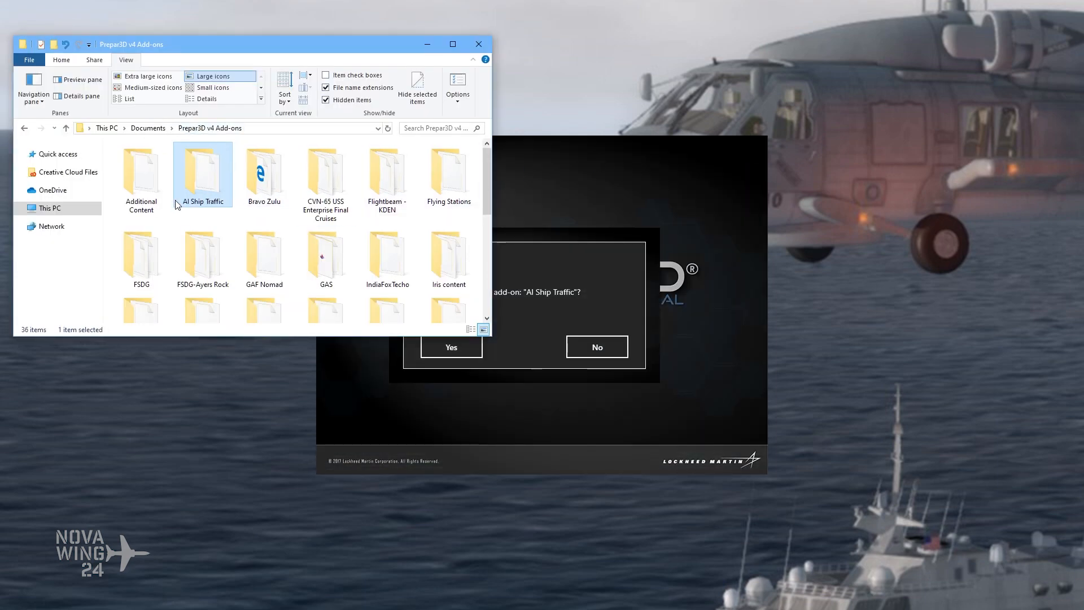
pyautogui.doubleClick(209, 187)
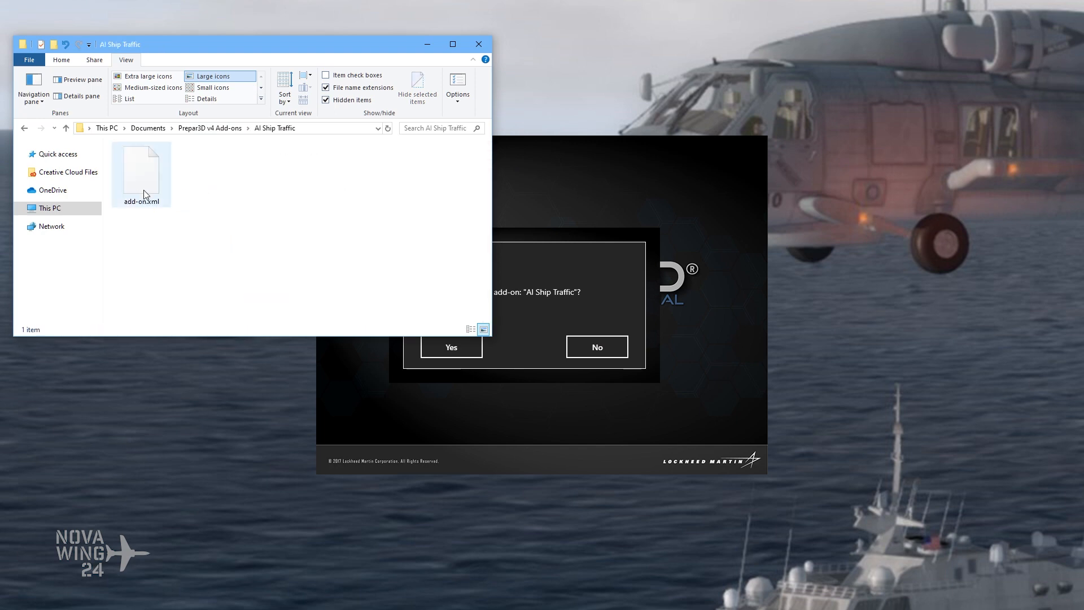
pyautogui.click(224, 132)
# Step: Switch to Prepar3D, agree to enable the AI Ship Traffic add-on and minimize the folder window
pyautogui.click(571, 268)
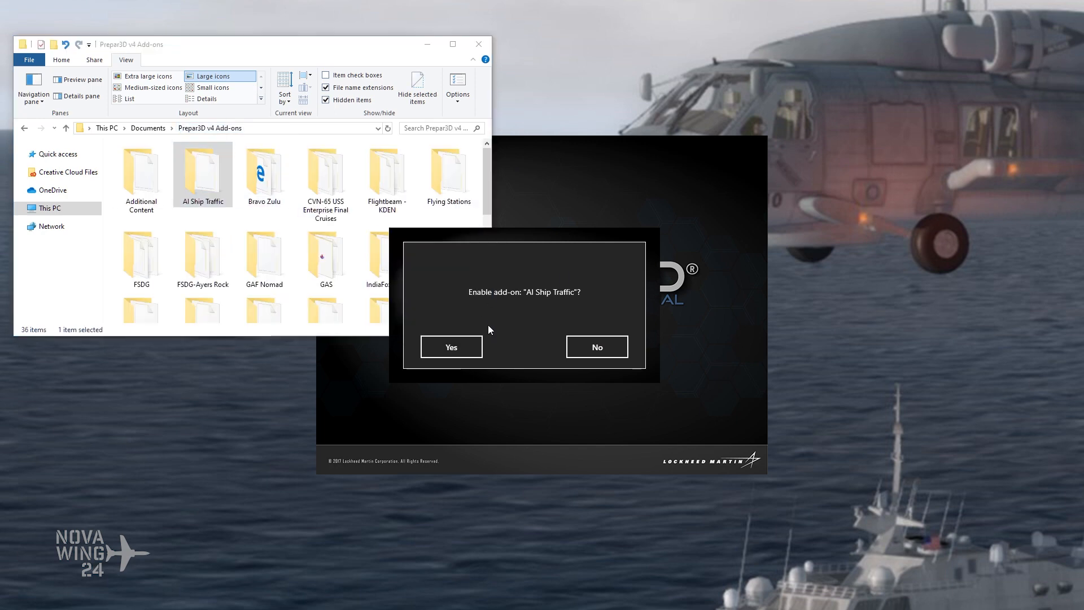
pyautogui.click(452, 347)
pyautogui.click(427, 44)
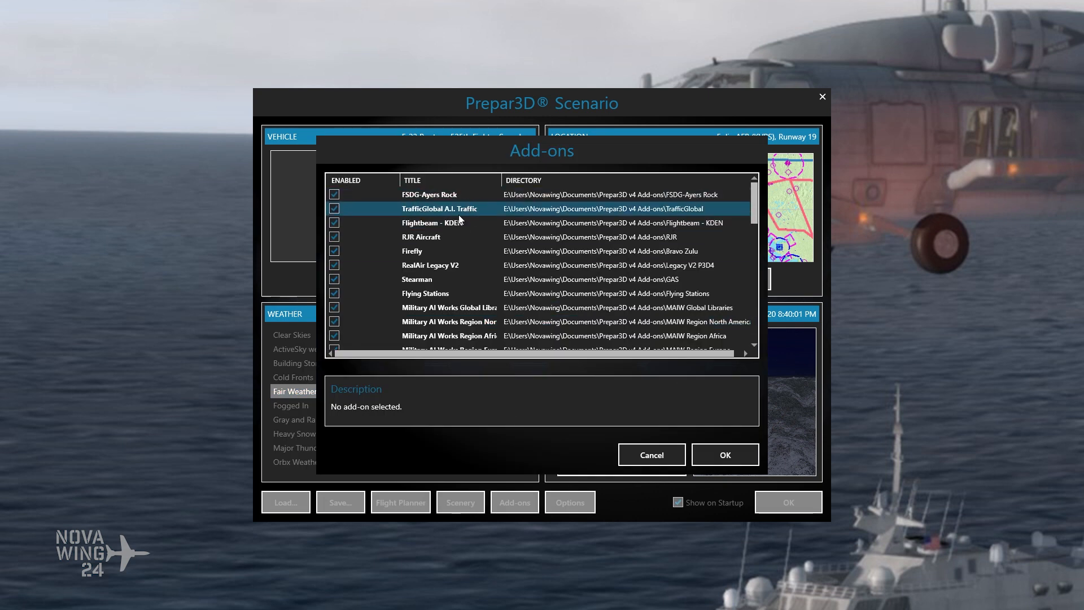
# Step: Look for the AI Ship Traffic entry in Prepar3D's list of add-ons
pyautogui.scroll(-2, 458, 228)
pyautogui.scroll(-4, 456, 243)
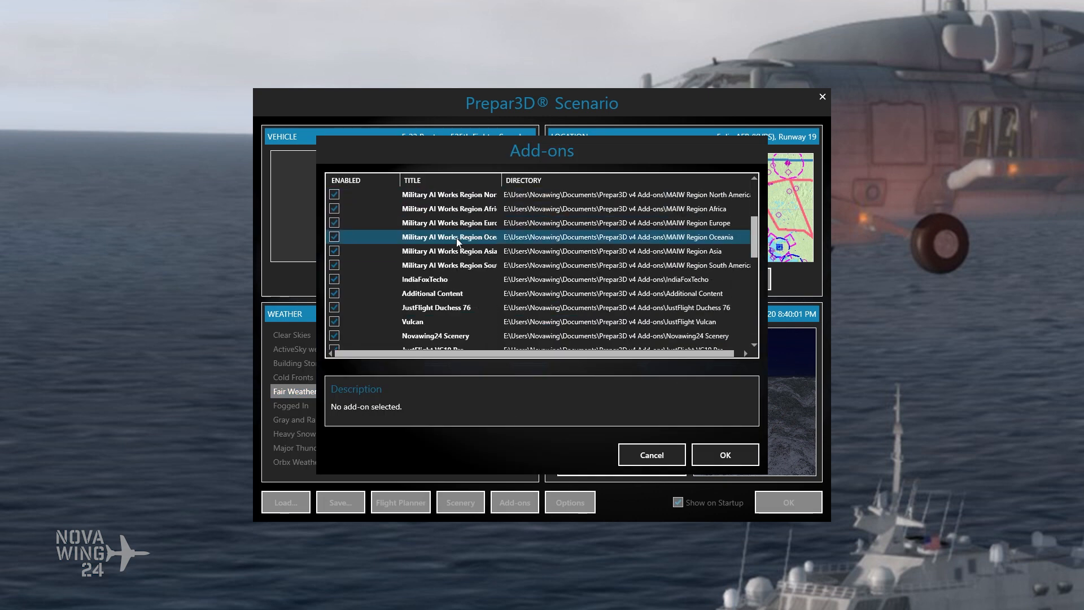
pyautogui.scroll(-1, 454, 254)
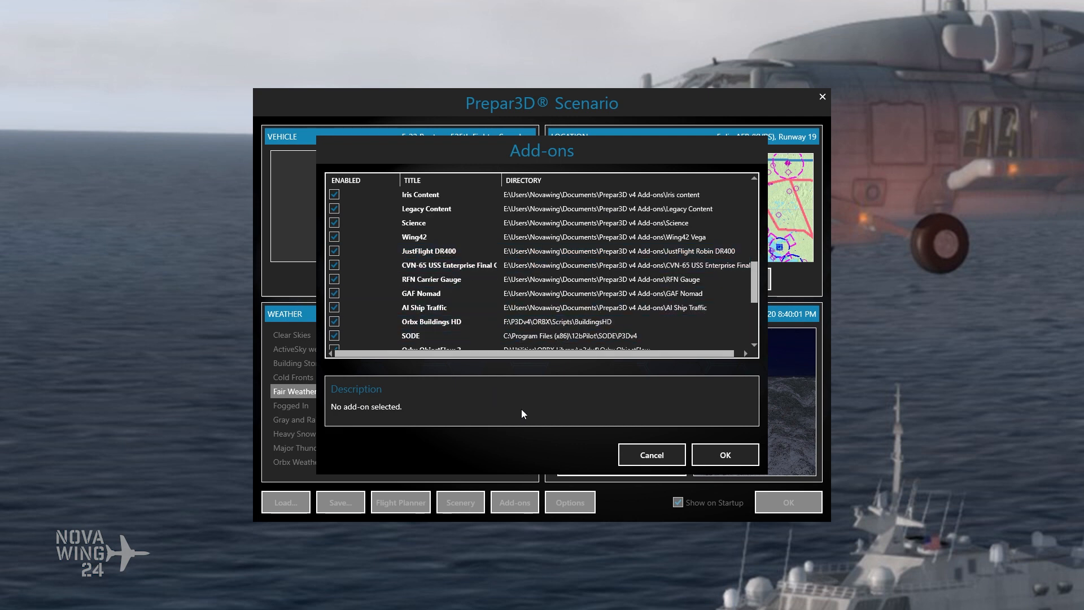
# Step: Close the add-ons list and look through the Scenery Library for the AI Ship Traffic entry and its priority among the scenery areas
pyautogui.click(647, 454)
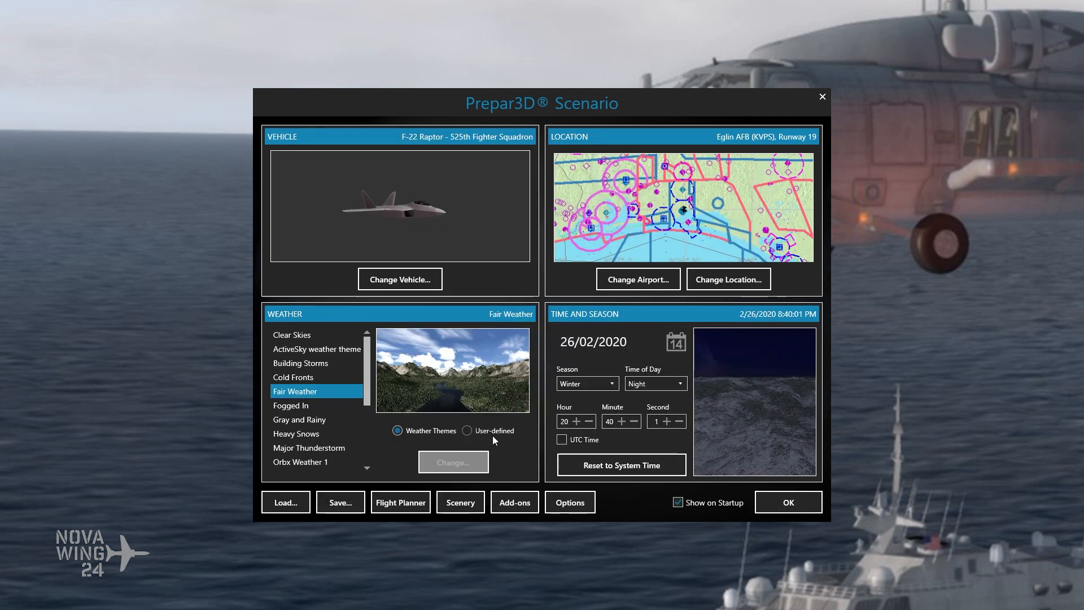
pyautogui.click(460, 502)
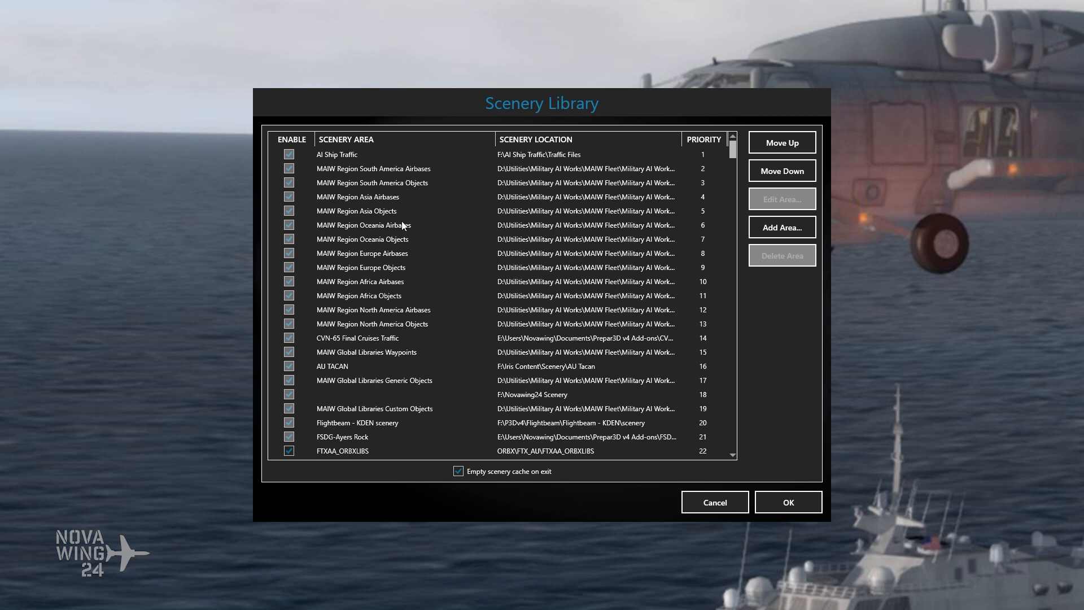
pyautogui.scroll(-2, 411, 249)
pyautogui.scroll(2, 412, 239)
pyautogui.scroll(-2, 412, 239)
pyautogui.scroll(-1, 400, 273)
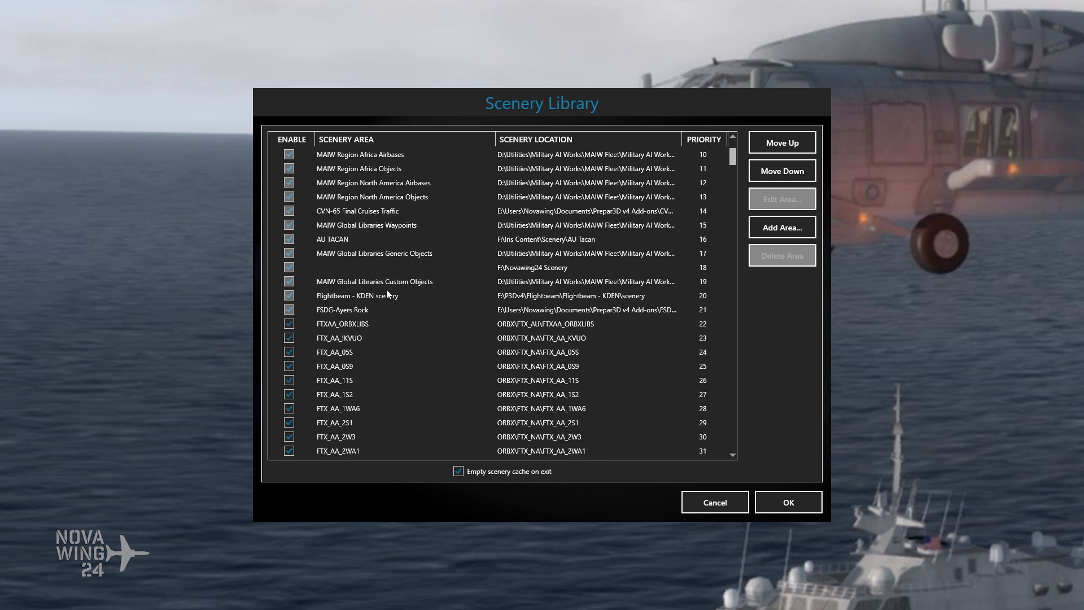
pyautogui.scroll(-3, 360, 303)
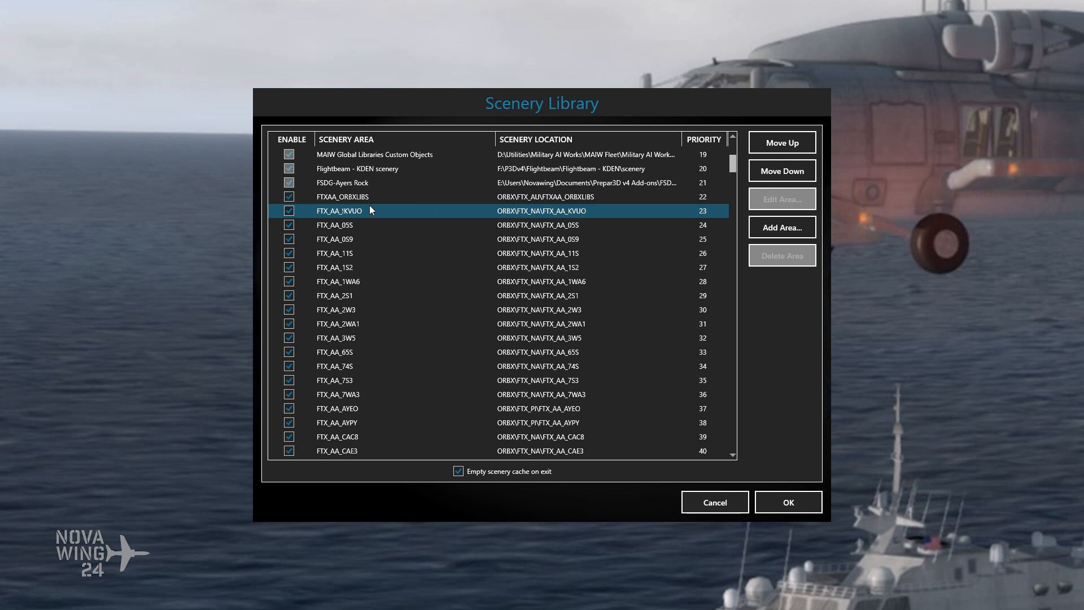
pyautogui.scroll(-4, 370, 205)
pyautogui.scroll(4, 368, 212)
pyautogui.scroll(-4, 368, 211)
pyautogui.scroll(-2, 370, 223)
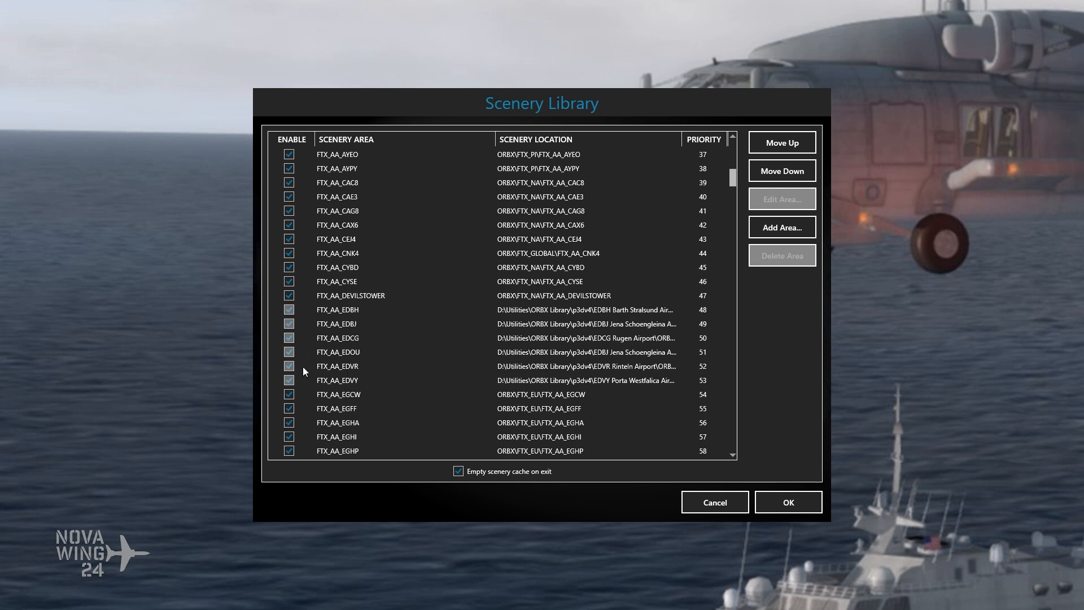
pyautogui.scroll(12, 390, 333)
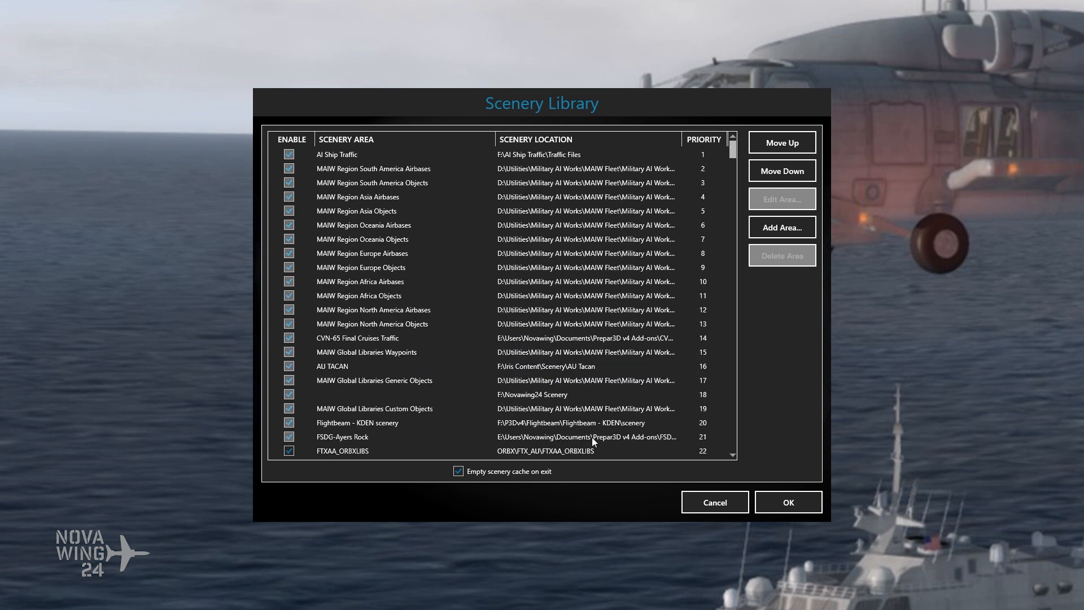
pyautogui.click(716, 500)
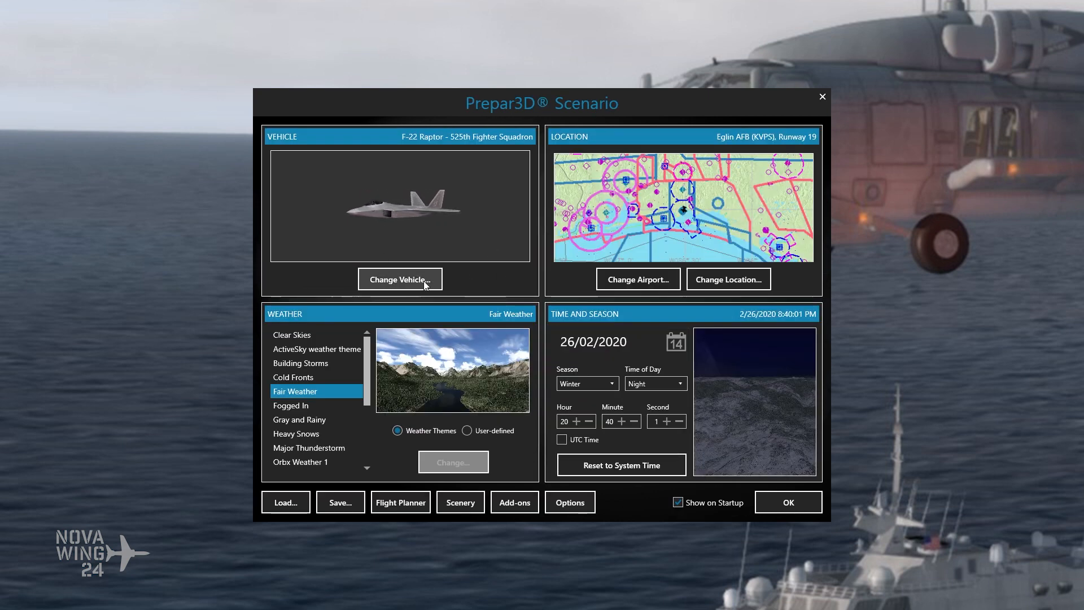
# Step: Search the vehicles for "nomad" and select Nomad Flying Doctors
pyautogui.click(402, 279)
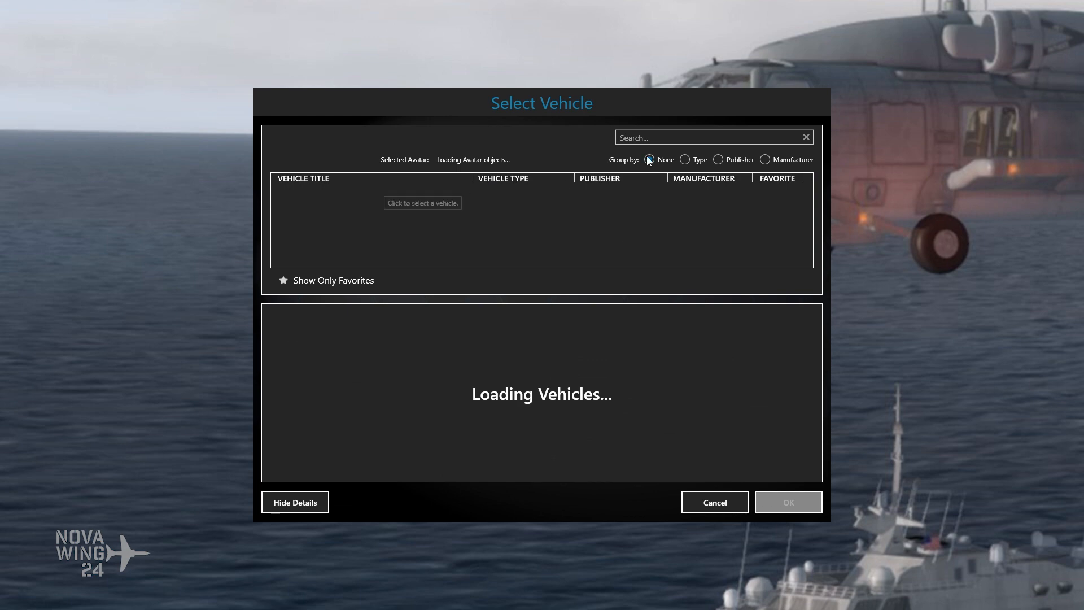
pyautogui.click(637, 138)
pyautogui.write('nomad')
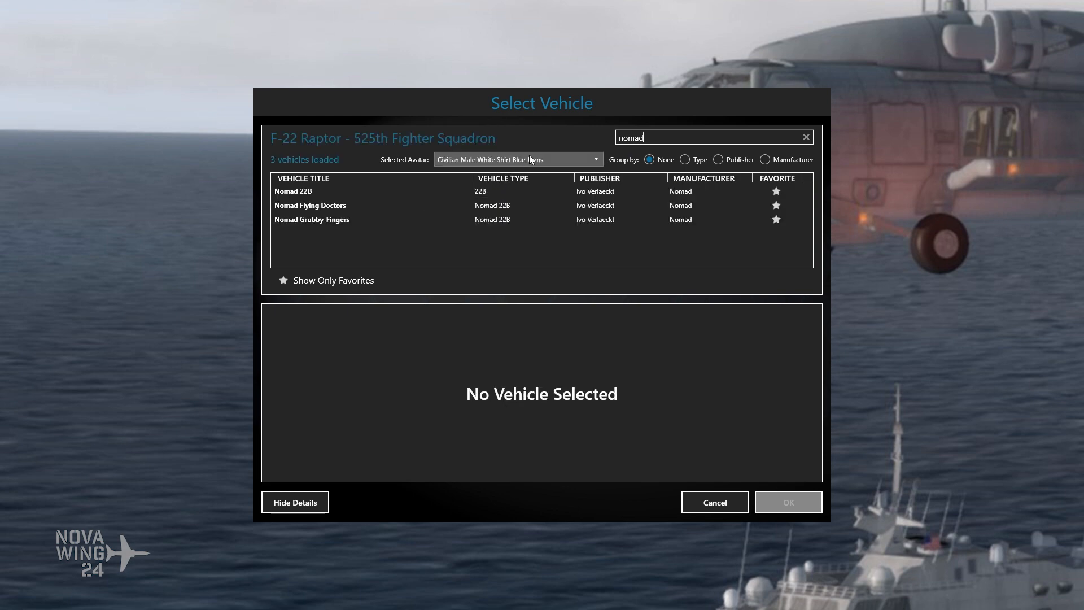
pyautogui.click(338, 205)
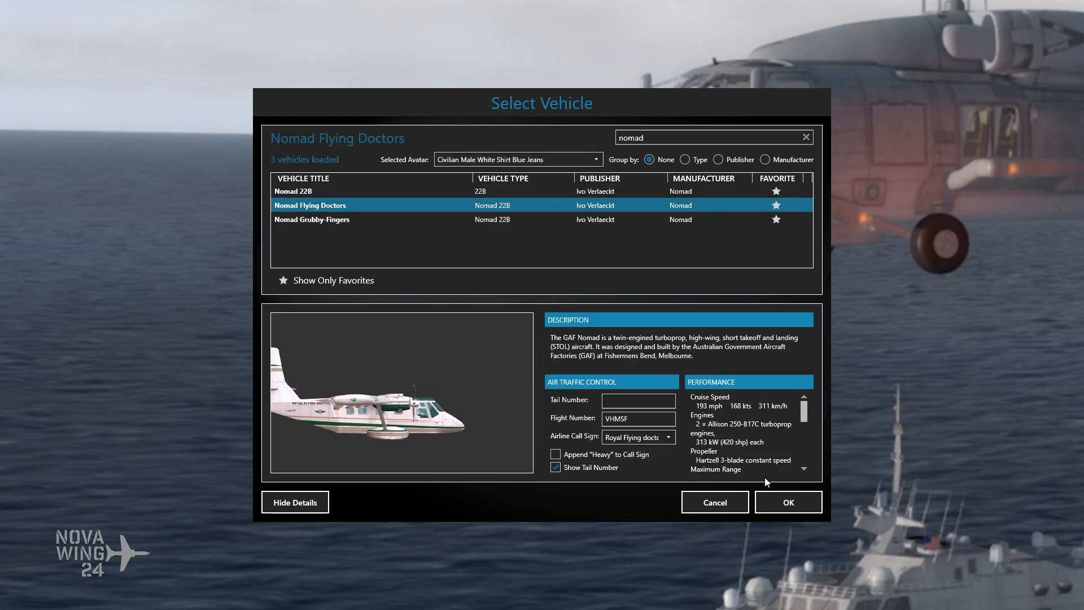
# Step: Browse the list of available avatars, close it and confirm the vehicle selection
pyautogui.click(586, 159)
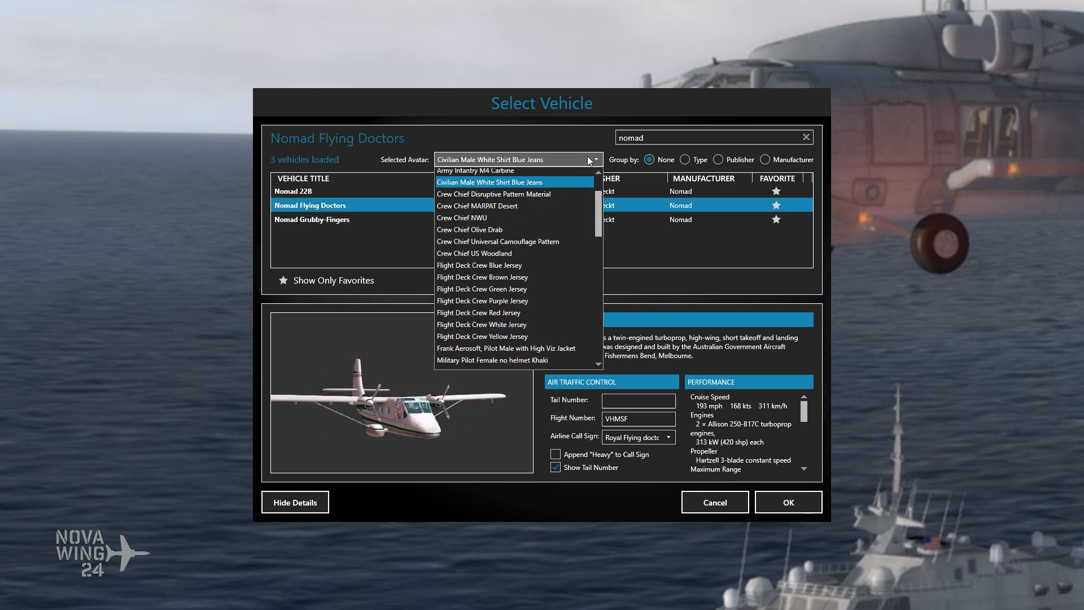
pyautogui.scroll(-10, 557, 211)
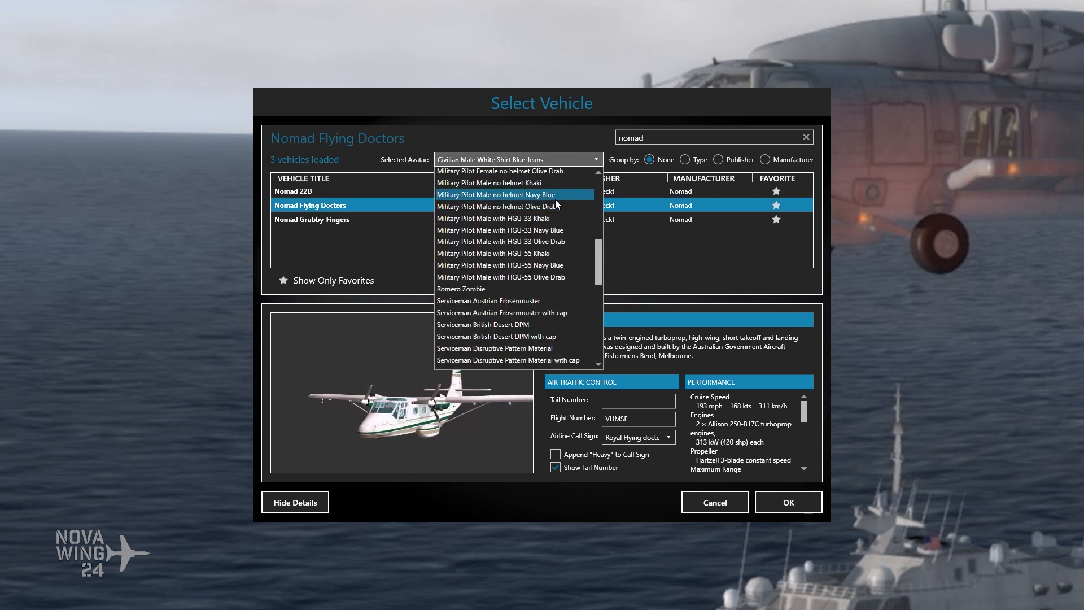
pyautogui.scroll(-2, 551, 203)
pyautogui.scroll(8, 555, 204)
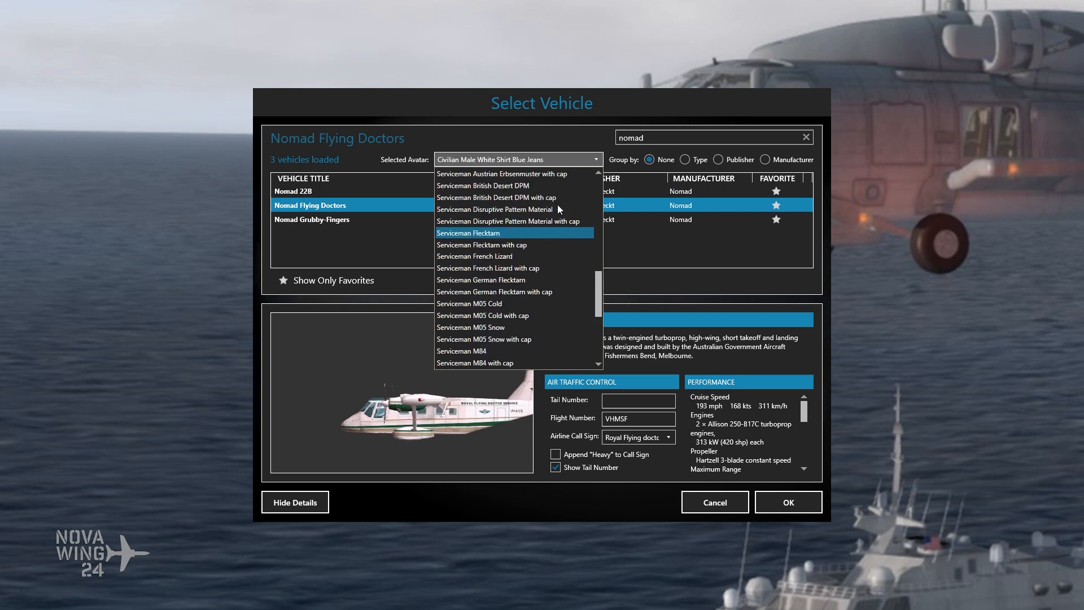
pyautogui.scroll(8, 556, 202)
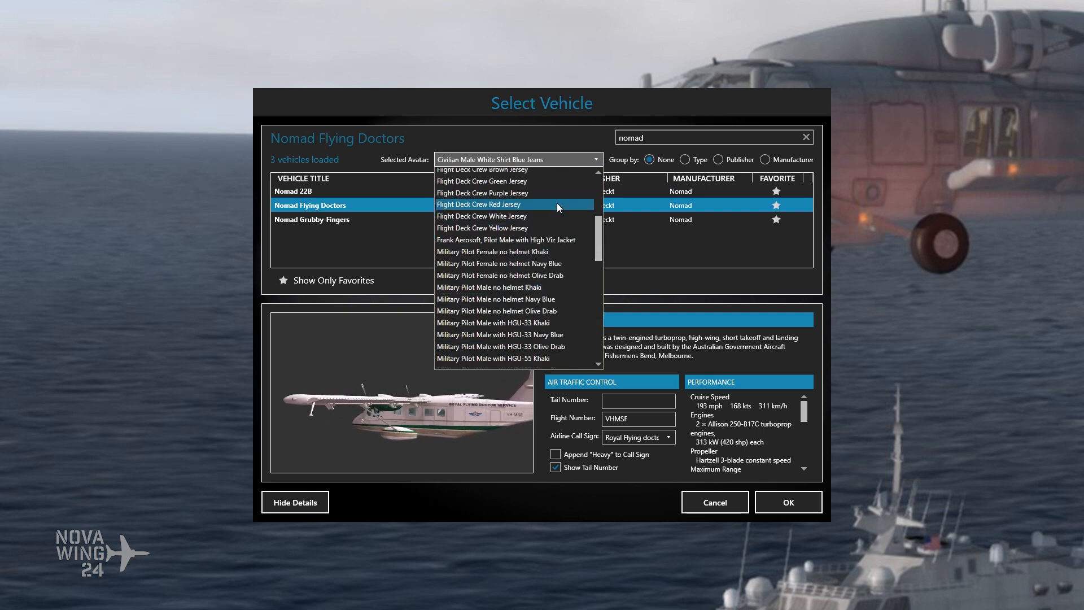
pyautogui.click(554, 161)
pyautogui.click(792, 503)
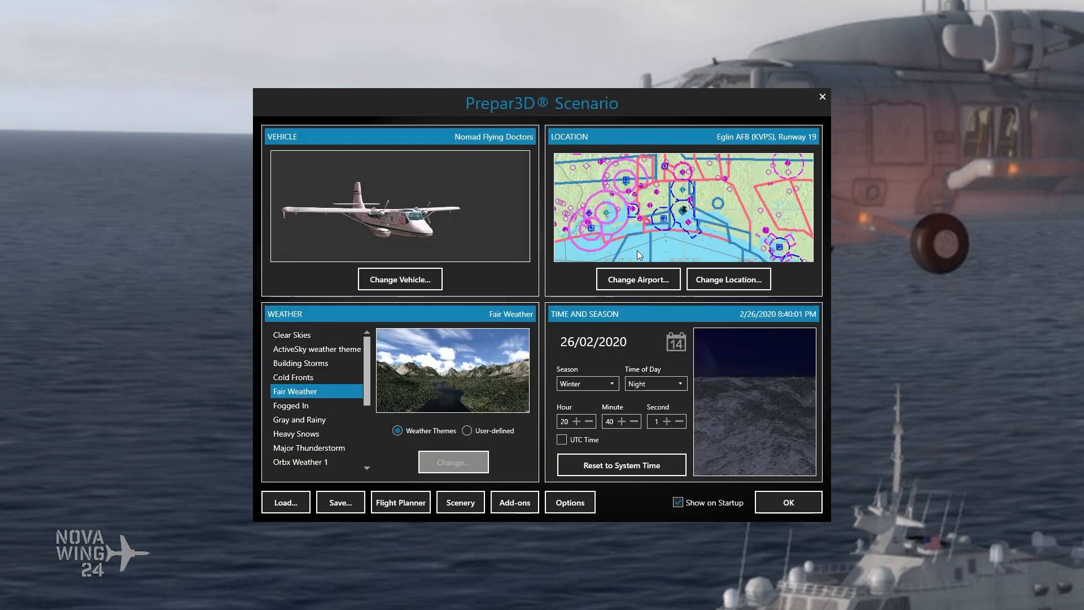
# Step: Set the scenario's starting airport to Nadi Intl (NFFN) in the Fiji Islands, starting on the active runway
pyautogui.click(618, 281)
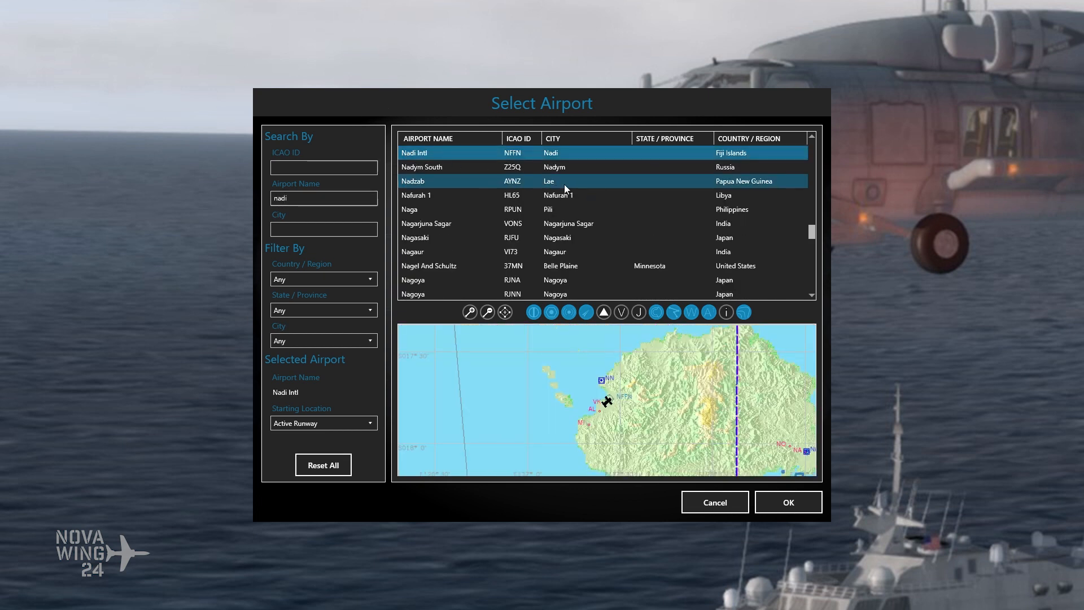
pyautogui.click(780, 500)
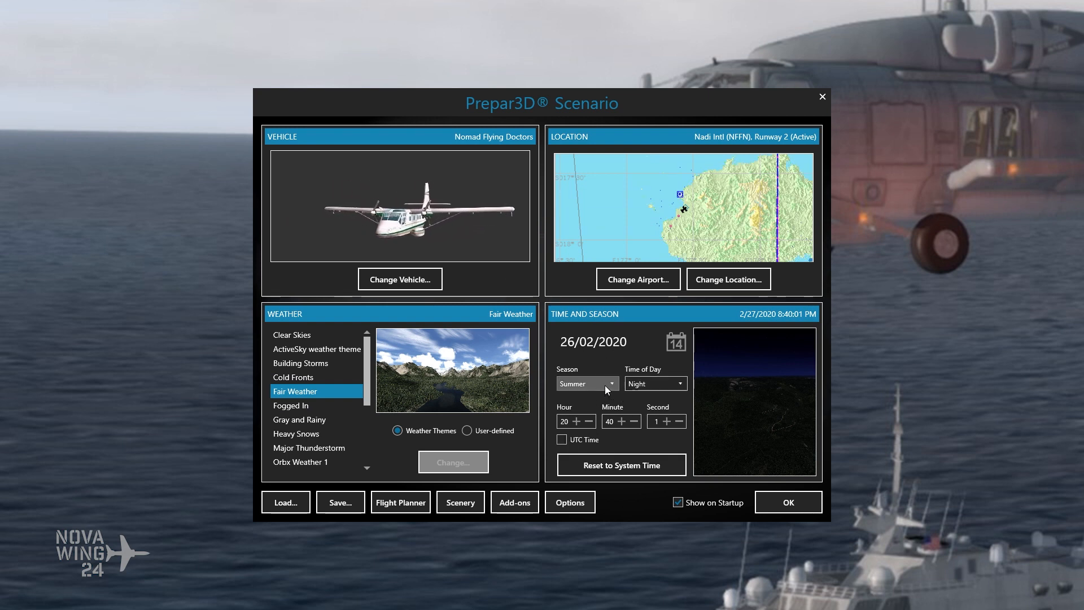
# Step: Set the scenario's time of day to Day and its date to 25/02/2020, and start the flight
pyautogui.click(652, 385)
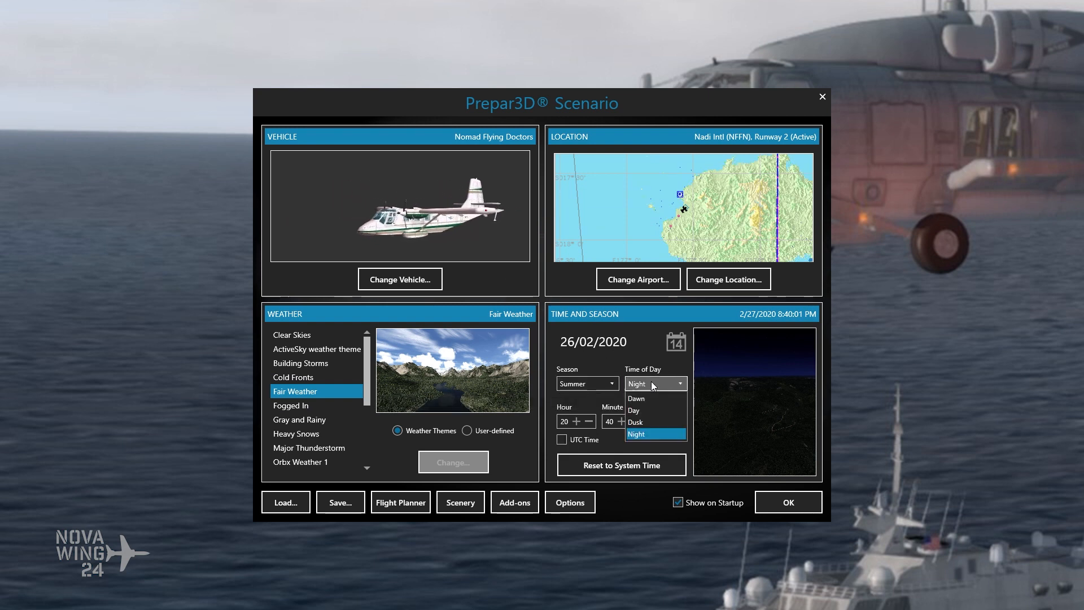
pyautogui.click(651, 417)
pyautogui.click(649, 353)
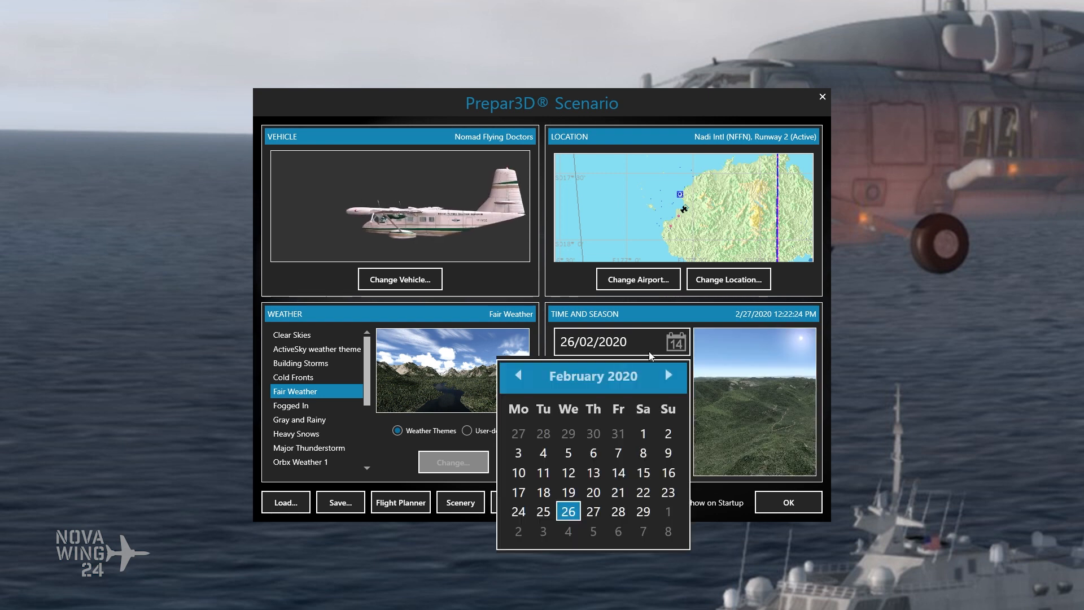
pyautogui.click(548, 510)
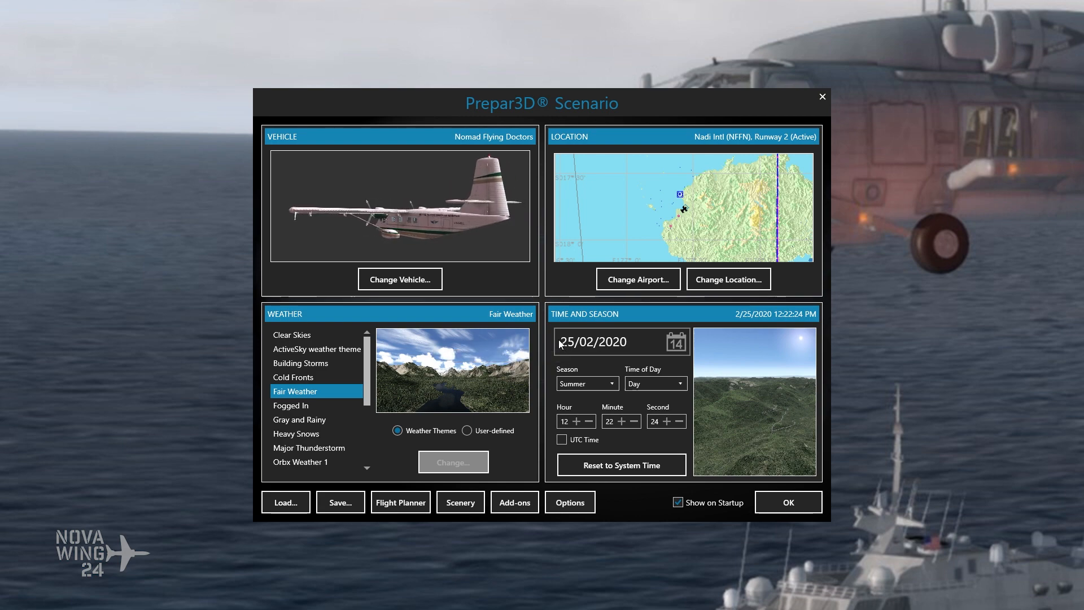
pyautogui.click(788, 502)
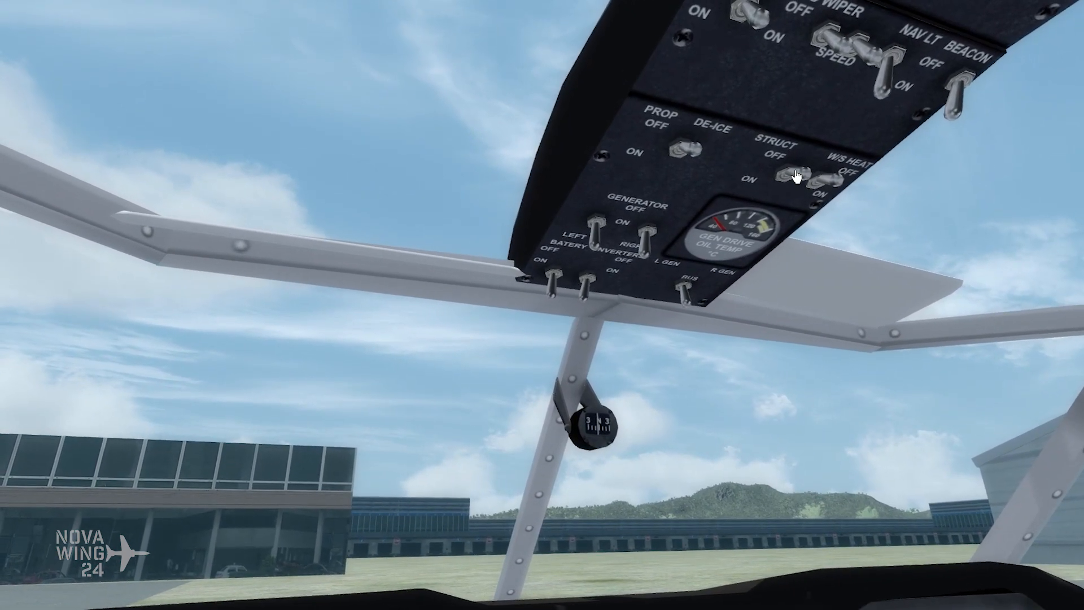
# Step: Switch on the taxi light and the landing light on the Nomad's overhead cockpit panel
pyautogui.click(797, 177)
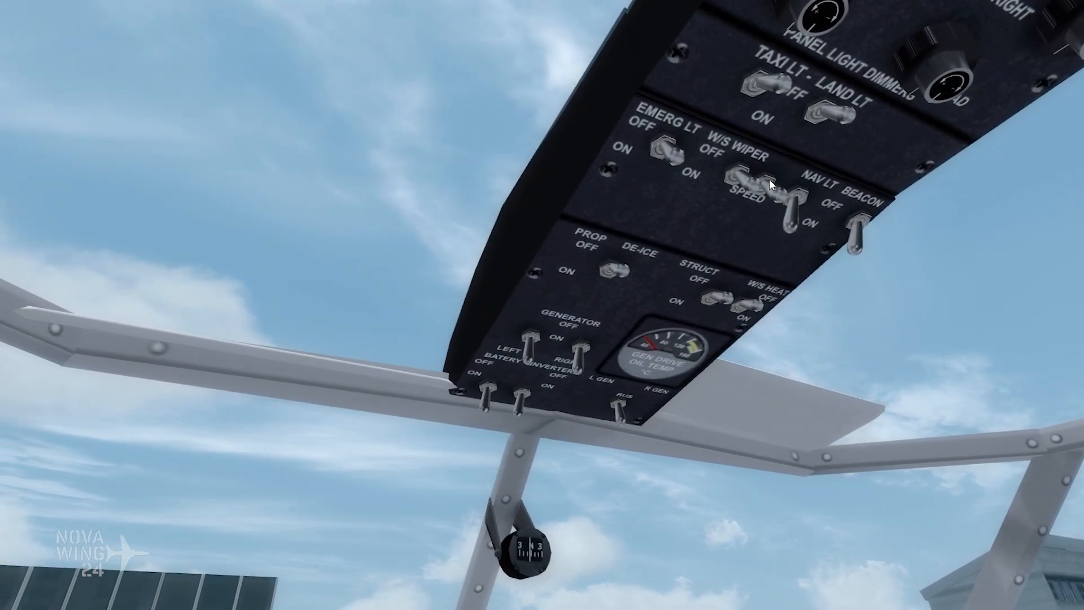
pyautogui.click(777, 88)
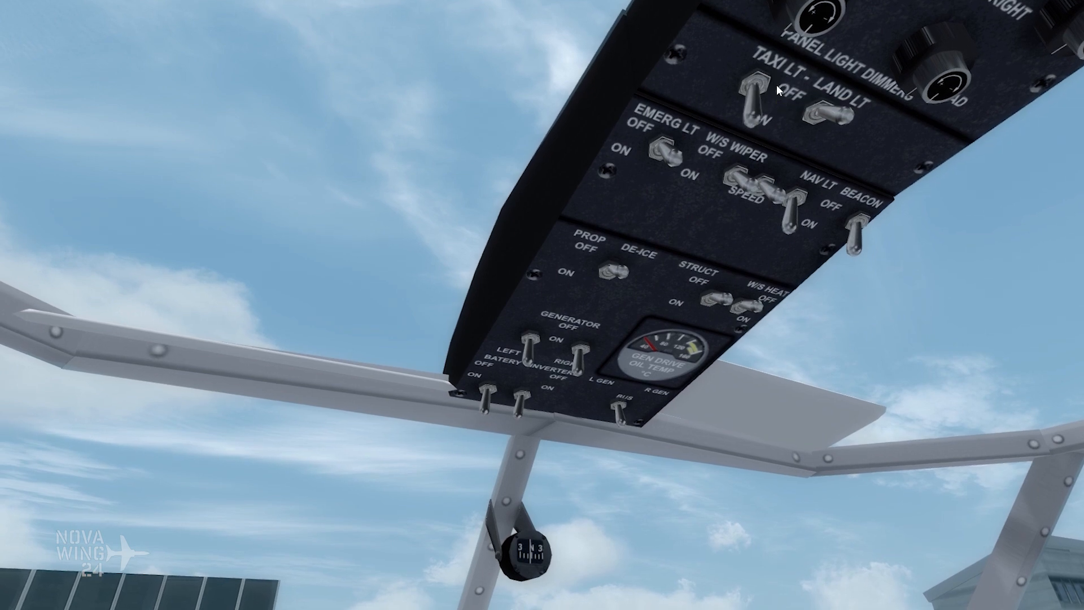
pyautogui.click(836, 123)
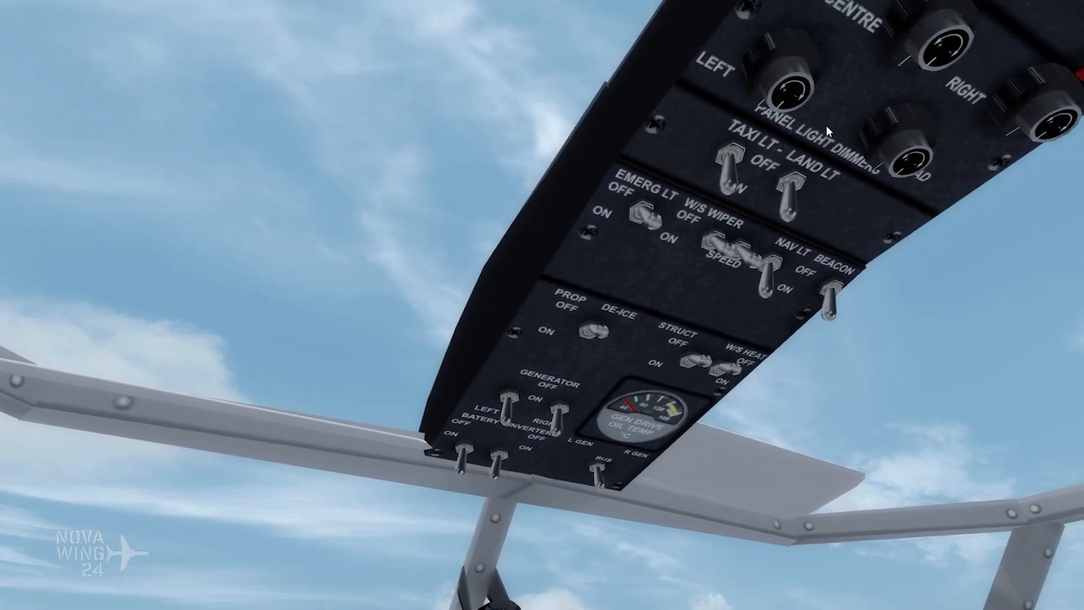